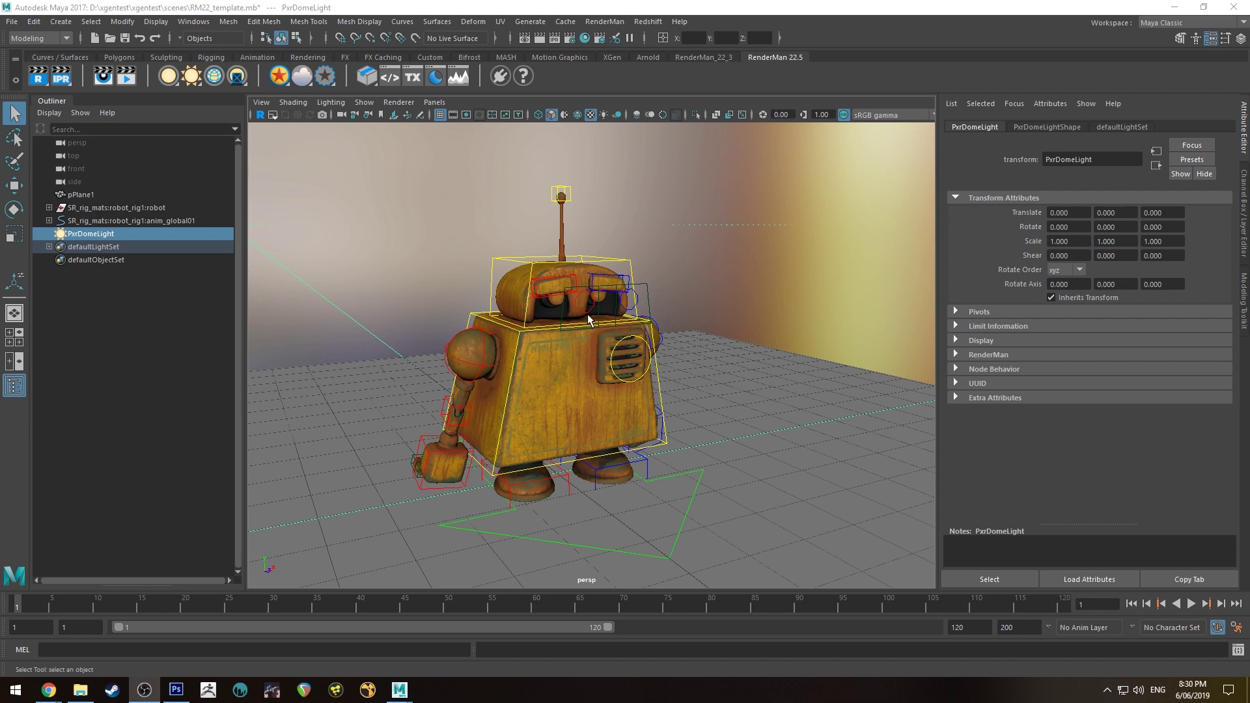
# Switch to Photoshop and examine the fingerprint textures fingerPrints.jpg and Fingerprints_001_ROUGH.png, and return to Maya
pyautogui.scroll(5, 670, 311)
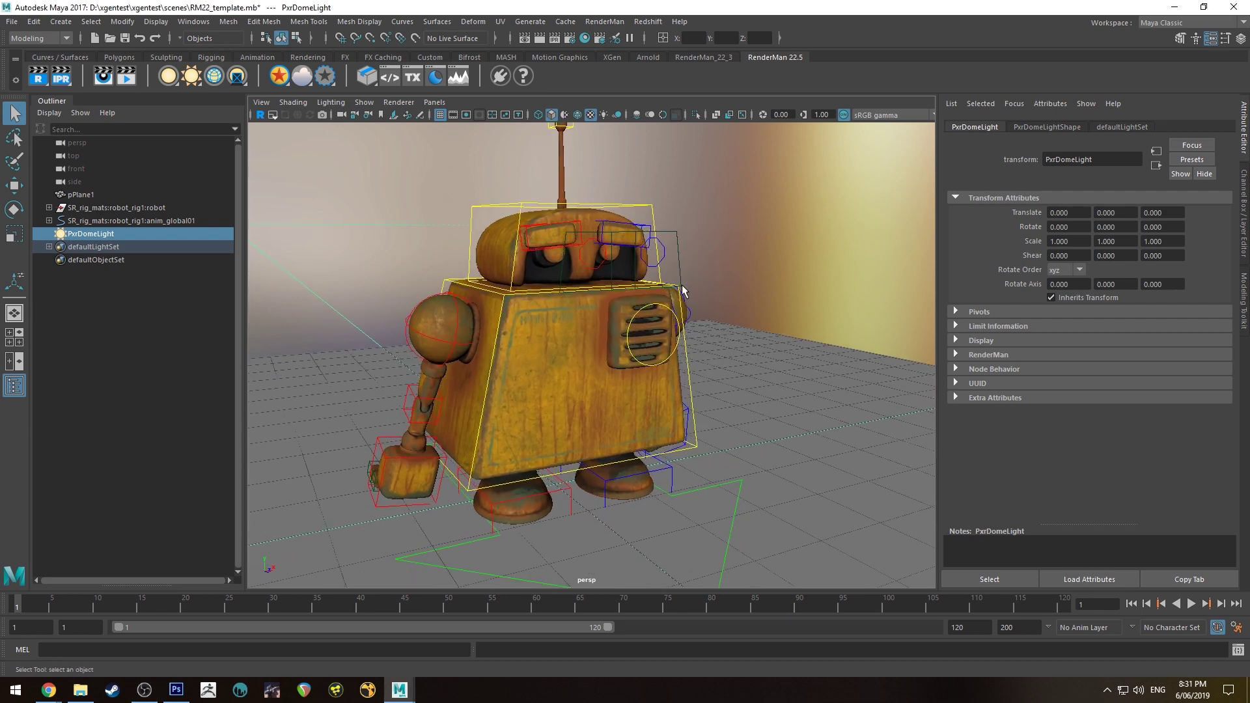
pyautogui.click(177, 689)
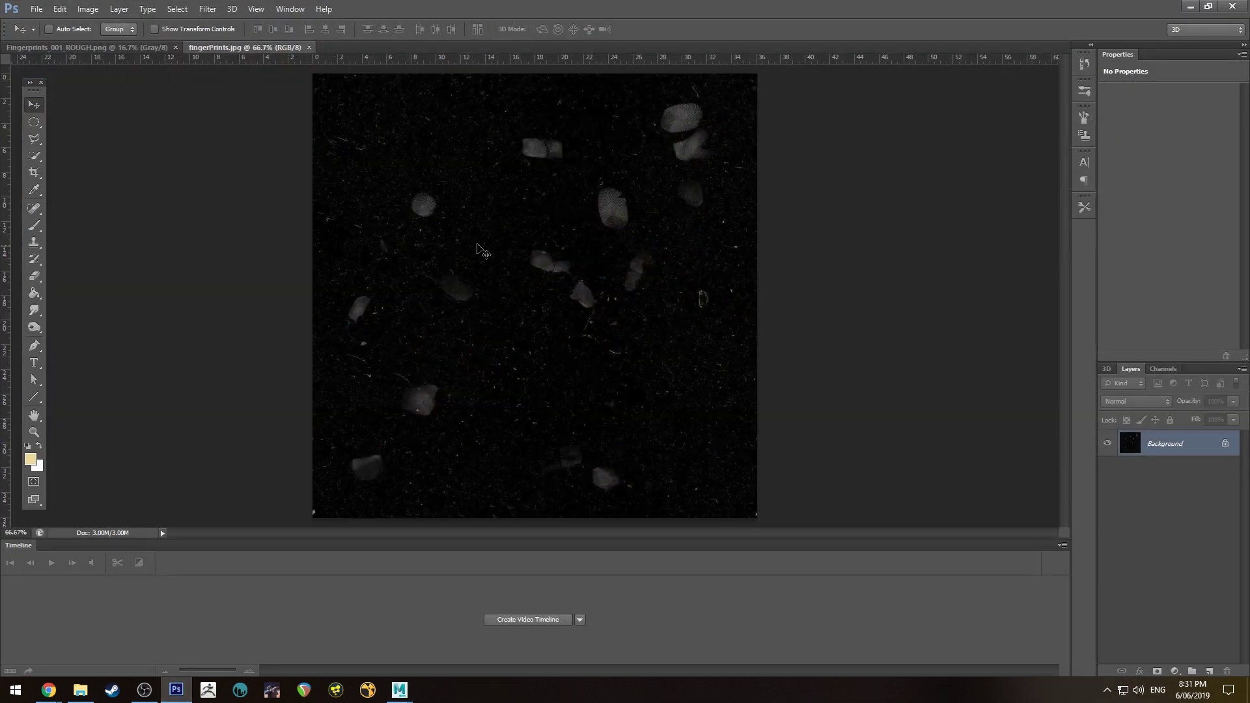
pyautogui.keyDown('alt'); pyautogui.scroll(3, 519, 217); pyautogui.keyUp('alt')
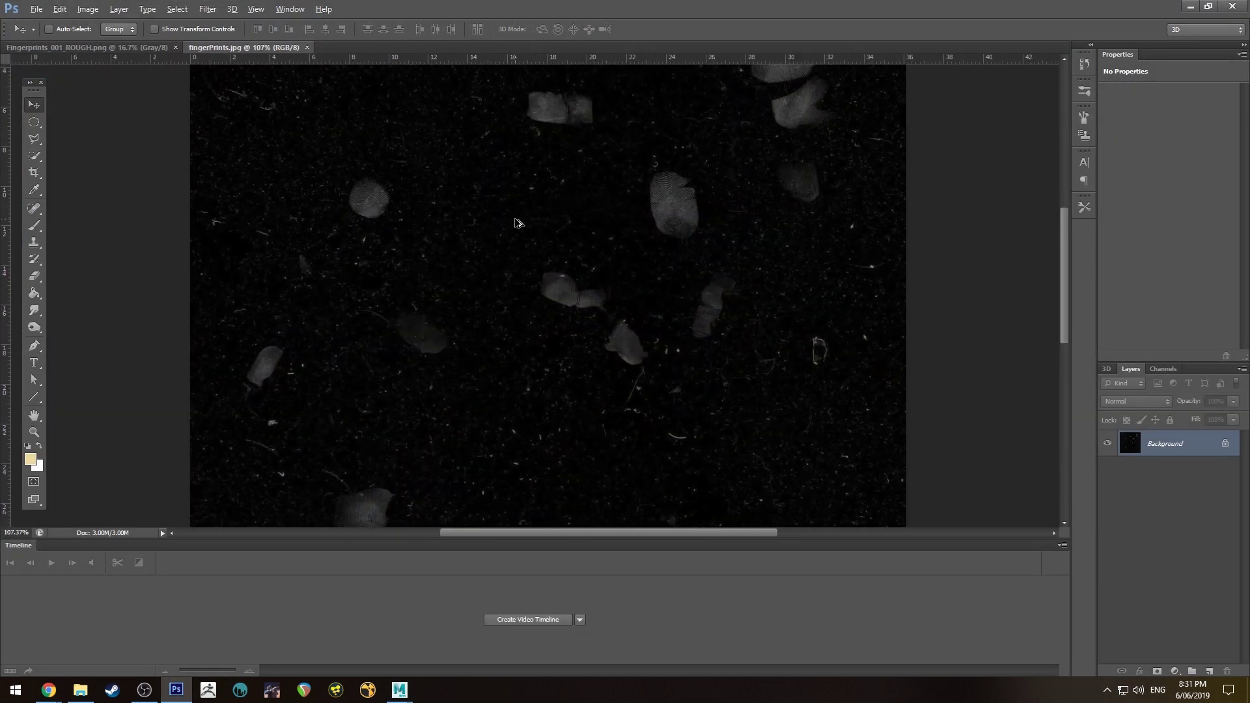
pyautogui.keyDown('alt'); pyautogui.scroll(1, 519, 223); pyautogui.keyUp('alt')
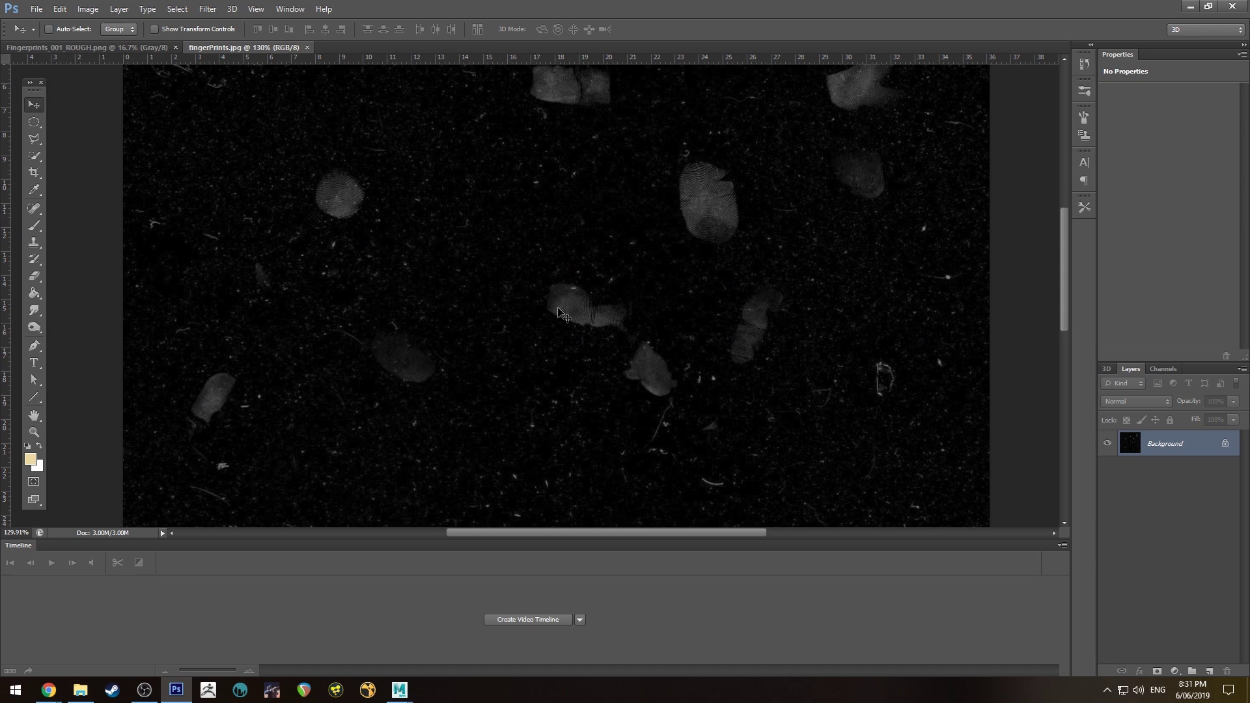
pyautogui.keyDown('alt'); pyautogui.scroll(-2, 642, 290); pyautogui.keyUp('alt')
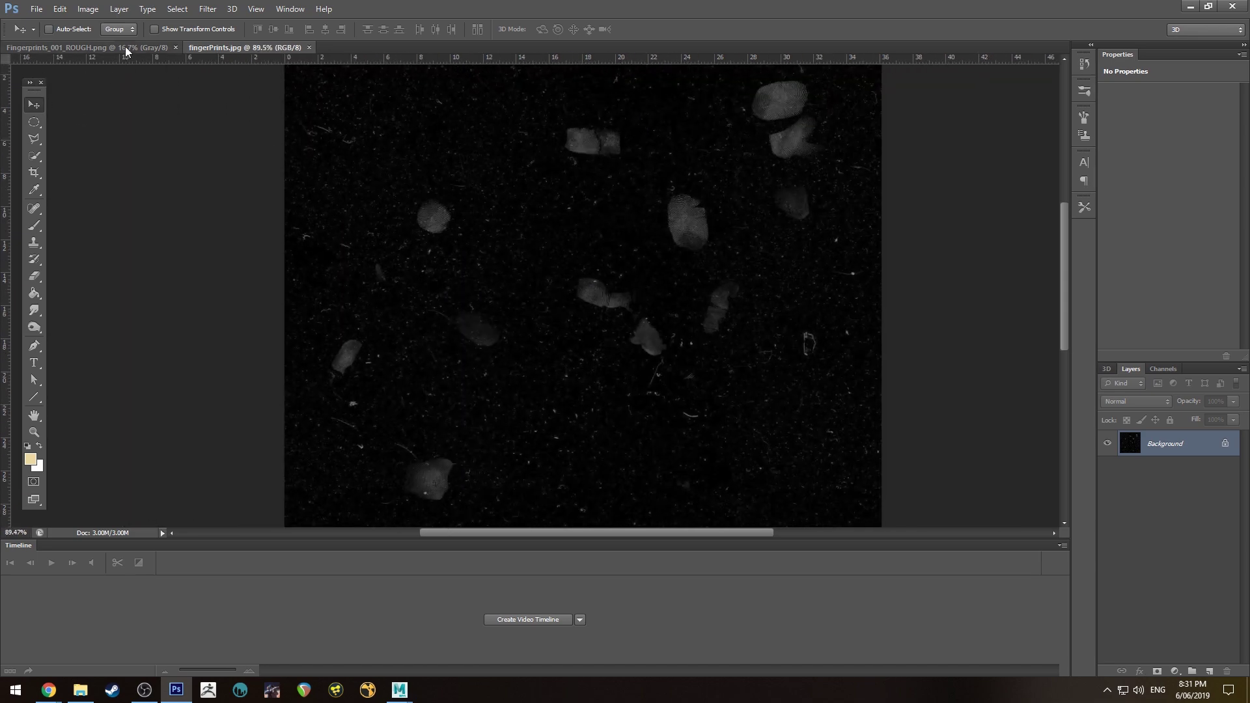
pyautogui.click(126, 52)
pyautogui.keyDown('alt'); pyautogui.scroll(1, 511, 319); pyautogui.keyUp('alt')
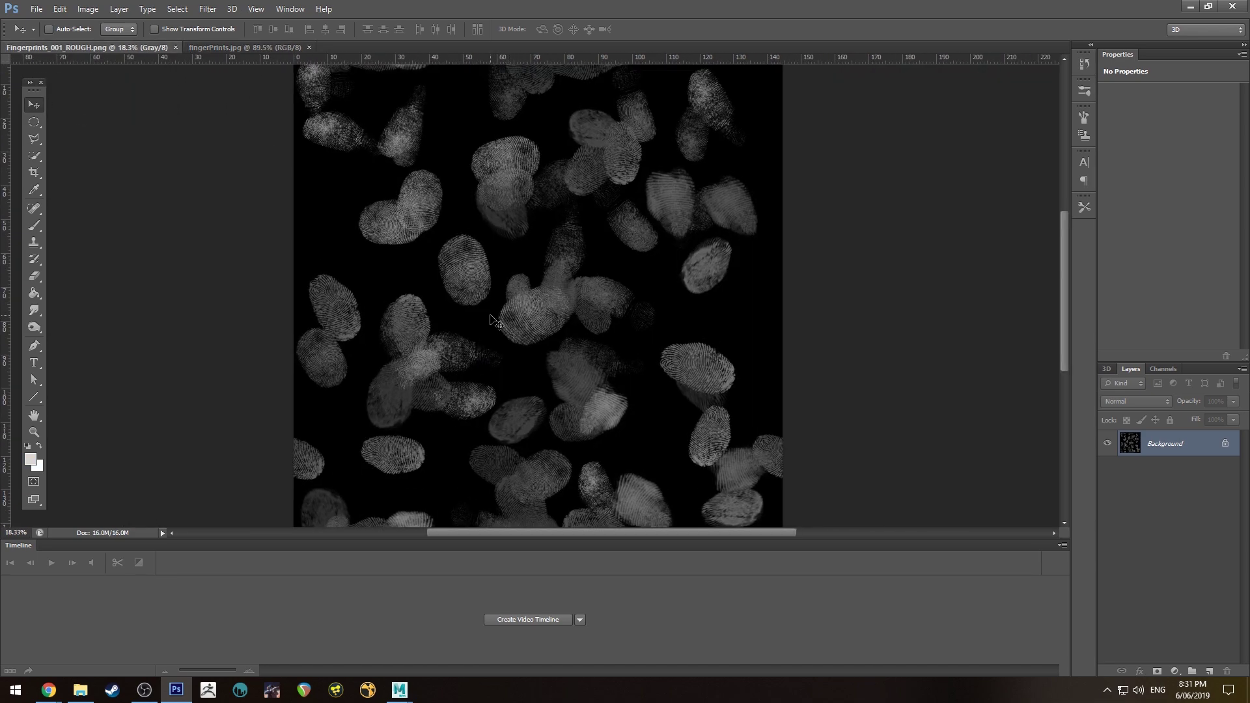
pyautogui.keyDown('alt'); pyautogui.scroll(-2, 454, 303); pyautogui.keyUp('alt')
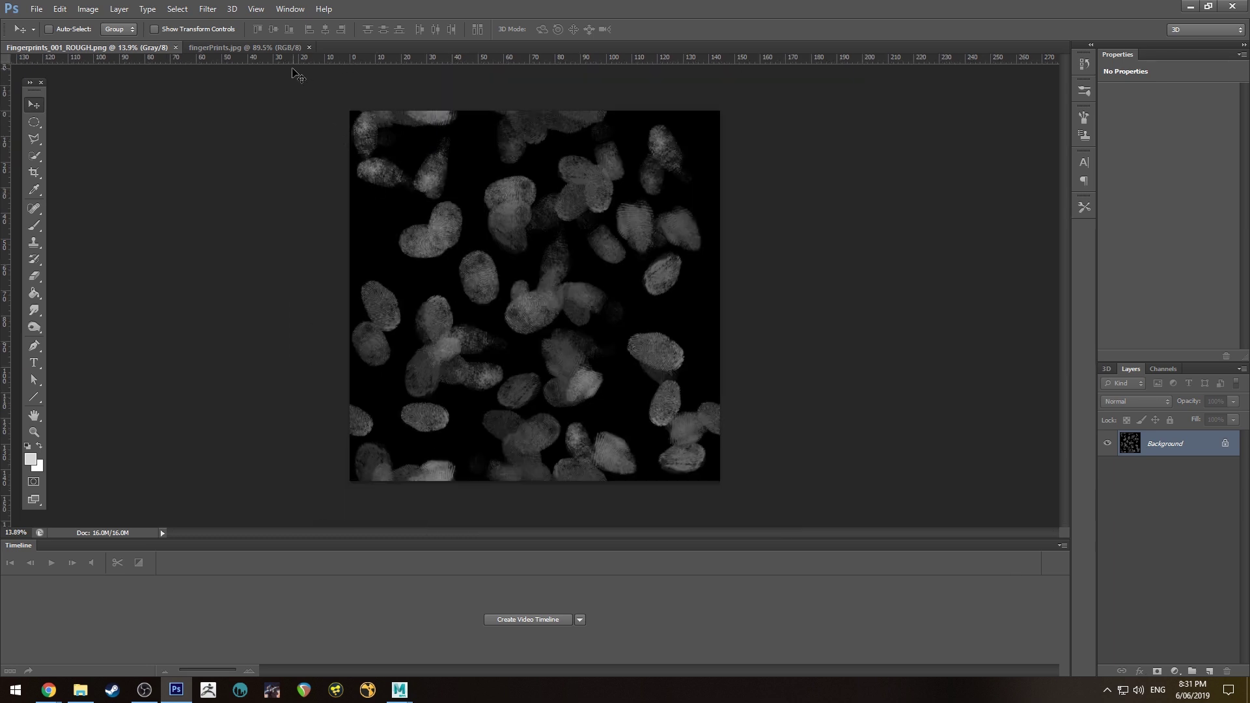
pyautogui.click(279, 48)
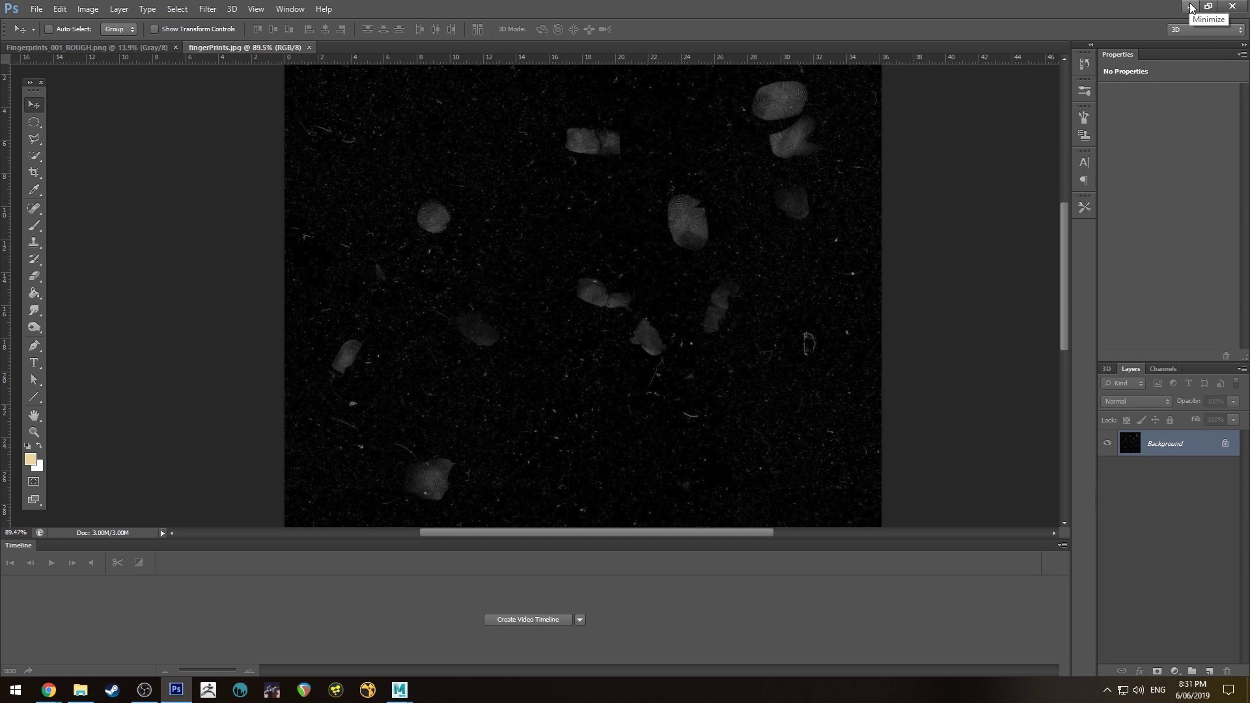
pyautogui.click(1190, 8)
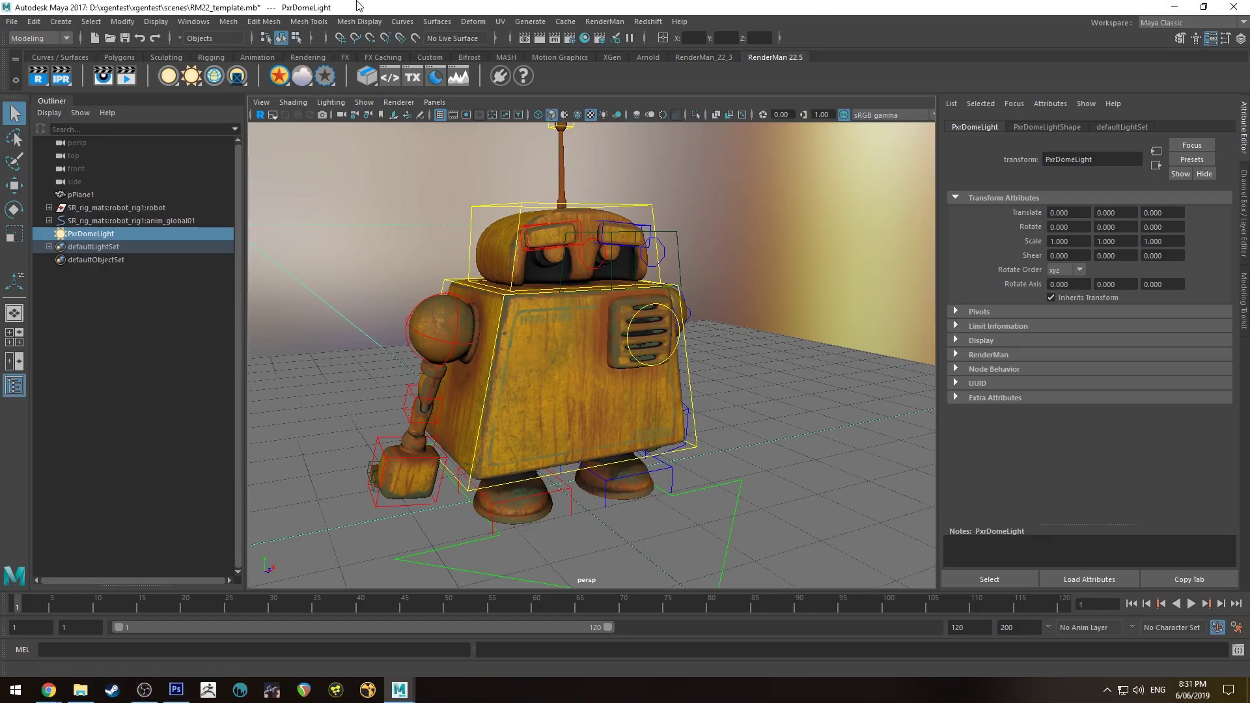
# Assign a new PxrSurface material to the SR_rig_mats:robot_rig1:robot group
pyautogui.click(73, 209)
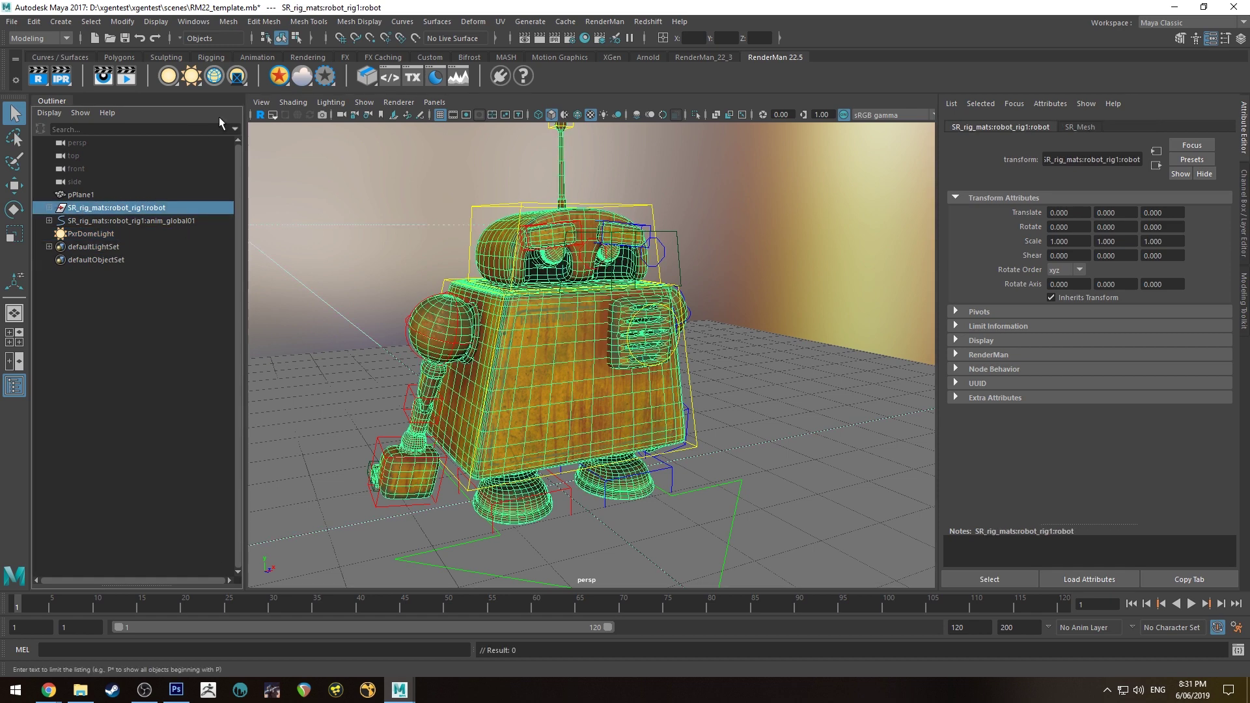
pyautogui.click(280, 76)
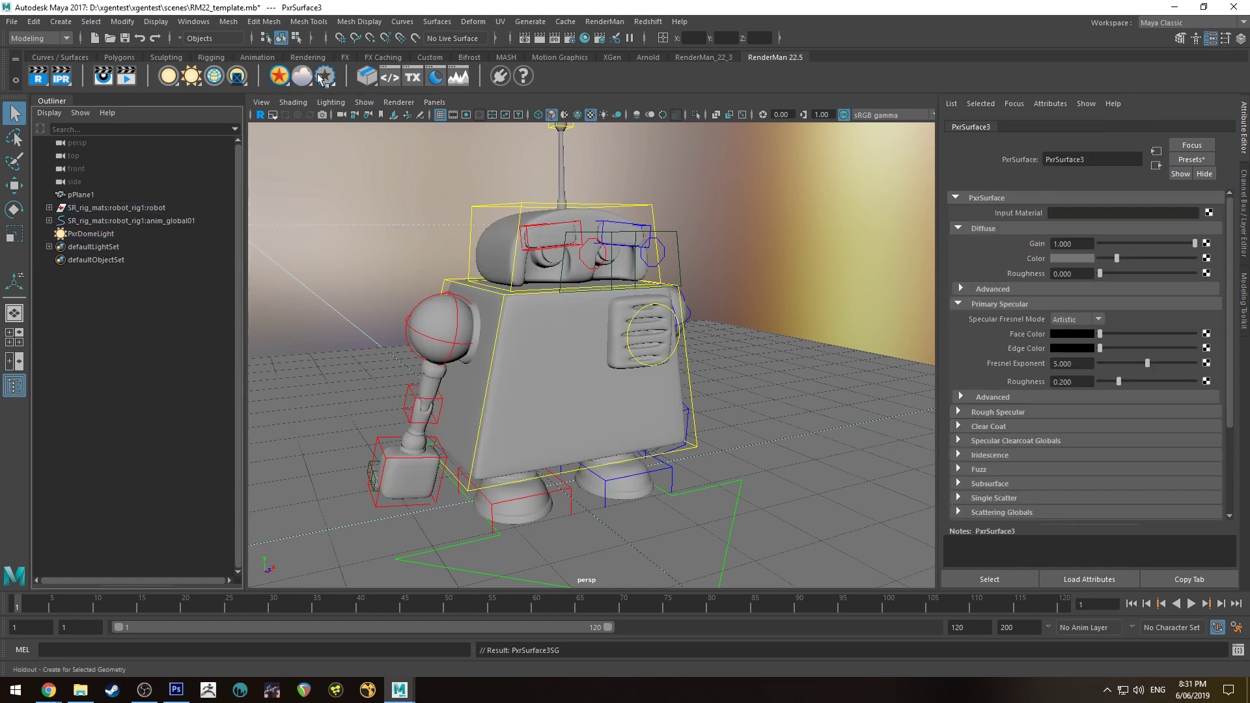
# Create a polygon plane beside the robot, rotated 90 degrees in X, scaled to 6.454 and placed at X -6.247, Y 3.863
pyautogui.click(120, 58)
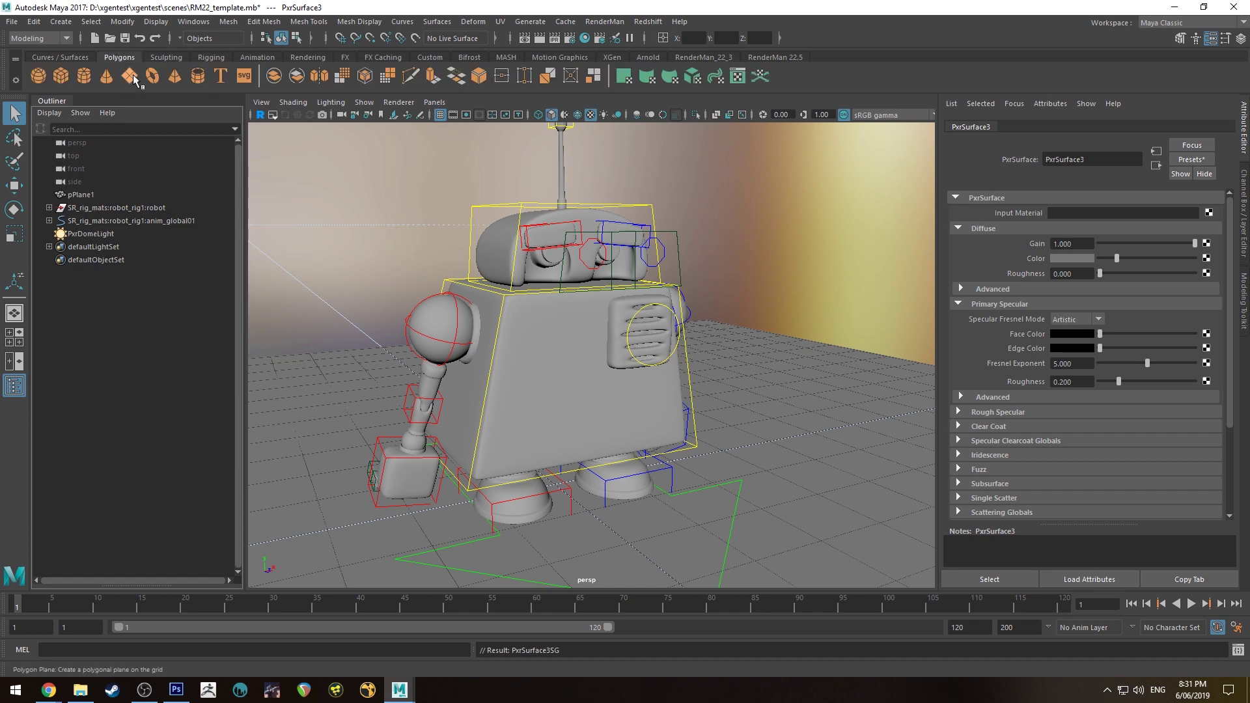
pyautogui.click(129, 76)
pyautogui.press('e')
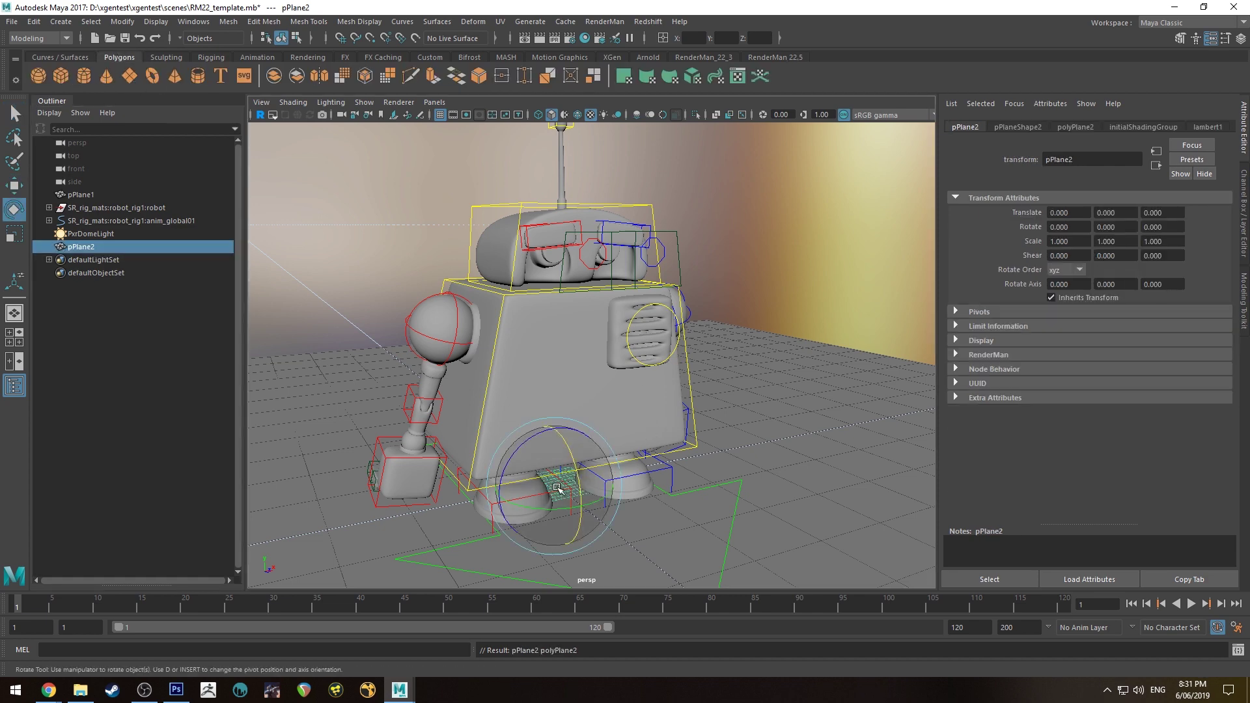
pyautogui.press('w')
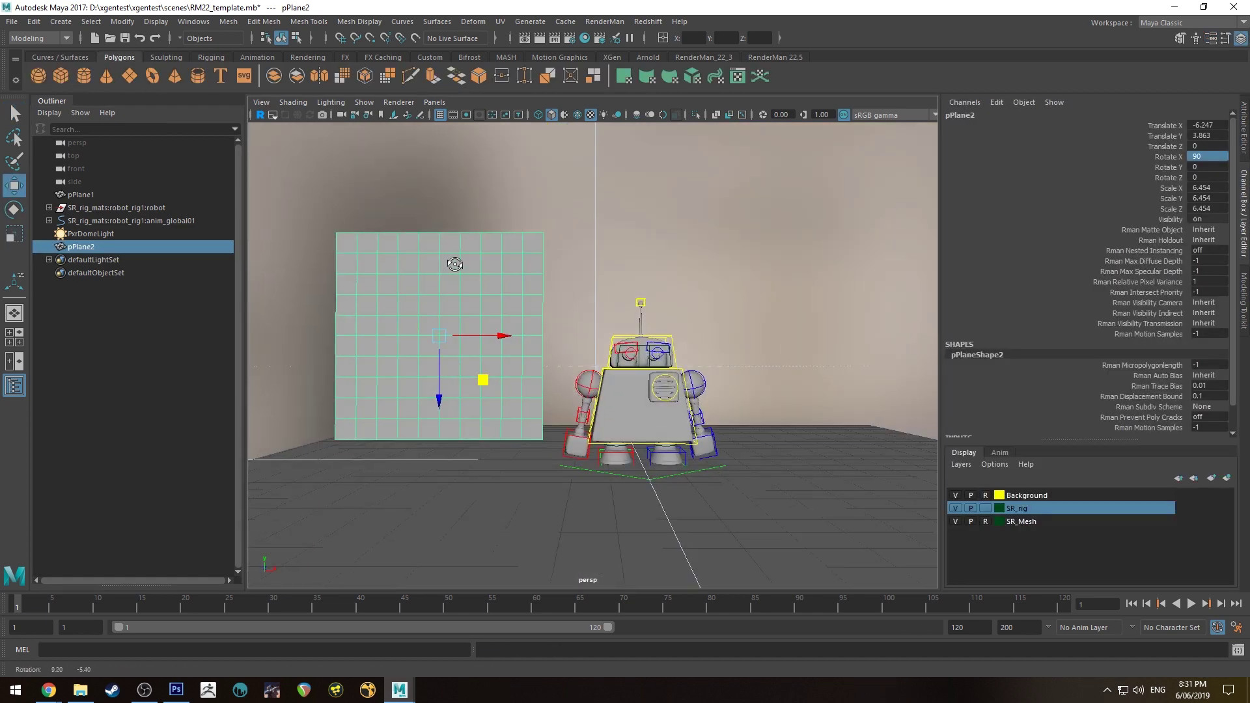
pyautogui.keyDown('alt'); pyautogui.moveTo(455, 263); pyautogui.dragTo(458, 263); pyautogui.keyUp('alt')
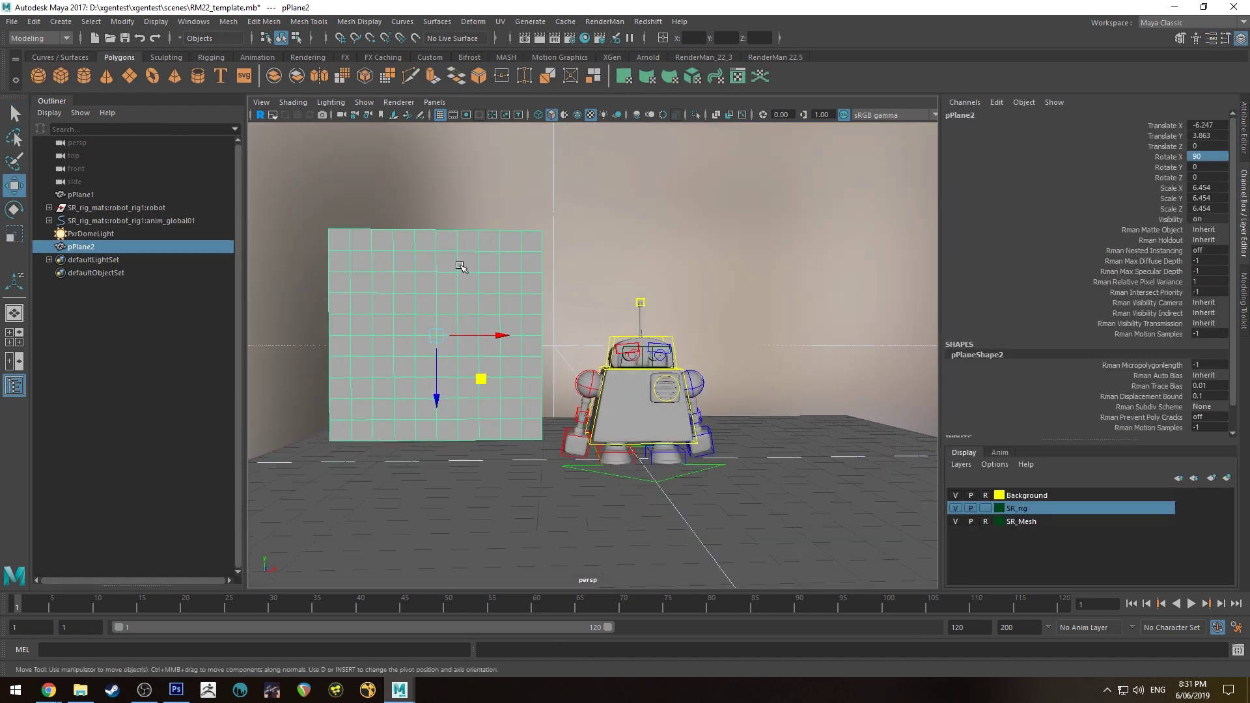
pyautogui.keyDown('alt'); pyautogui.moveTo(457, 262); pyautogui.dragTo(516, 315, button='right'); pyautogui.keyUp('alt')
pyautogui.keyDown('alt'); pyautogui.moveTo(369, 279); pyautogui.dragTo(432, 276, button='middle'); pyautogui.keyUp('alt')
pyautogui.press('q')
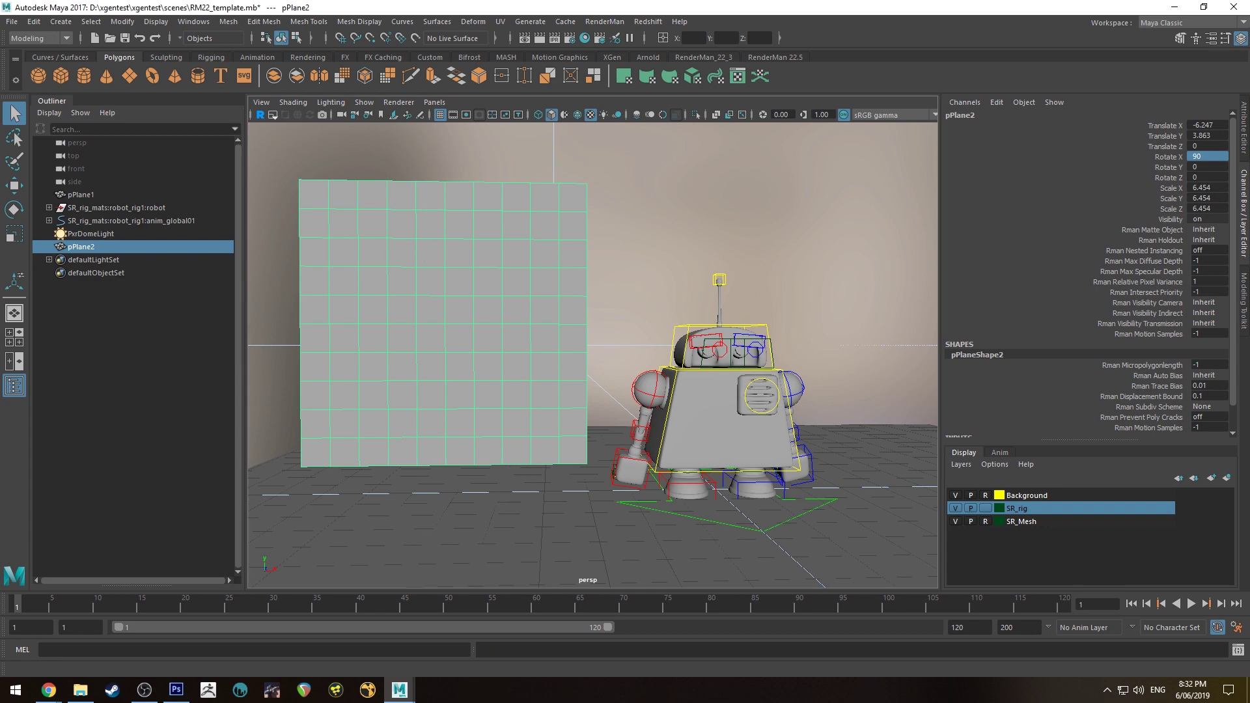
# Rename the robot's new PxrSurface material as fingerPrintySurface in the Hypershade
pyautogui.moveTo(0, 235); pyautogui.dragTo(849, 1)
pyautogui.scroll(5, 586, 502)
pyautogui.click(600, 334)
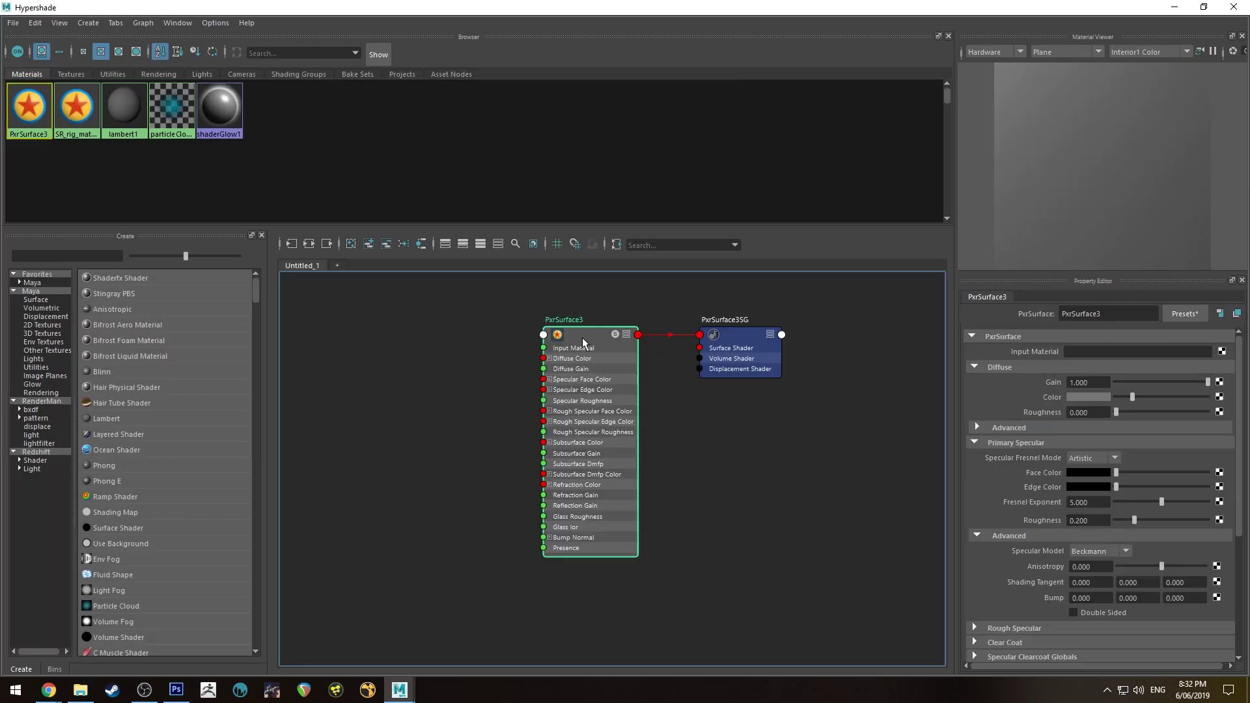
pyautogui.doubleClick(1106, 314)
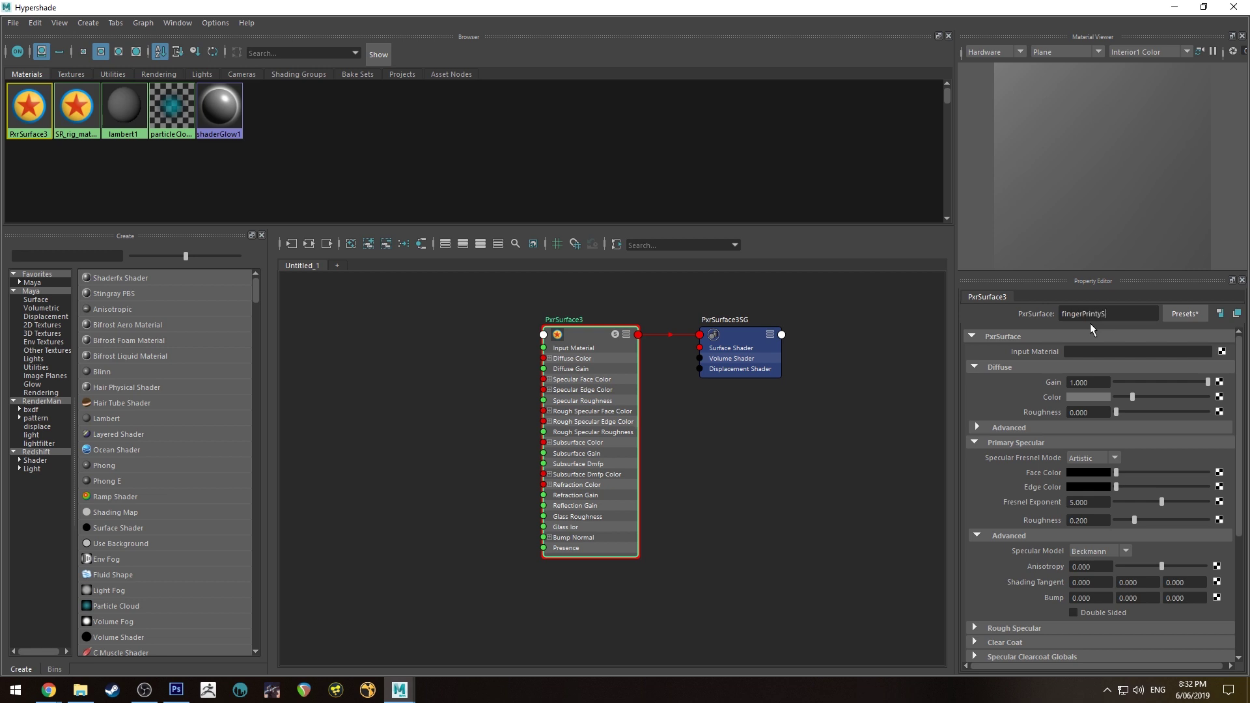
pyautogui.write('fingerPrintySurface')
pyautogui.press('Return')
# Add a PxrTexture node to the shading graph and place it beside the fingerPrintySurface node
pyautogui.click(463, 424)
pyautogui.moveTo(462, 424); pyautogui.dragTo(503, 410, button='middle')
pyautogui.press('Tab')
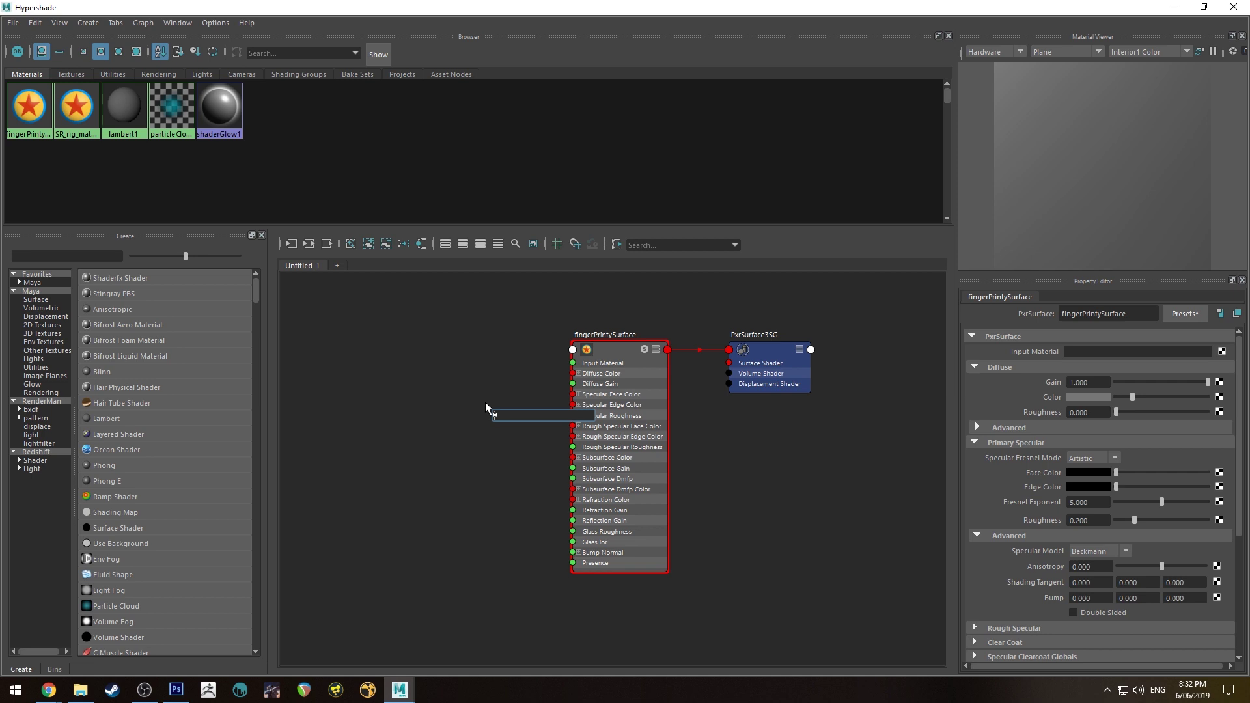
pyautogui.write('pxrtre')
pyautogui.press('BackSpace')
pyautogui.press('BackSpace')
pyautogui.write('ext')
pyautogui.press('Down')
pyautogui.press('Return')
pyautogui.moveTo(522, 418); pyautogui.dragTo(455, 401)
# Load Fingerprints_001_ROUGH.png.tex from the assets folder as the PxrTexture node's file
pyautogui.click(1219, 352)
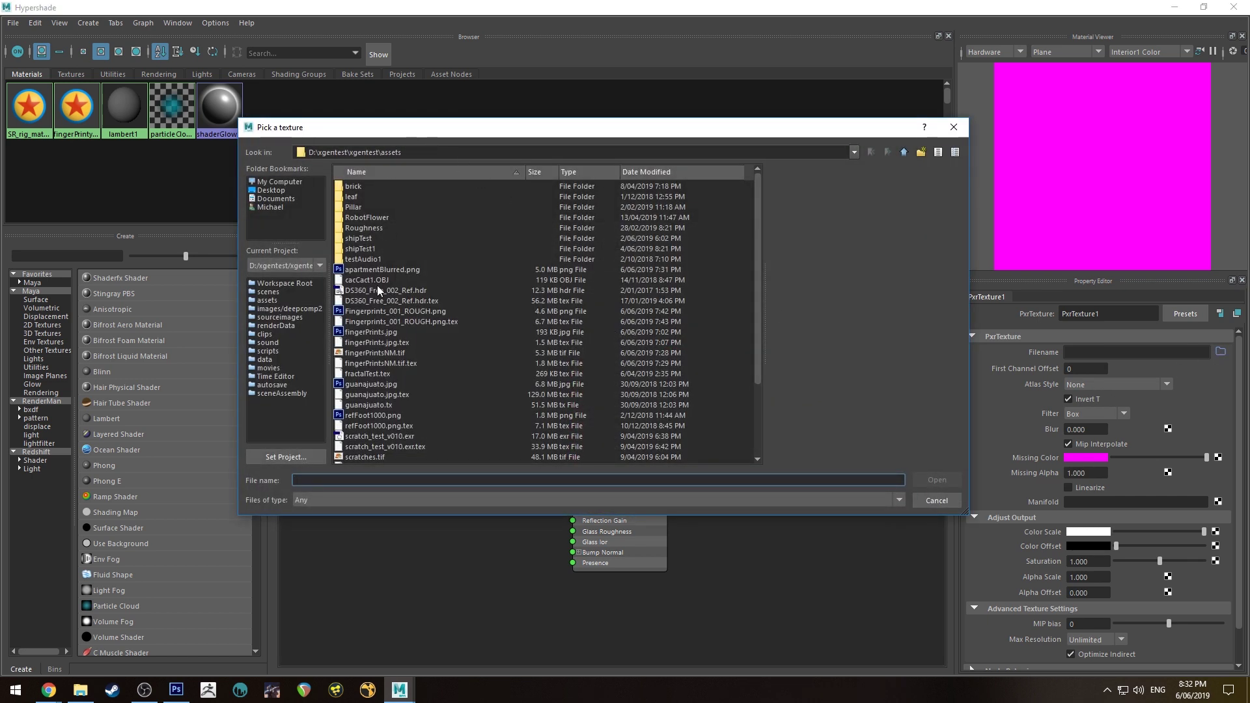
pyautogui.click(369, 332)
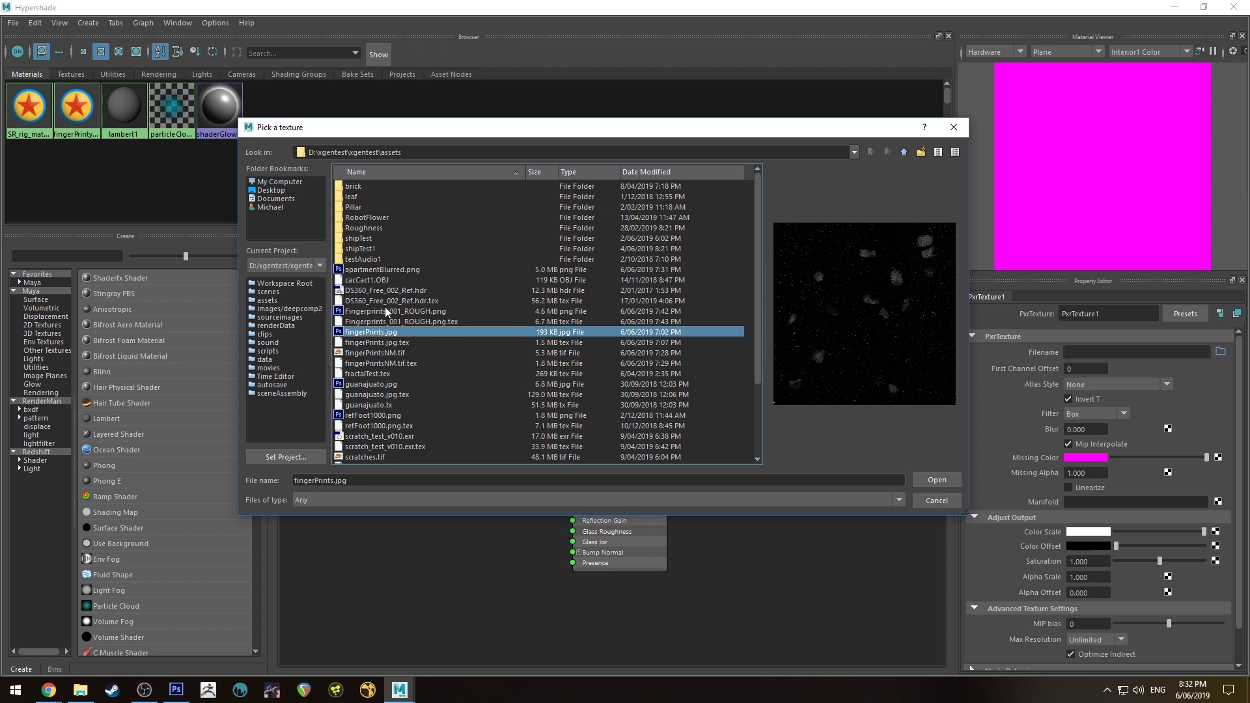
pyautogui.click(387, 312)
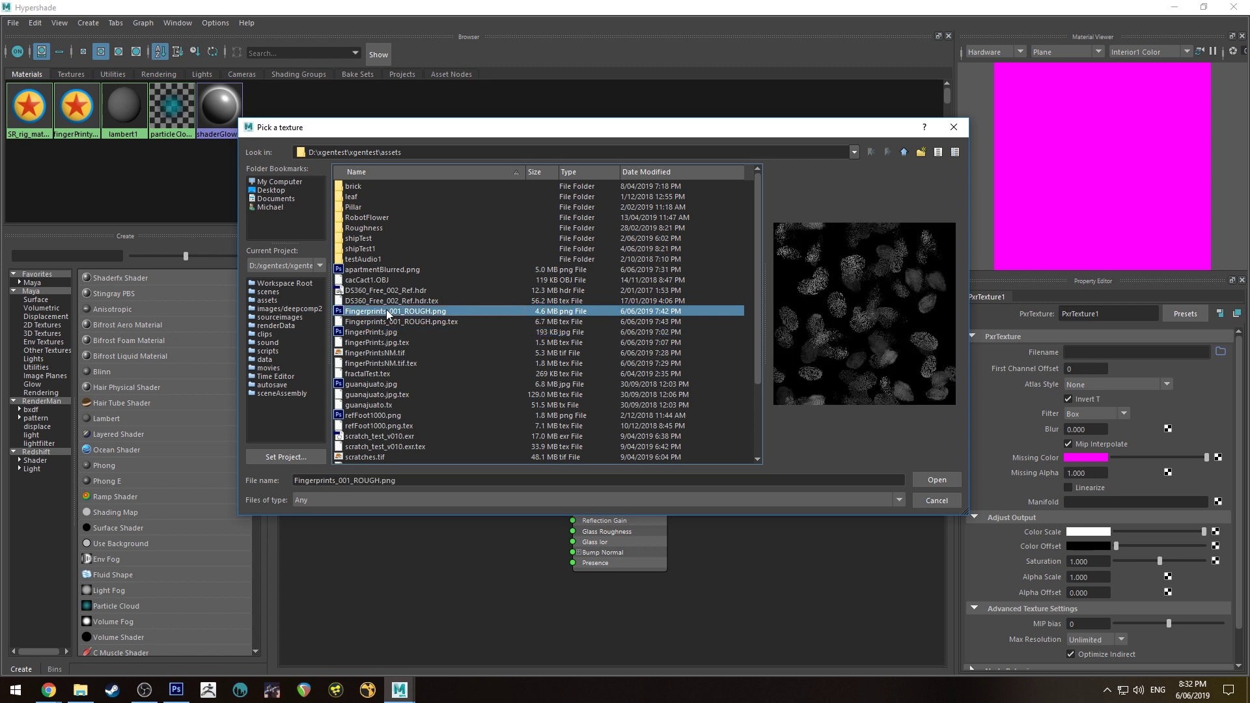
pyautogui.click(420, 320)
pyautogui.click(414, 342)
pyautogui.click(421, 323)
pyautogui.click(384, 314)
pyautogui.click(431, 322)
pyautogui.press('Return')
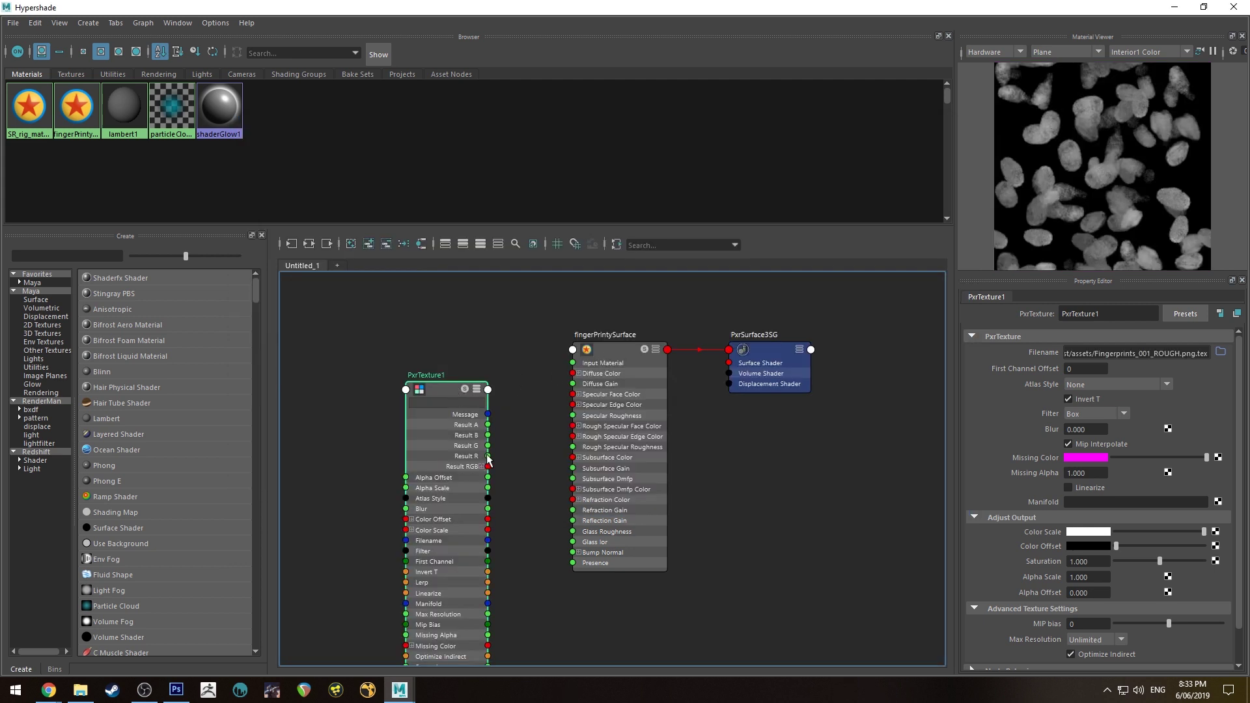
# Connect the texture's Result R to the Specular Roughness of fingerPrintySurface and reduce the texture node to its connected attributes
pyautogui.moveTo(488, 459); pyautogui.dragTo(572, 415)
pyautogui.press('2')
pyautogui.moveTo(451, 388); pyautogui.dragTo(451, 399)
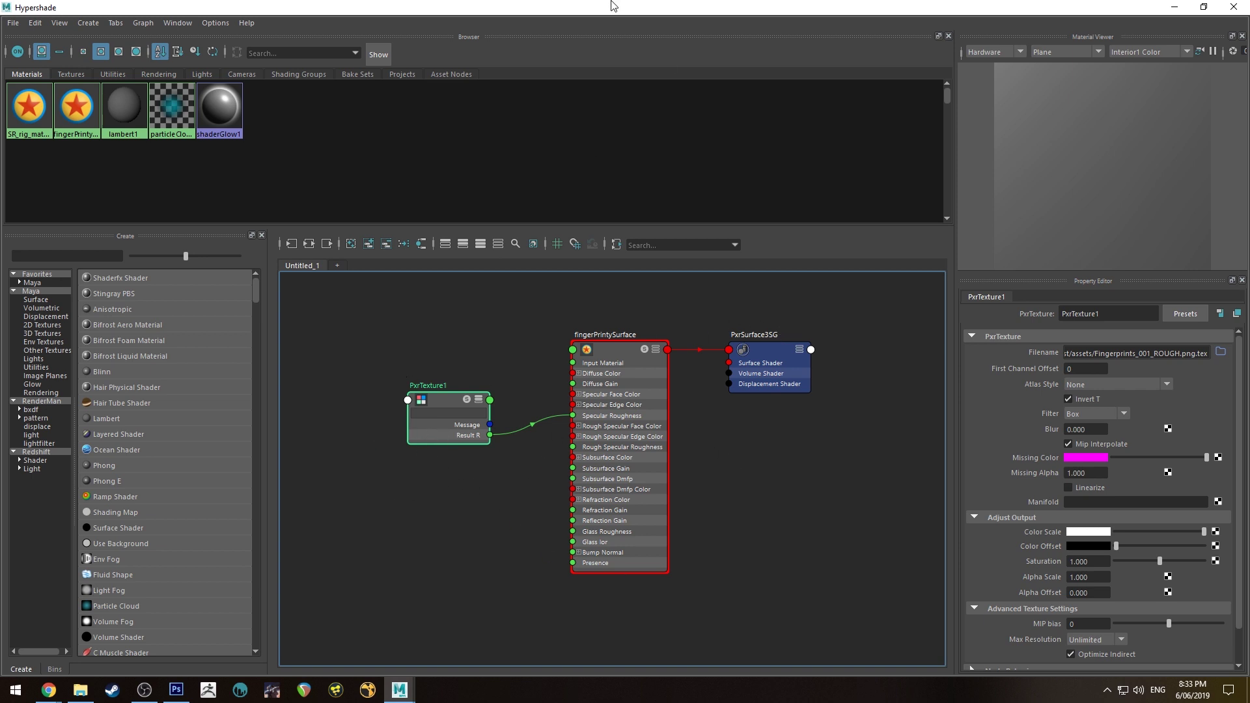
# Assign fingerPrintySurface to the plane and raise its primary specular Face Color slightly to a very dark grey
pyautogui.moveTo(611, 4); pyautogui.dragTo(0, 108)
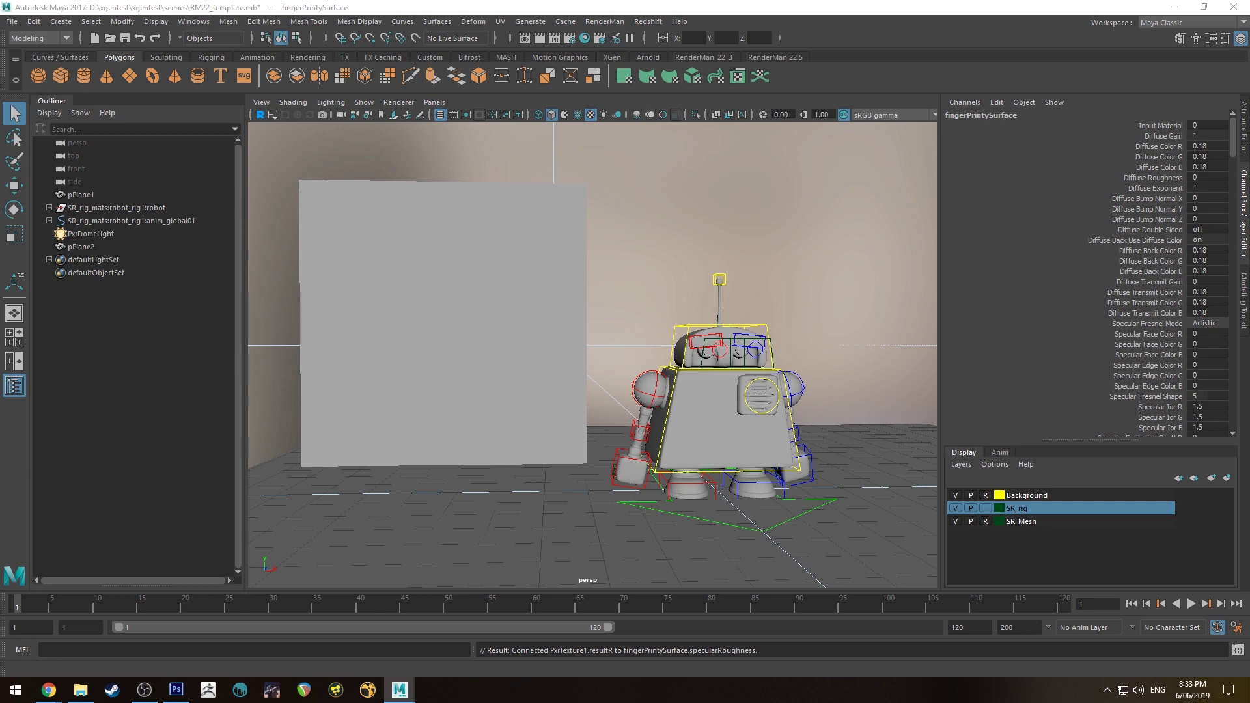
pyautogui.click(537, 229)
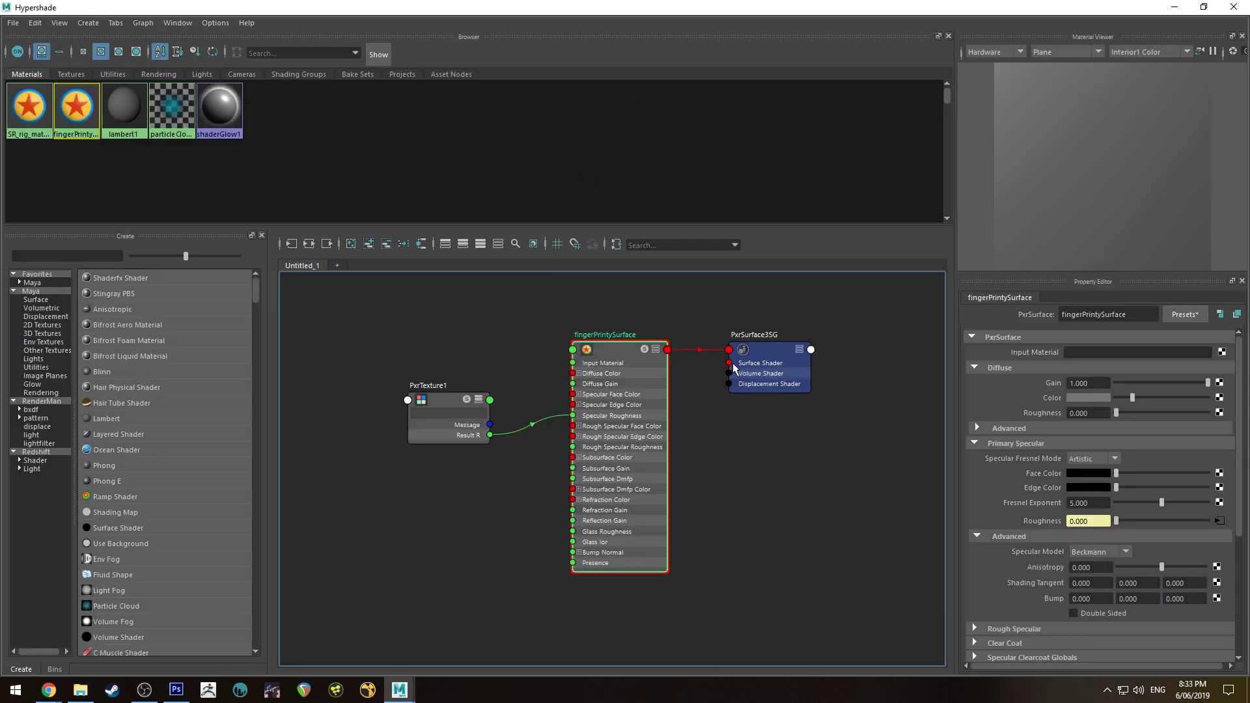
pyautogui.moveTo(1118, 471); pyautogui.dragTo(1119, 474)
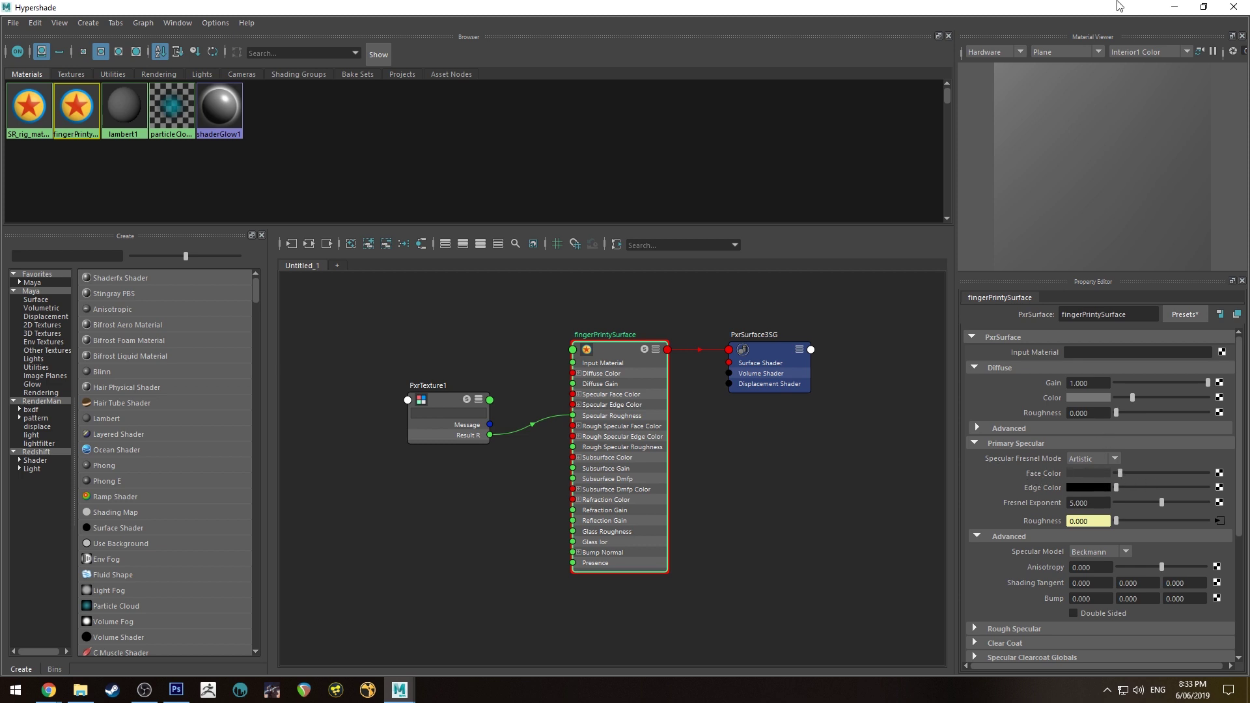
pyautogui.click(1174, 7)
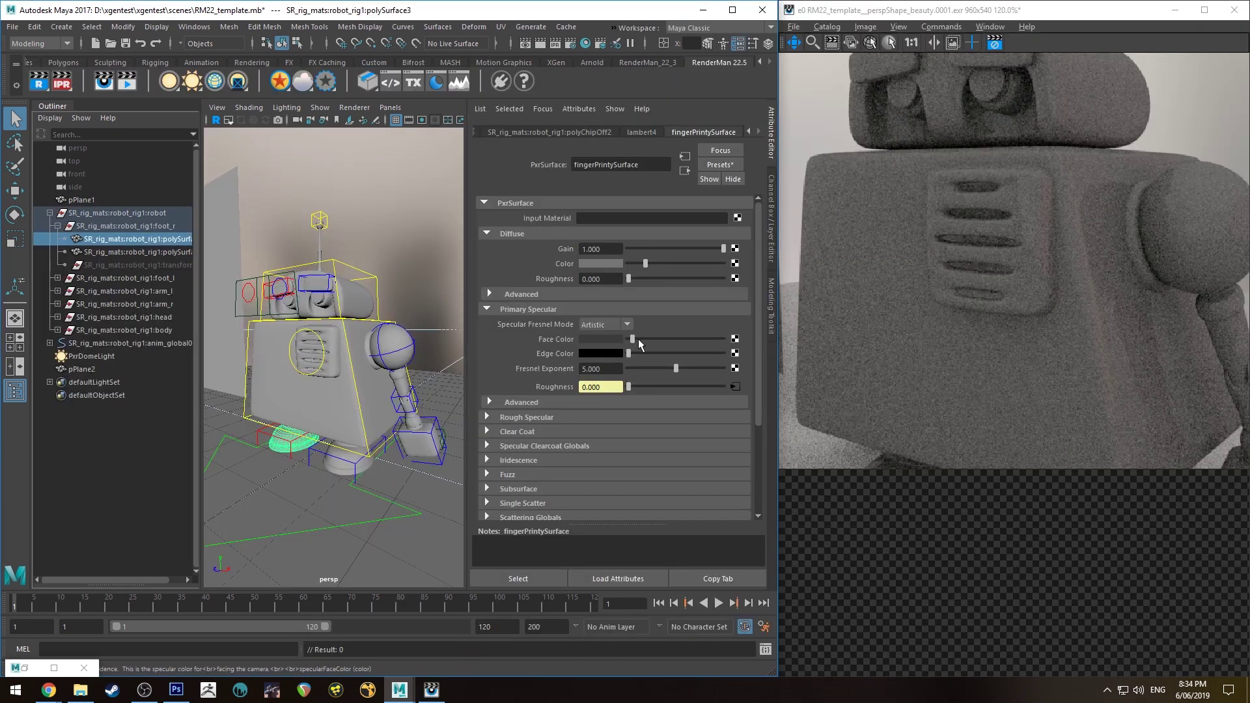
# Try a white specular Face Color with a black Diffuse Color and examine the fingerprints on the plane in the render
pyautogui.moveTo(638, 338); pyautogui.dragTo(723, 339)
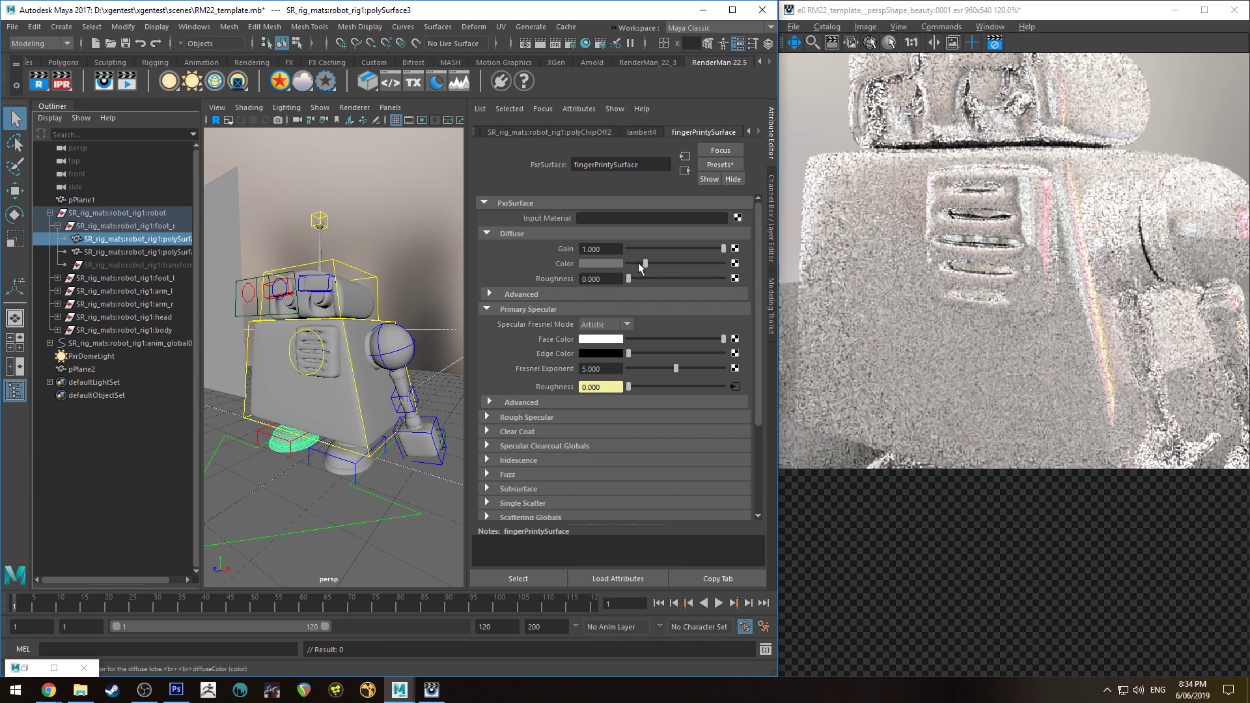
pyautogui.moveTo(639, 262); pyautogui.dragTo(421, 252)
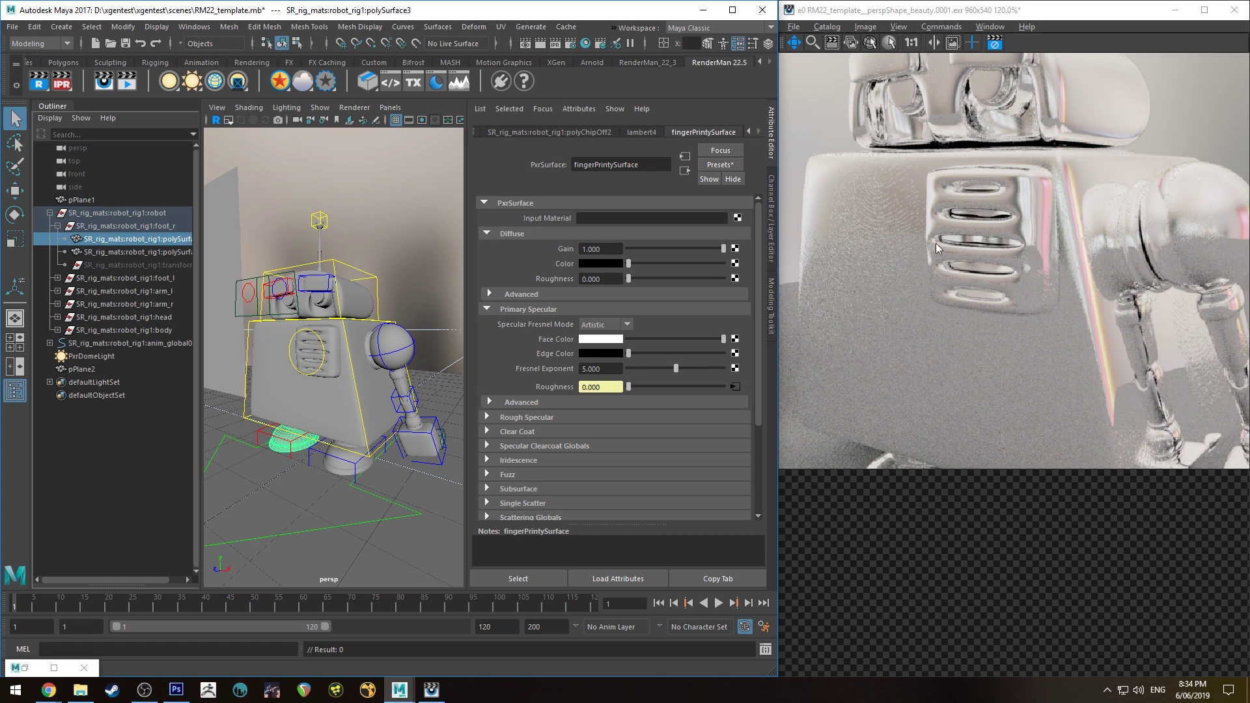
pyautogui.keyDown('alt'); pyautogui.moveTo(403, 353); pyautogui.dragTo(351, 267, button='right'); pyautogui.keyUp('alt')
pyautogui.keyDown('alt'); pyautogui.moveTo(352, 267); pyautogui.dragTo(326, 257); pyautogui.keyUp('alt')
pyautogui.keyDown('alt'); pyautogui.moveTo(327, 257); pyautogui.dragTo(295, 255, button='middle'); pyautogui.keyUp('alt')
pyautogui.keyDown('alt'); pyautogui.moveTo(296, 255); pyautogui.dragTo(328, 317, button='right'); pyautogui.keyUp('alt')
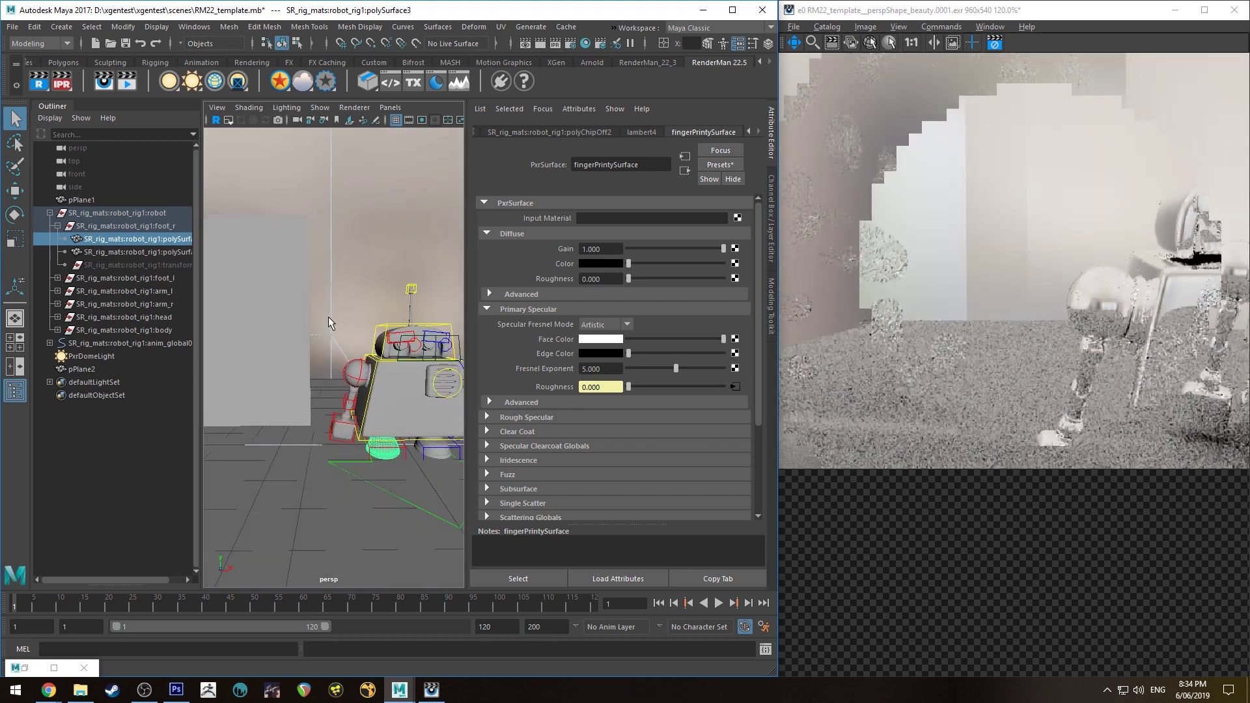
pyautogui.scroll(-2, 1037, 282)
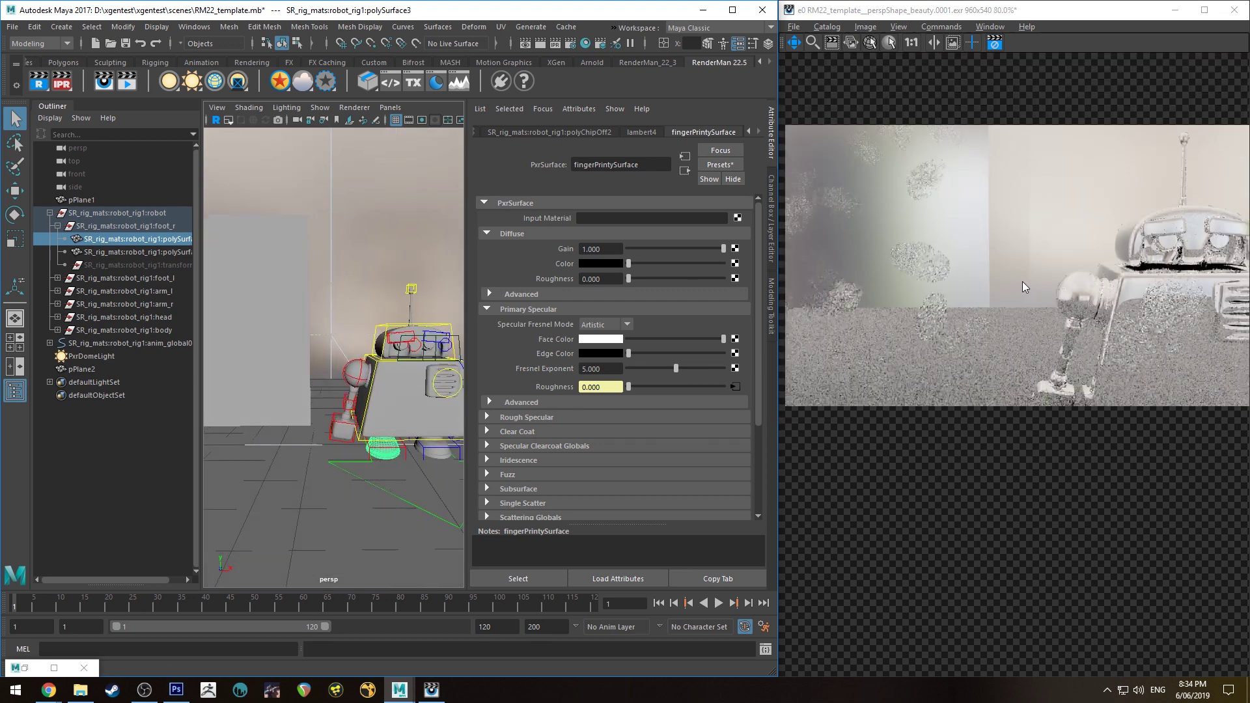
pyautogui.moveTo(1021, 280); pyautogui.dragTo(1055, 284)
pyautogui.keyDown('alt'); pyautogui.moveTo(383, 238); pyautogui.dragTo(320, 308); pyautogui.keyUp('alt')
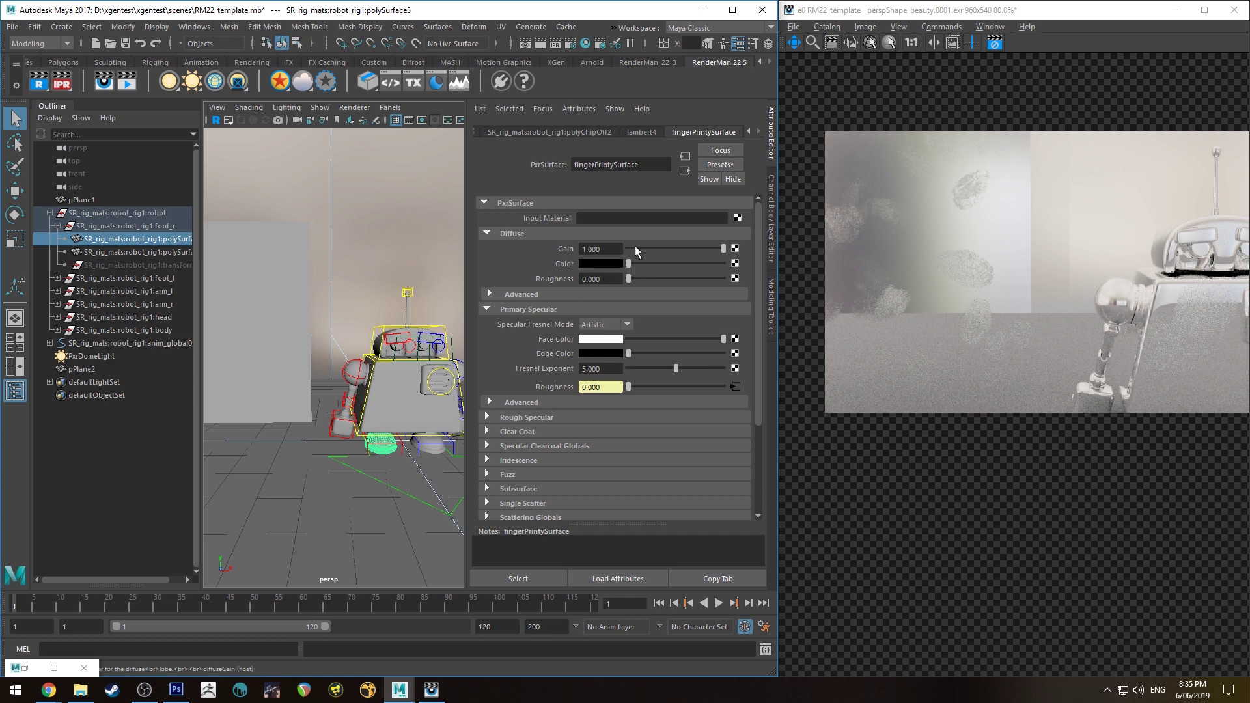
# Set the material's Diffuse Color to red and lower its specular Face Color to a very dark grey
pyautogui.moveTo(645, 264); pyautogui.dragTo(683, 263)
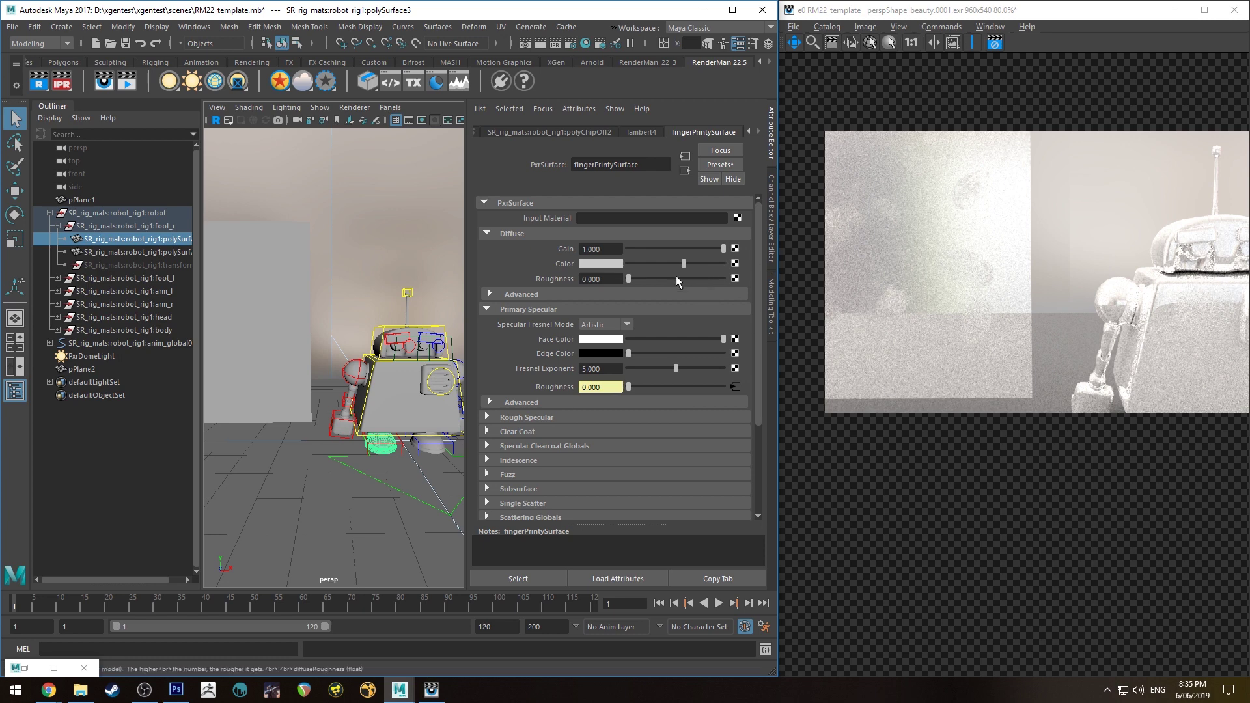
pyautogui.click(600, 260)
pyautogui.click(528, 253)
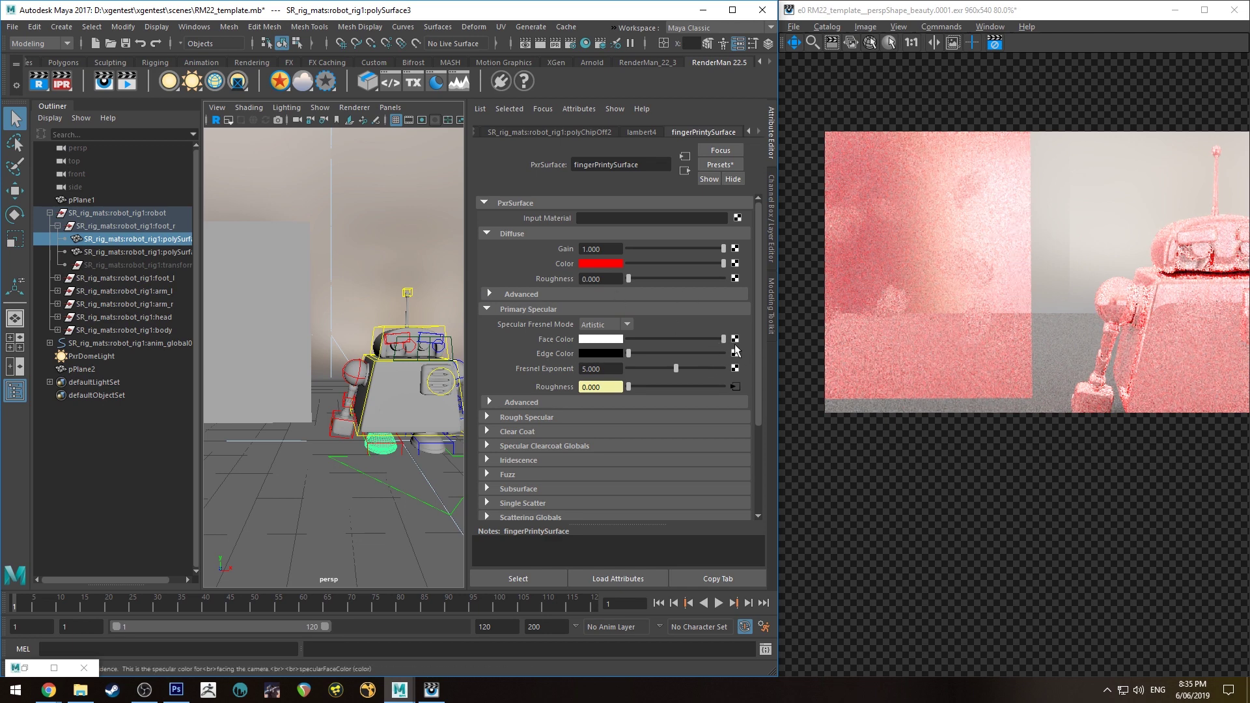
pyautogui.moveTo(723, 339); pyautogui.dragTo(633, 343)
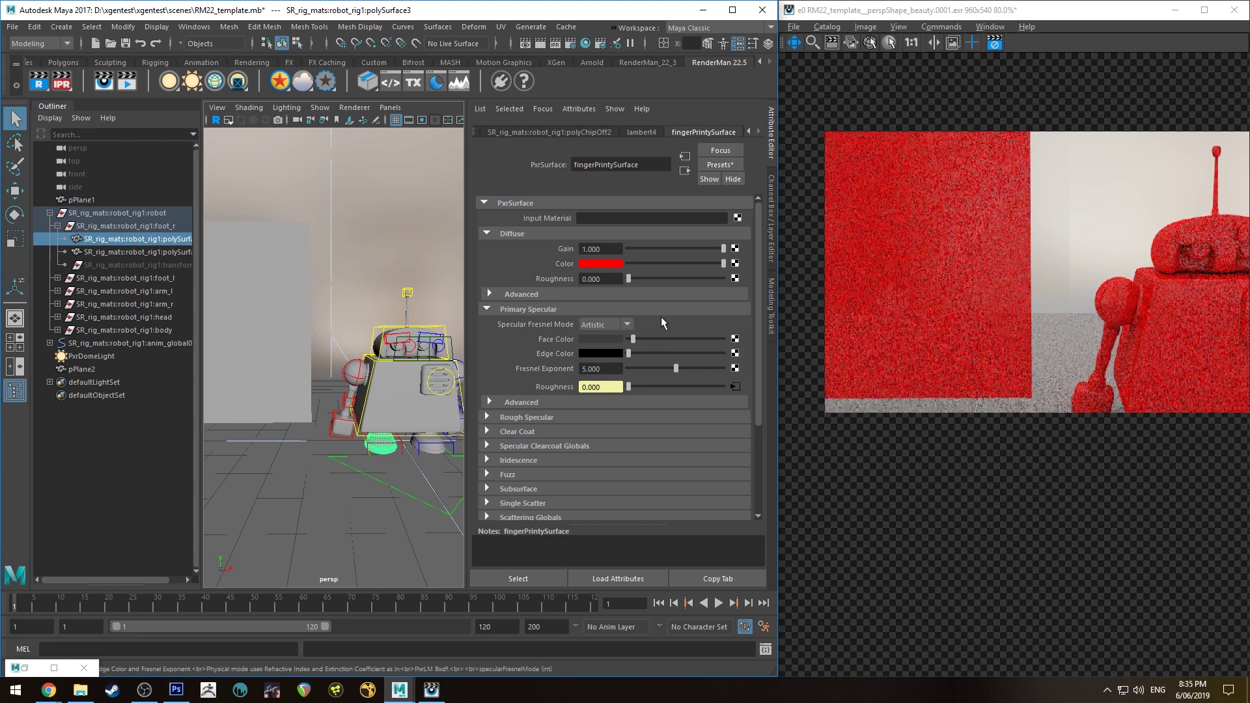
# Examine the red material's fingerprint reflections in a close render of the robot's head and body
pyautogui.keyDown('alt'); pyautogui.moveTo(364, 313); pyautogui.dragTo(314, 286); pyautogui.keyUp('alt')
pyautogui.keyDown('alt'); pyautogui.moveTo(313, 286); pyautogui.dragTo(408, 337, button='right'); pyautogui.keyUp('alt')
pyautogui.keyDown('alt'); pyautogui.moveTo(408, 338); pyautogui.dragTo(363, 335, button='middle'); pyautogui.keyUp('alt')
pyautogui.keyDown('alt'); pyautogui.moveTo(362, 334); pyautogui.dragTo(347, 293, button='right'); pyautogui.keyUp('alt')
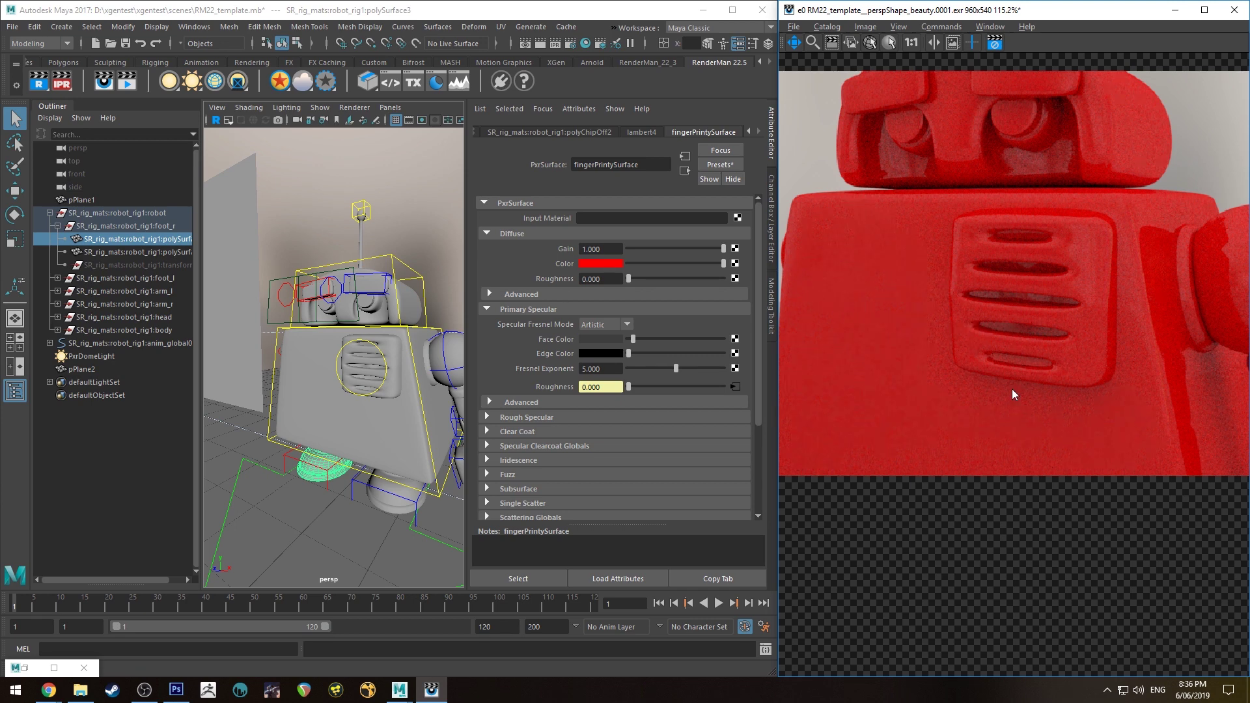
# Adjust fingerPrintySurface's specular Face Color slightly, and try a white Diffuse Color before setting the Diffuse Color to black
pyautogui.moveTo(648, 338); pyautogui.dragTo(636, 338)
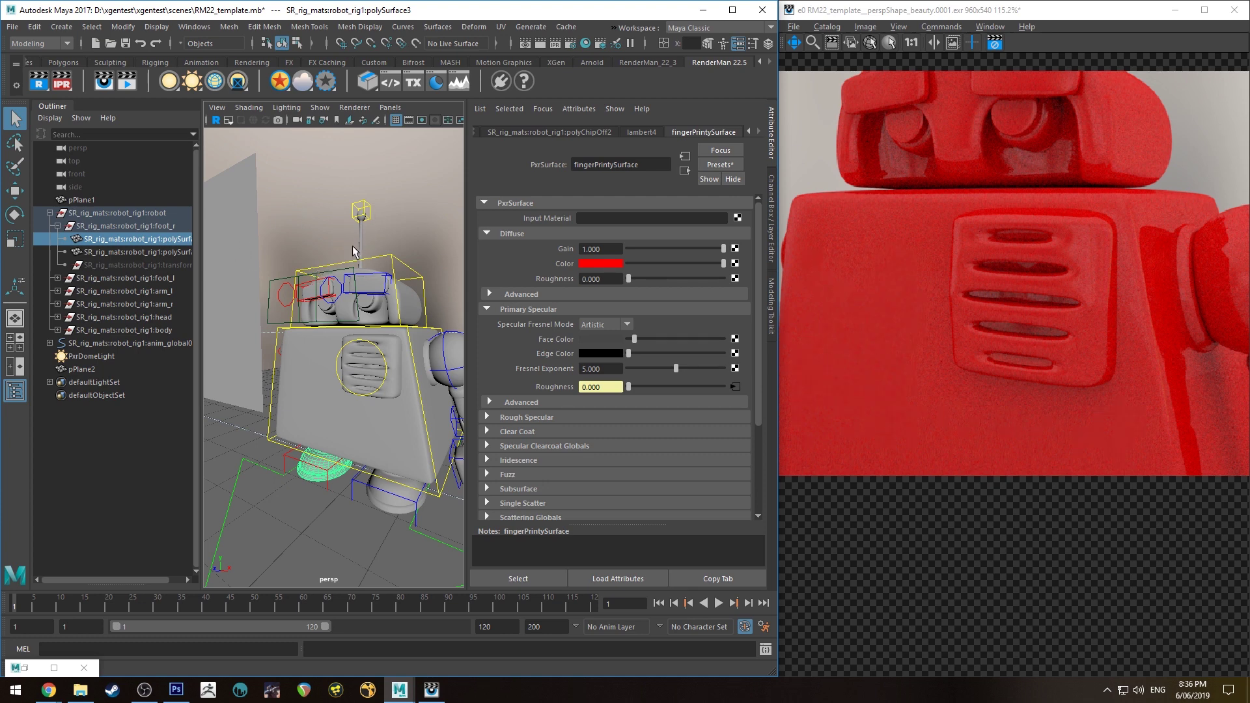
pyautogui.click(615, 263)
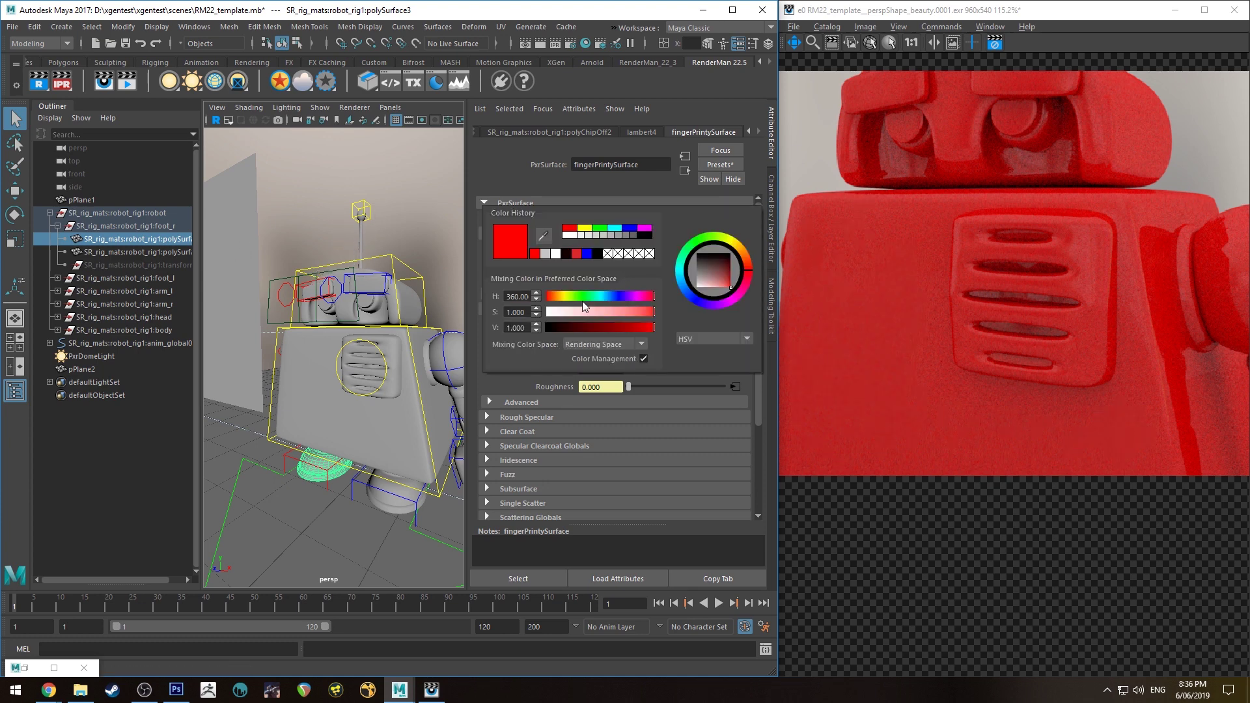
pyautogui.moveTo(566, 313); pyautogui.dragTo(552, 313)
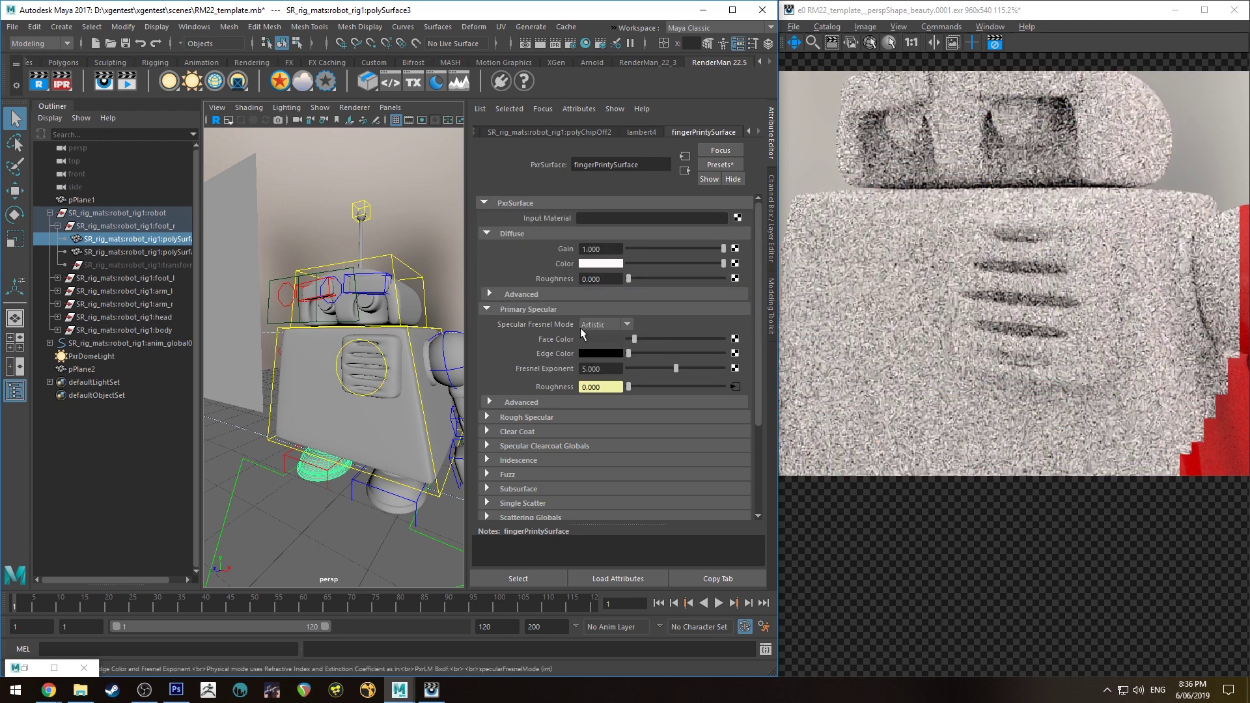
pyautogui.click(628, 263)
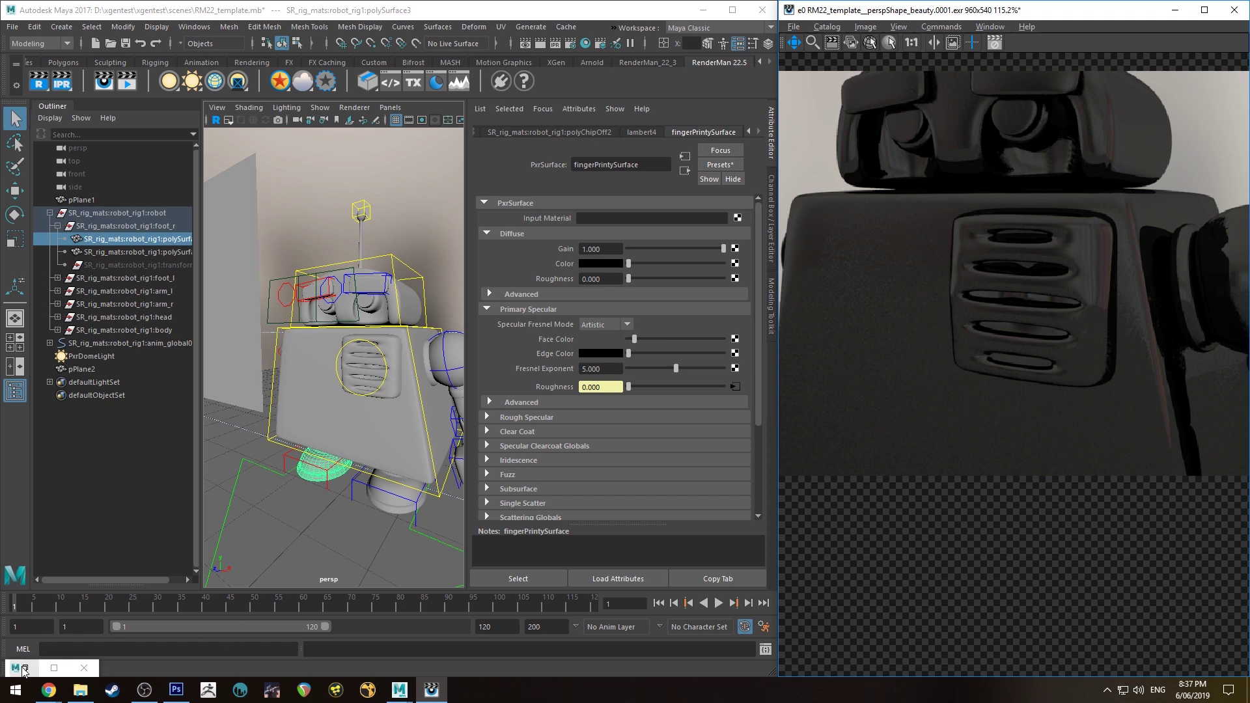
# Add a second PxrTexture node to the fingerPrintySurface graph in the Hypershade
pyautogui.click(54, 668)
pyautogui.keyDown('alt'); pyautogui.moveTo(411, 390); pyautogui.dragTo(538, 371, button='middle'); pyautogui.keyUp('alt')
pyautogui.click(547, 368)
pyautogui.moveTo(545, 365); pyautogui.dragTo(464, 346)
pyautogui.click(512, 475)
pyautogui.press('Tab')
pyautogui.write('pxret')
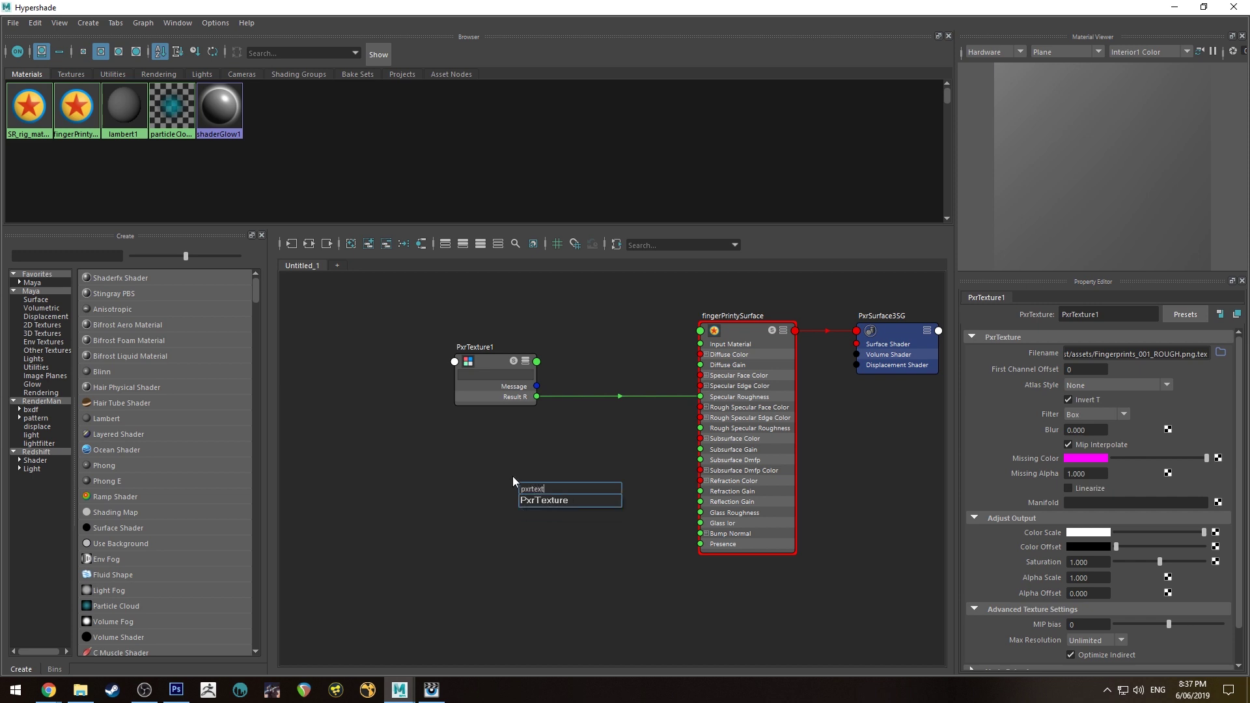
pyautogui.press('Return')
pyautogui.click(545, 490)
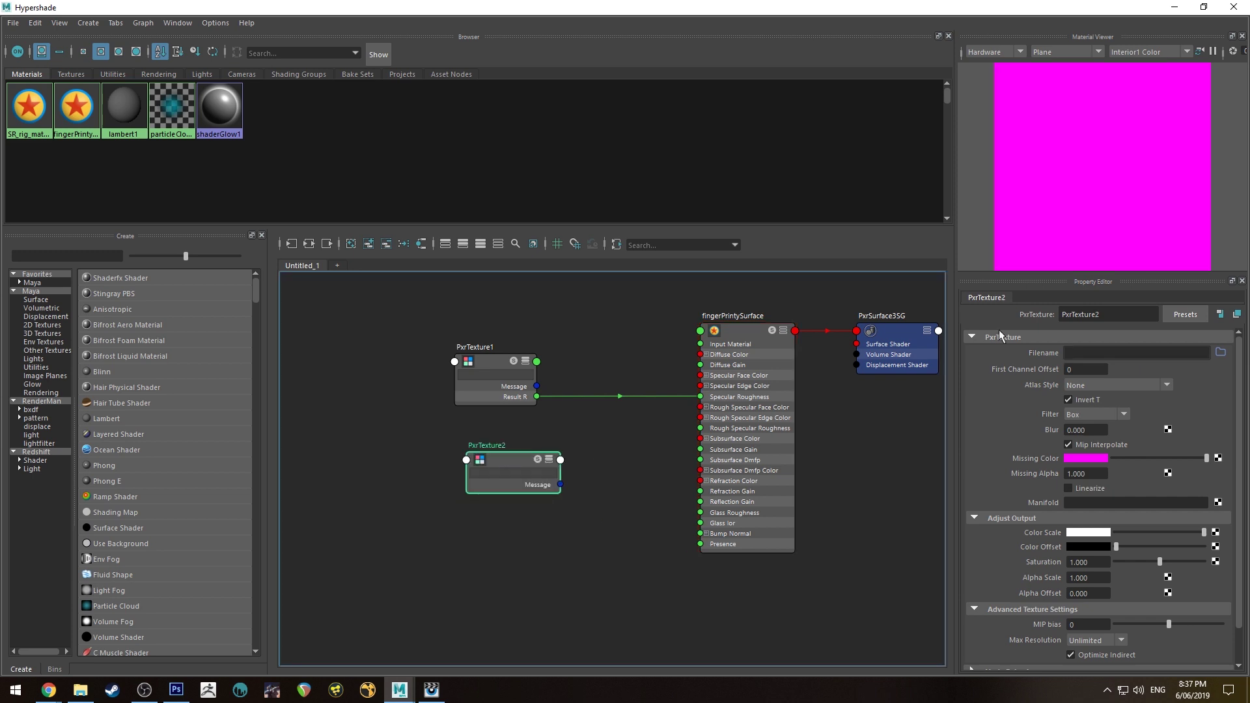
# Load fingerPrints.jpg from the assets folder into PxrTexture2
pyautogui.click(1220, 353)
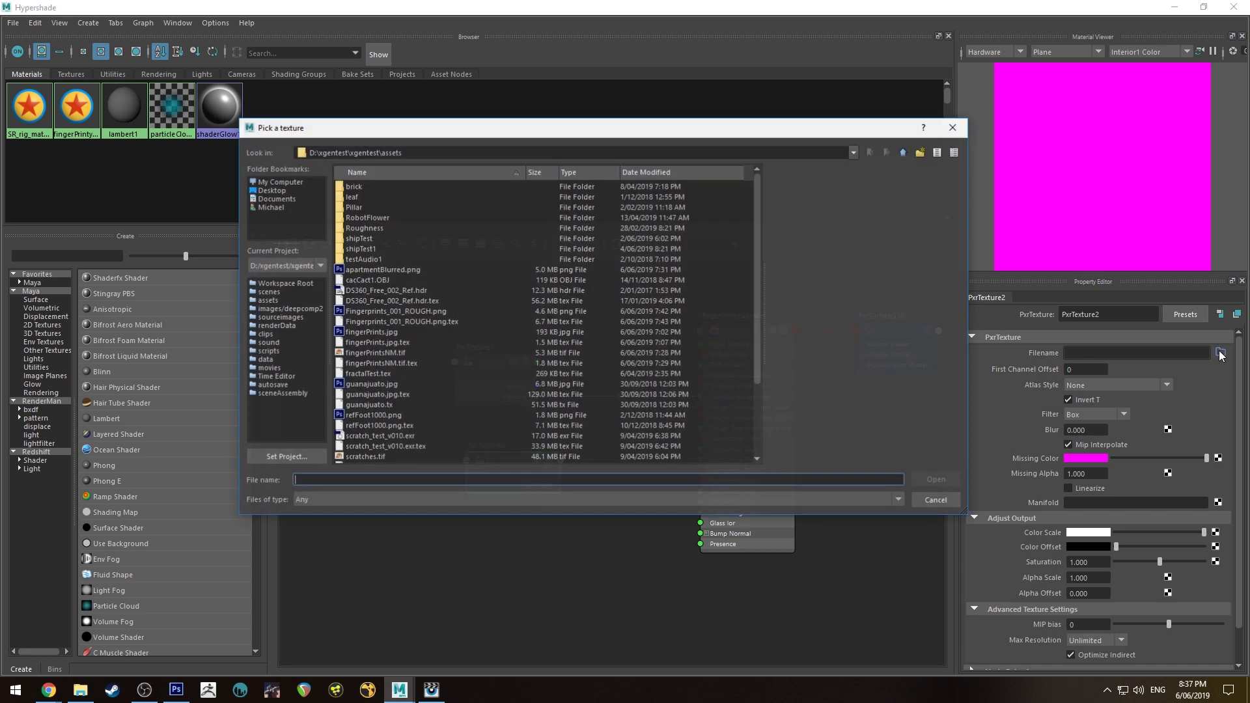
pyautogui.click(374, 332)
pyautogui.click(437, 343)
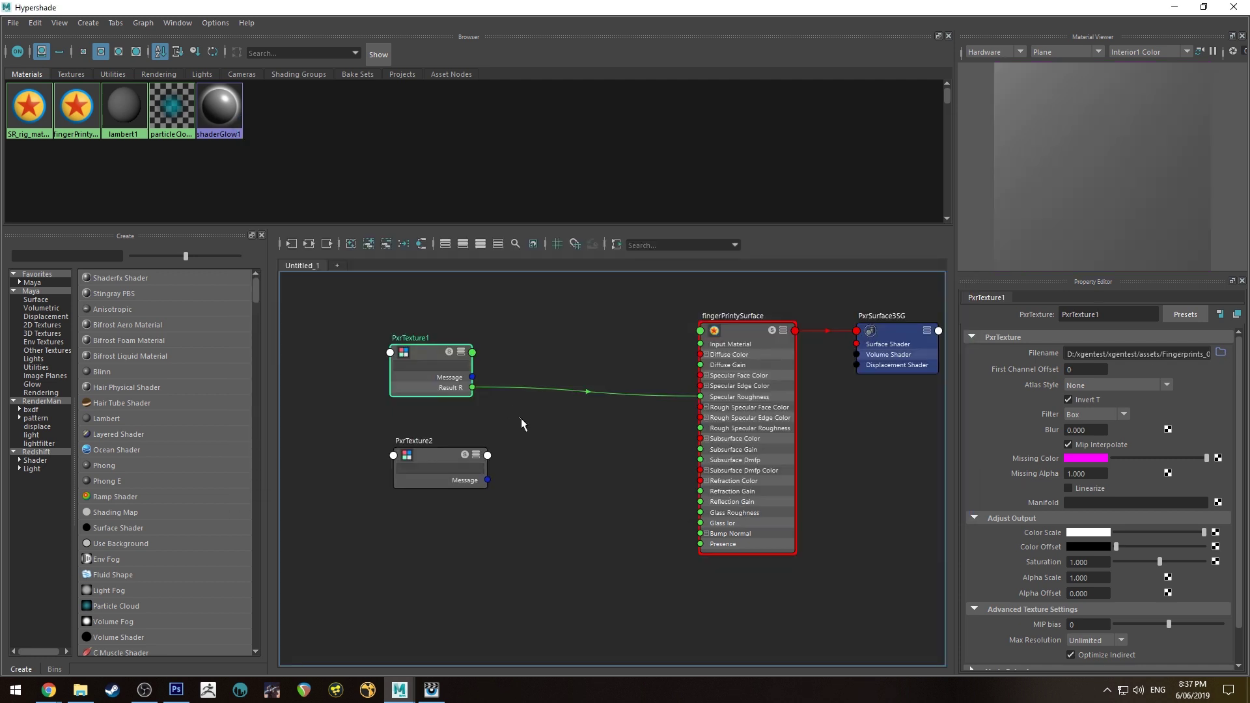
# Create a PxrBlend node, show all its attributes, and place it between the textures and fingerPrintySurface
pyautogui.click(550, 435)
pyautogui.press('Tab')
pyautogui.write('ppxrblend')
pyautogui.press('Return')
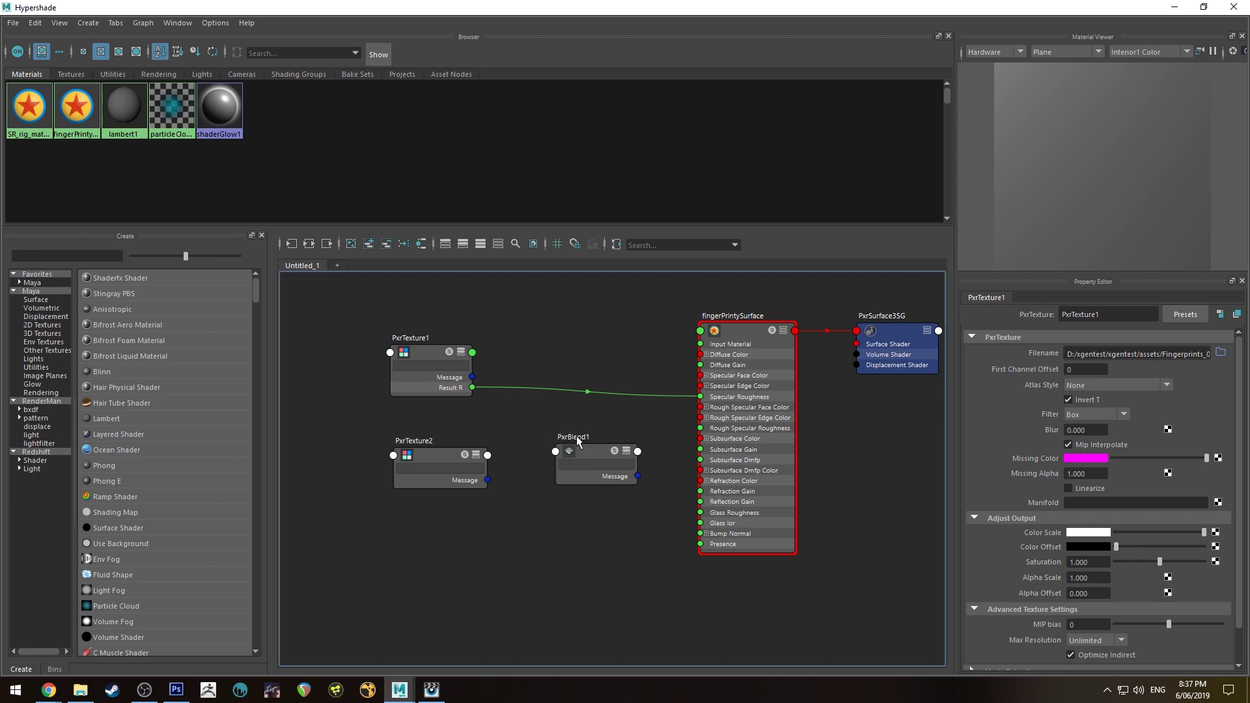
pyautogui.click(579, 435)
pyautogui.press('3')
pyautogui.scroll(2, 595, 397)
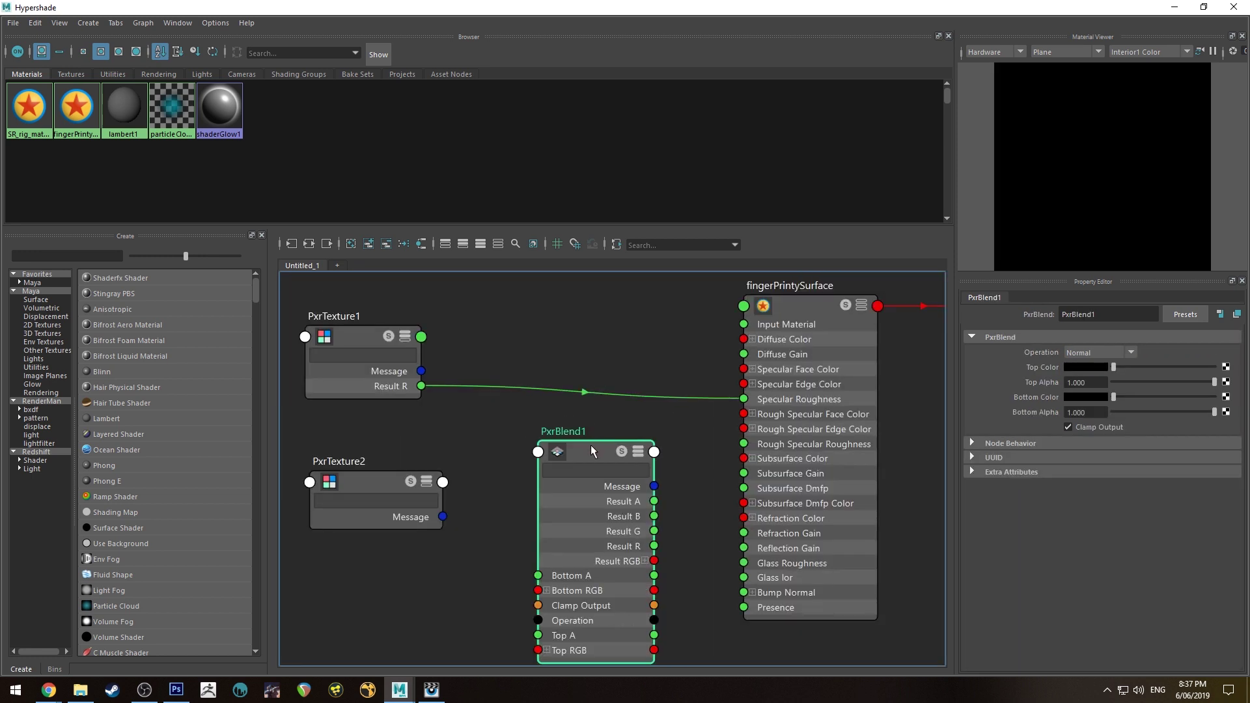
pyautogui.moveTo(591, 440); pyautogui.dragTo(624, 376)
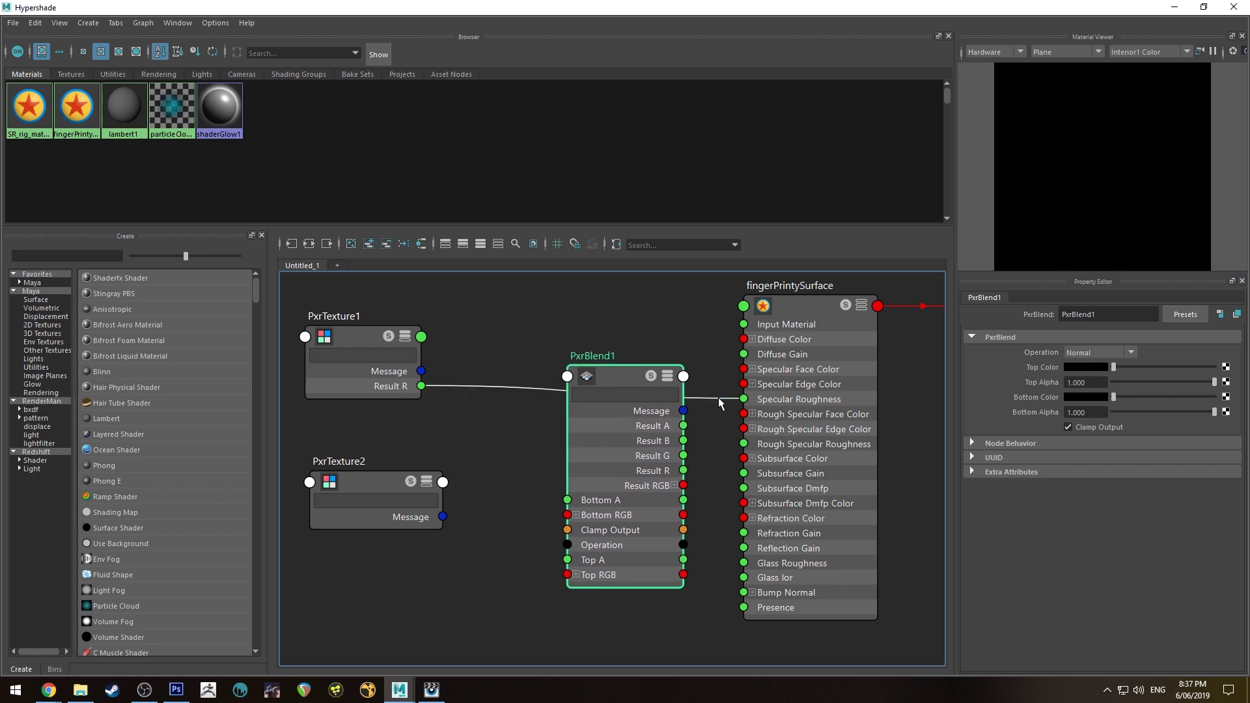
# Connect the Result RGB of PxrTexture1 to PxrBlend1's Top RGB and that of PxrTexture2 to its Bottom RGB
pyautogui.click(357, 331)
pyautogui.press('3')
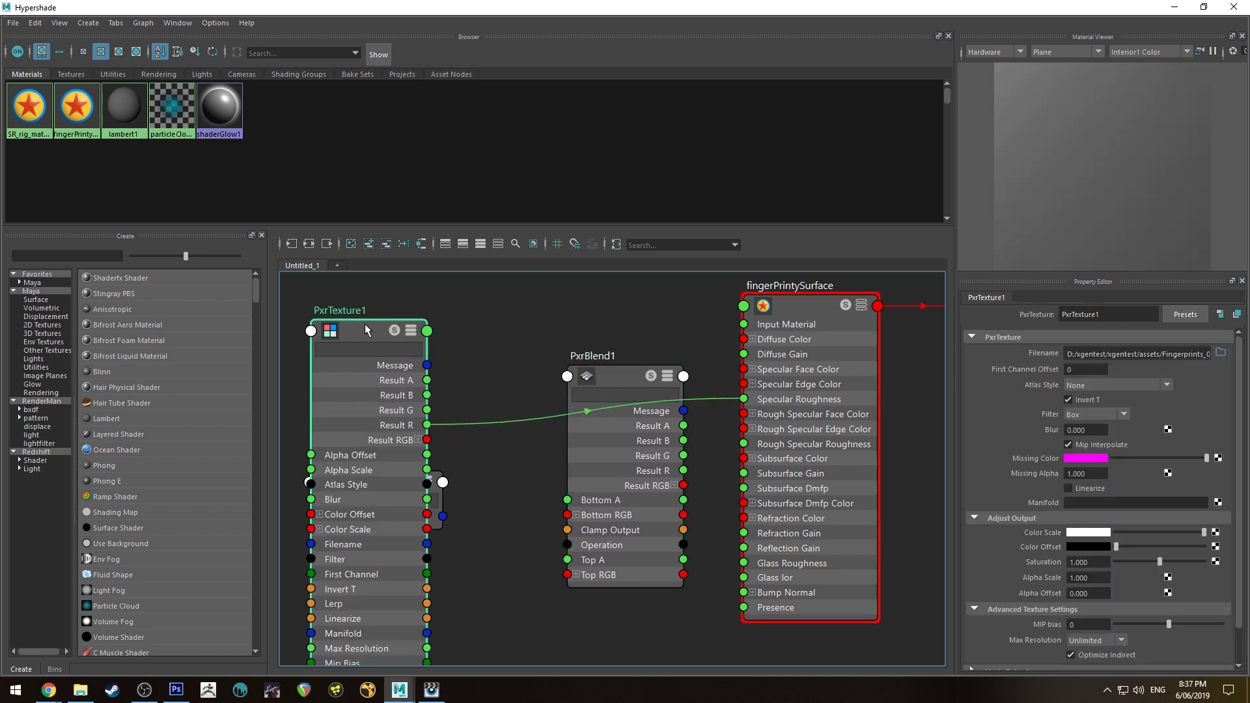
pyautogui.moveTo(431, 429); pyautogui.dragTo(569, 574)
pyautogui.press('2')
pyautogui.click(370, 482)
pyautogui.press('3')
pyautogui.moveTo(443, 591); pyautogui.dragTo(568, 515)
pyautogui.click(426, 484)
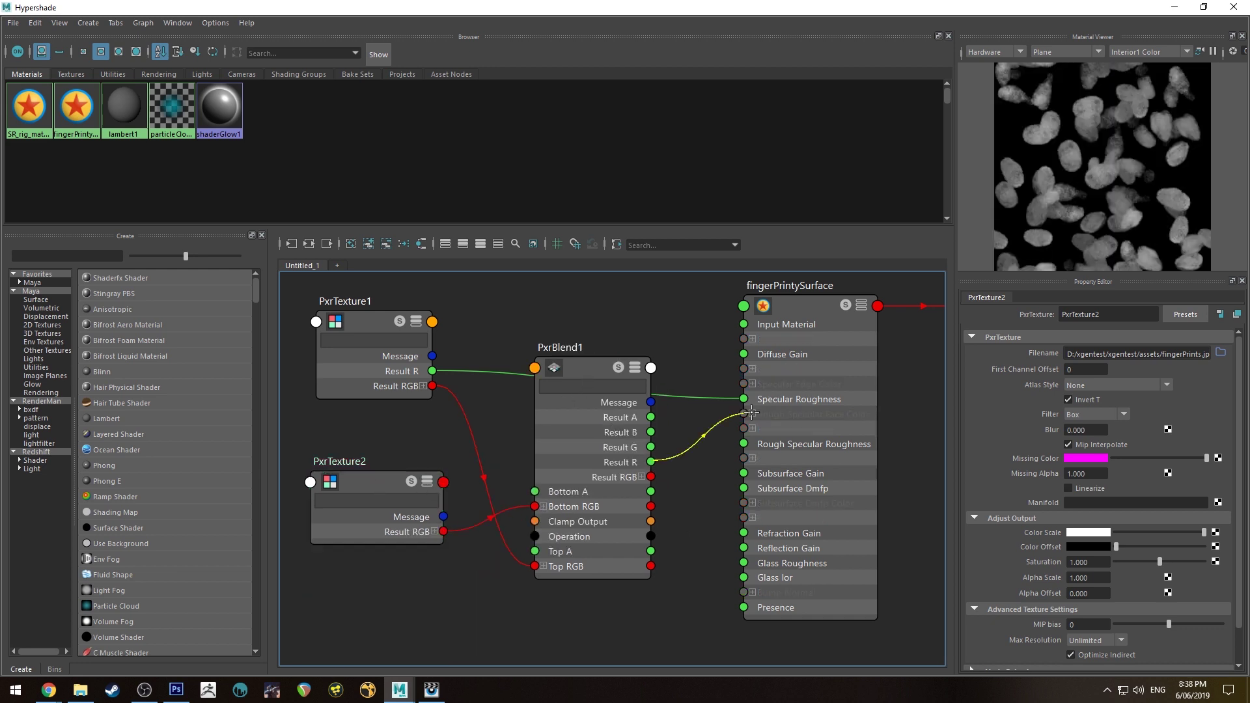
# Connect PxrBlend1's Result R to the Specular Roughness of fingerPrintySurface, replacing the direct texture connection
pyautogui.moveTo(683, 470); pyautogui.dragTo(758, 398)
pyautogui.moveTo(576, 364); pyautogui.dragTo(582, 349)
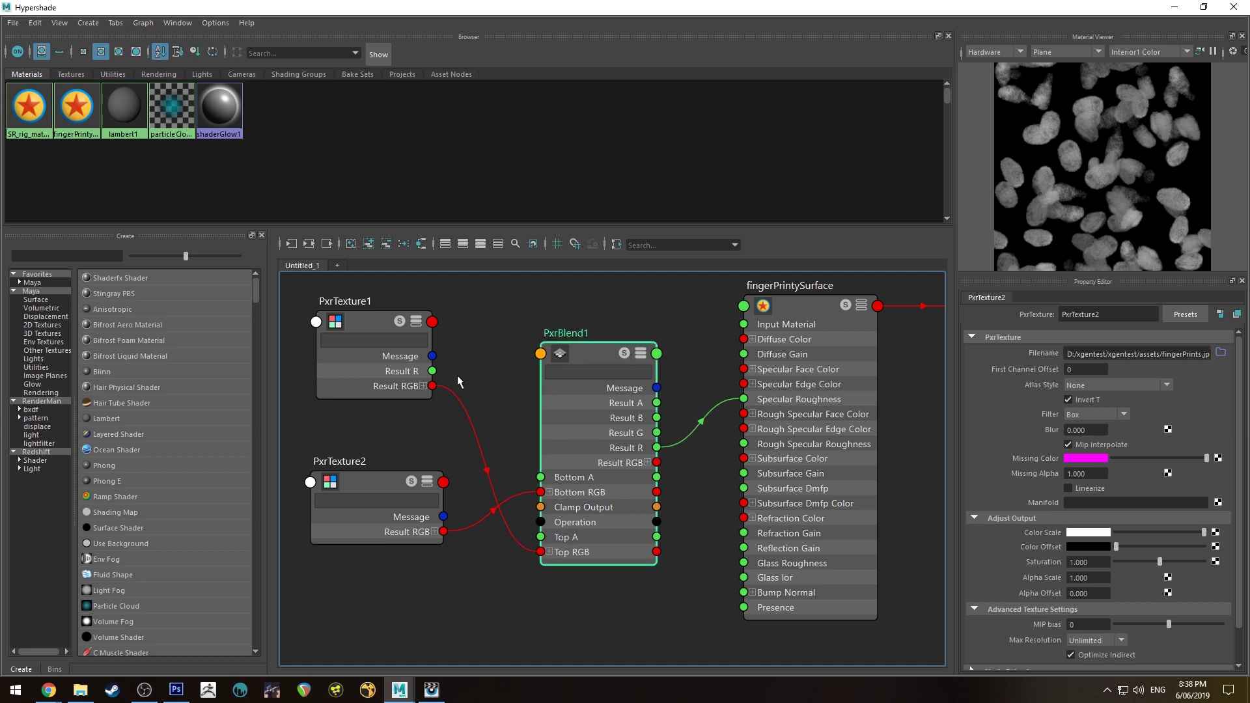
pyautogui.keyDown('alt'); pyautogui.moveTo(455, 375); pyautogui.dragTo(578, 369, button='middle'); pyautogui.keyUp('alt')
# Rename PxrTexture1 as largeFprints and PxrTexture2 as smallFprints
pyautogui.moveTo(486, 312); pyautogui.dragTo(482, 314)
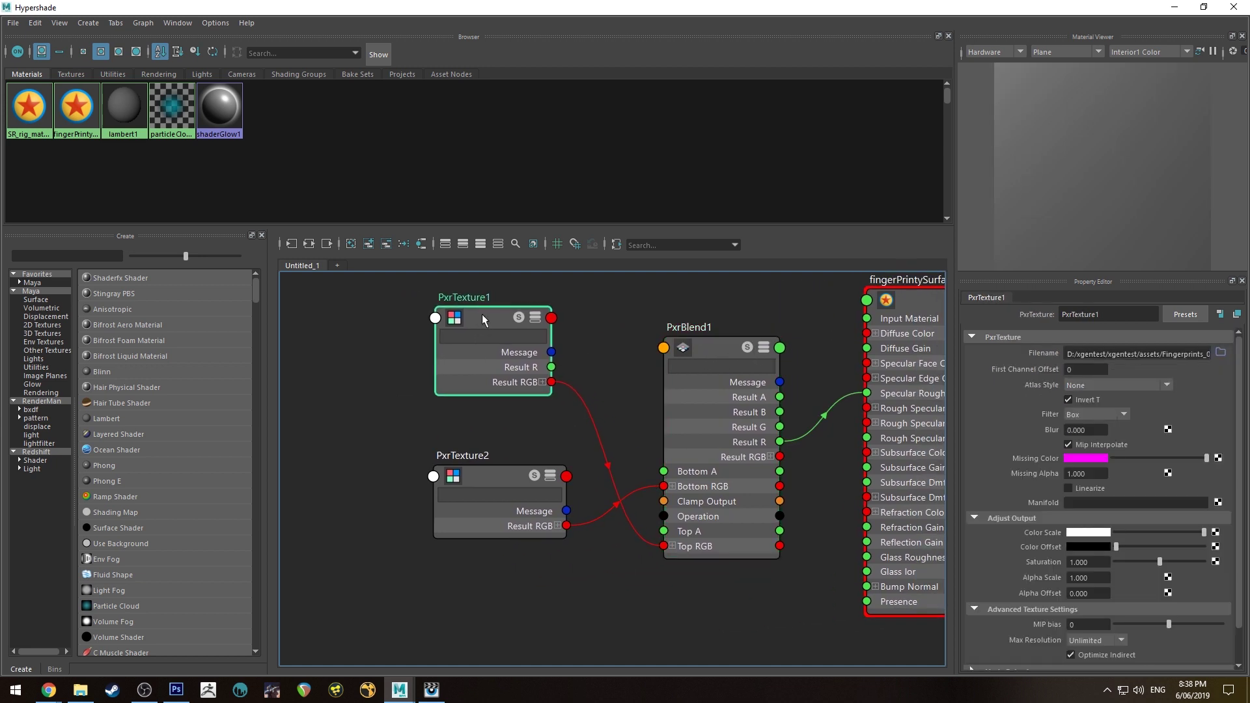
pyautogui.doubleClick(1108, 316)
pyautogui.write('large')
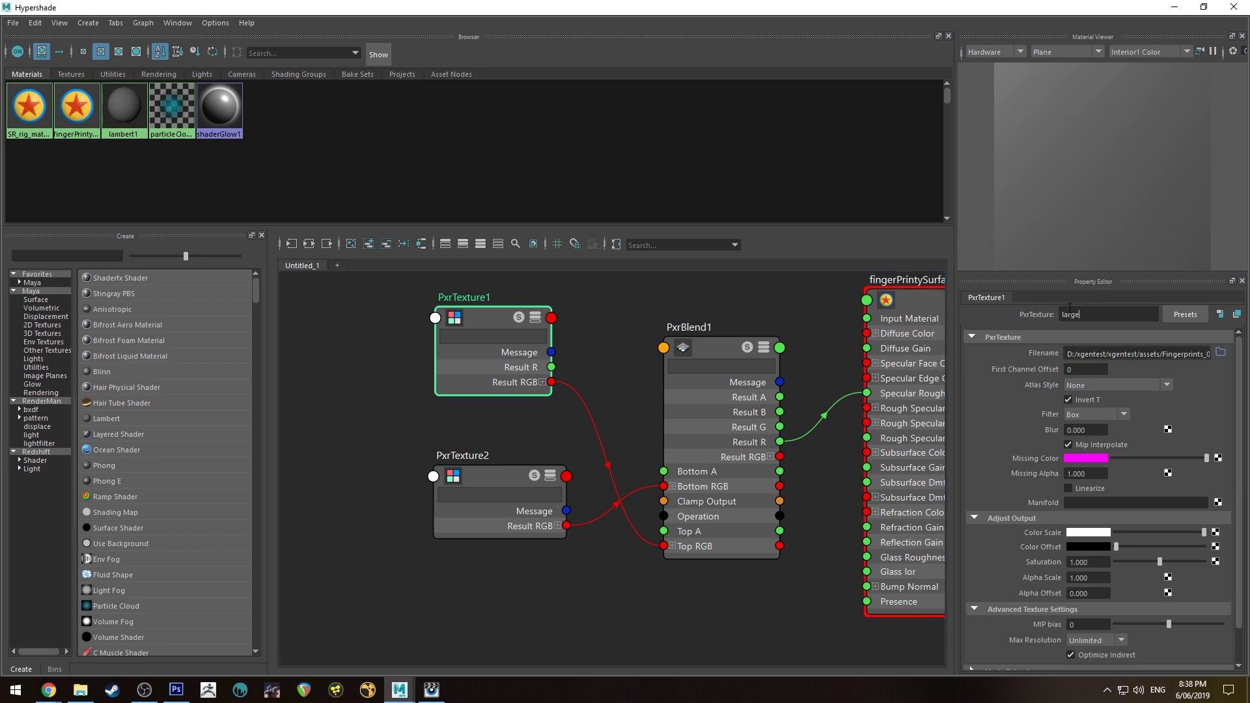
pyautogui.write('Fprints')
pyautogui.press('Return')
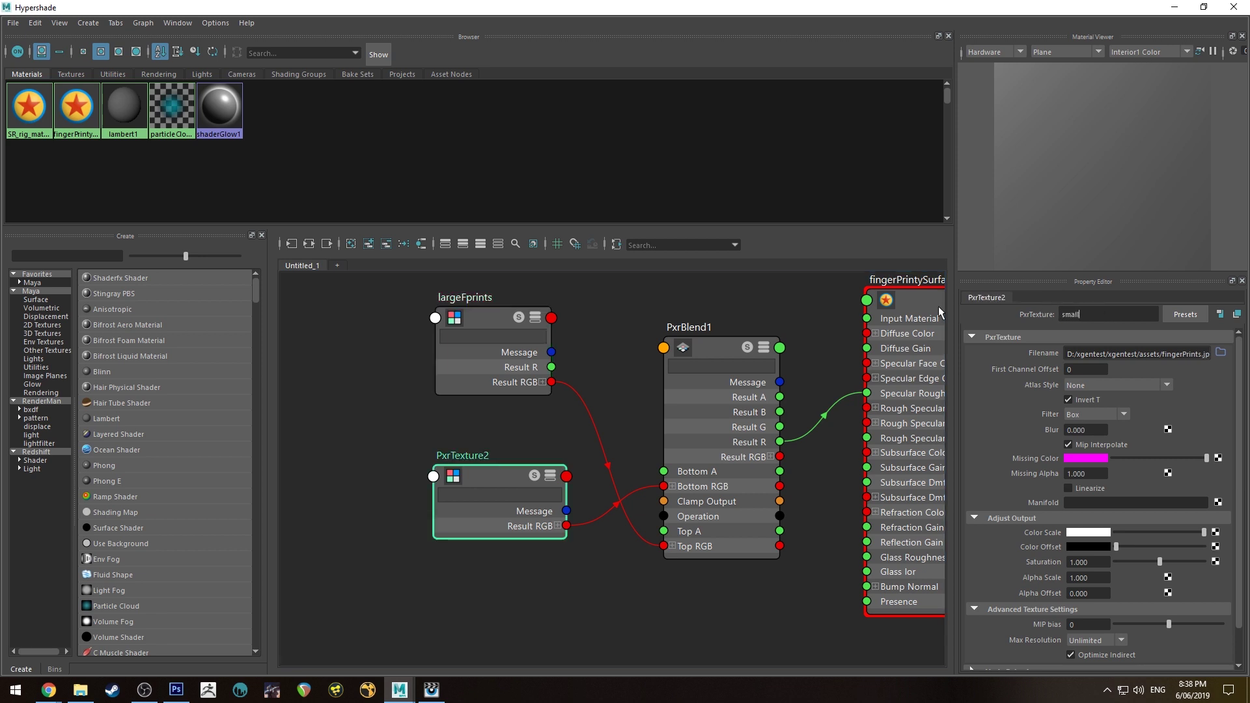
pyautogui.write('Fprints')
pyautogui.press('Return')
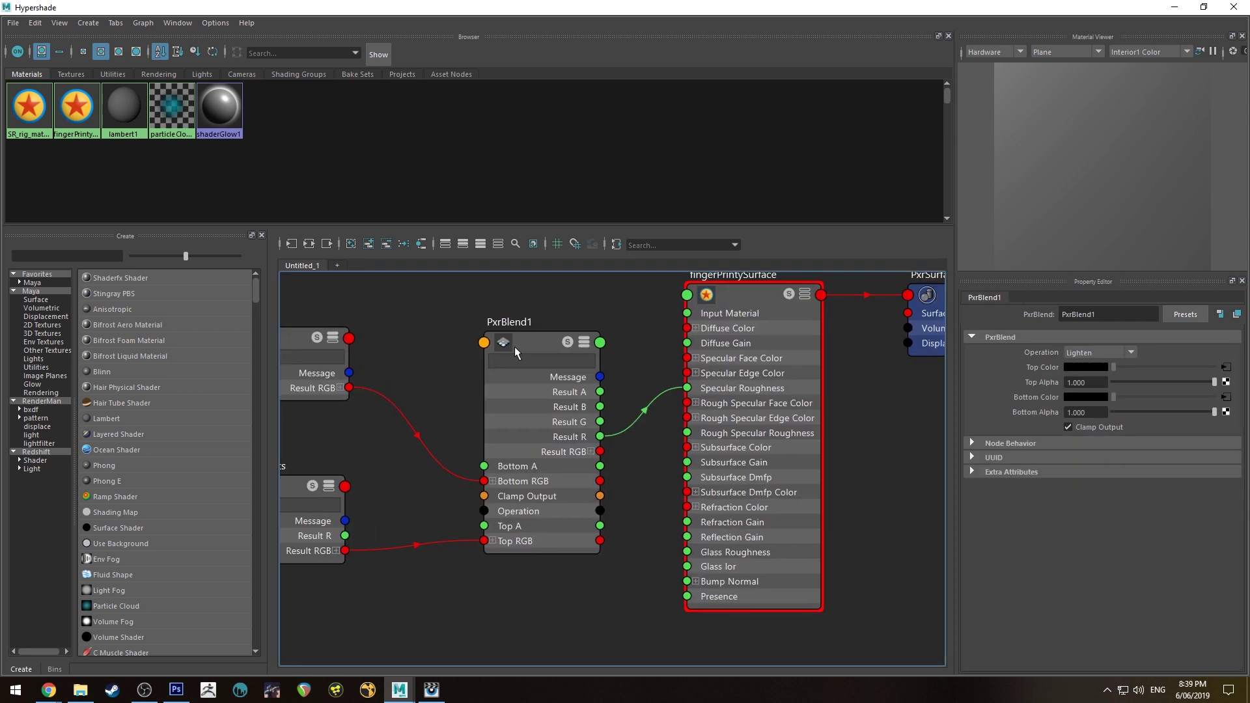
# Set PxrBlend1's Operation to Lighten
pyautogui.click(488, 329)
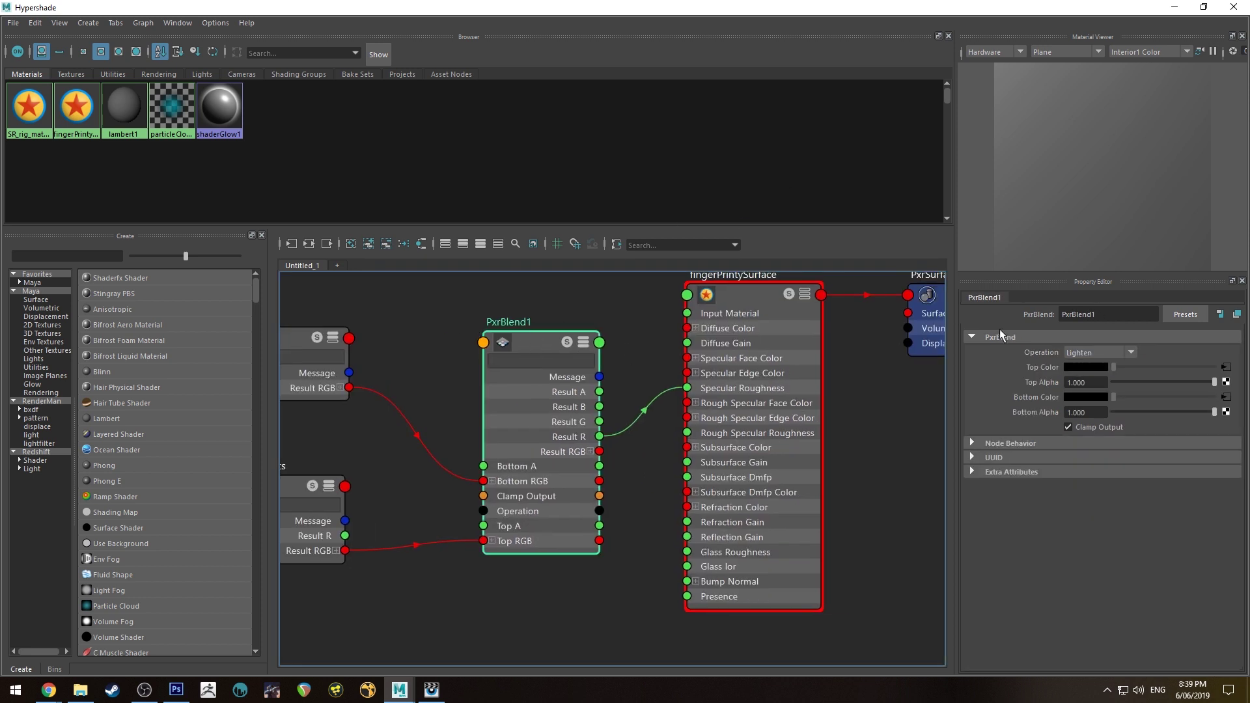
pyautogui.click(1096, 353)
pyautogui.click(1102, 353)
pyautogui.click(1101, 353)
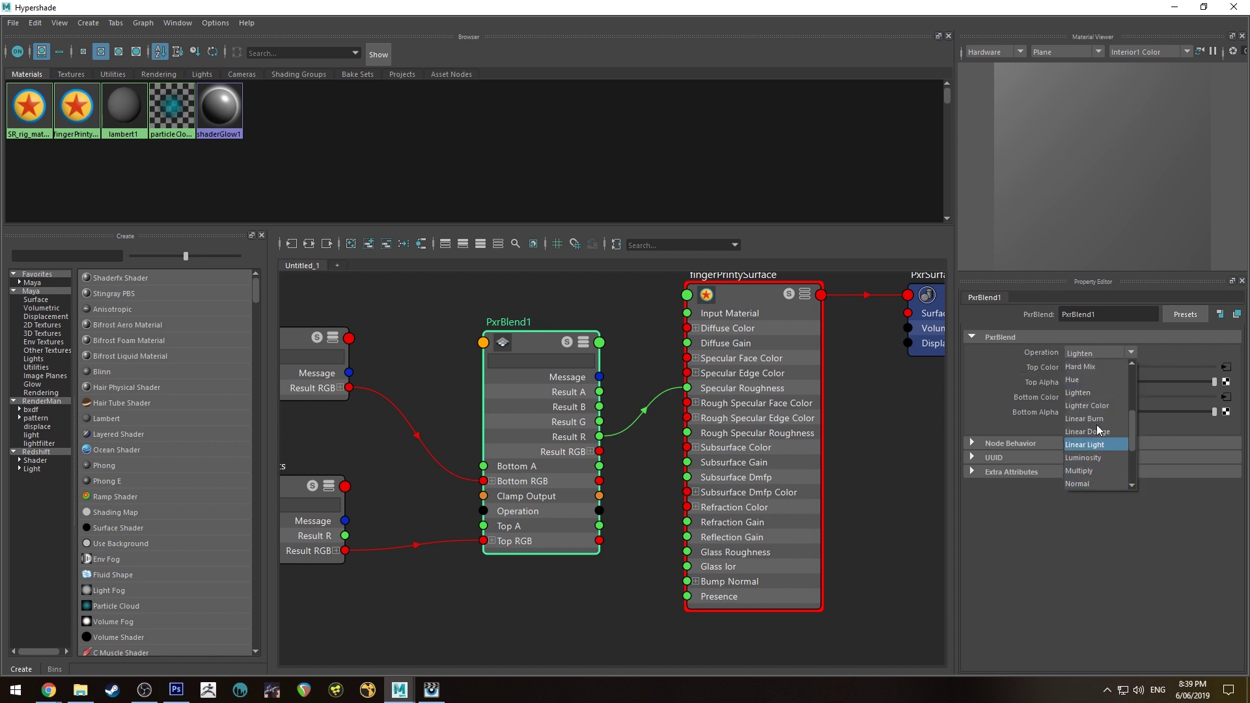
pyautogui.click(1100, 392)
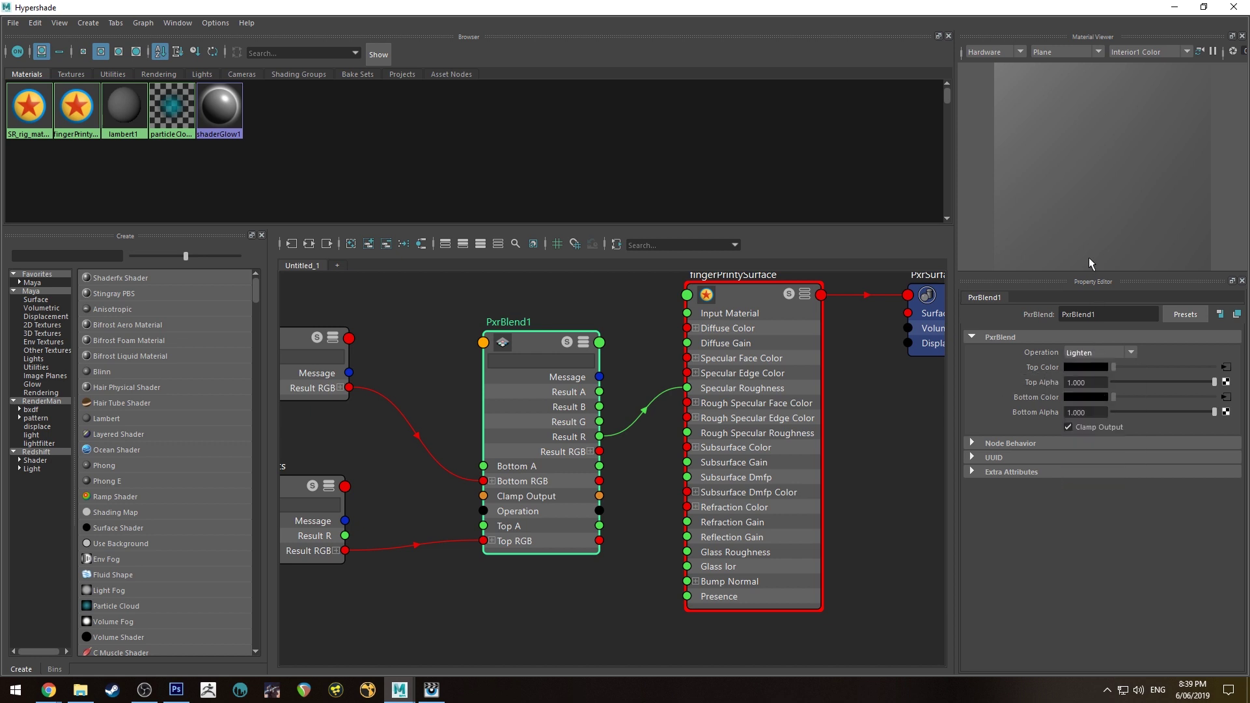
# Examine the blended fingerprints on the plane up close in the render
pyautogui.click(1171, 8)
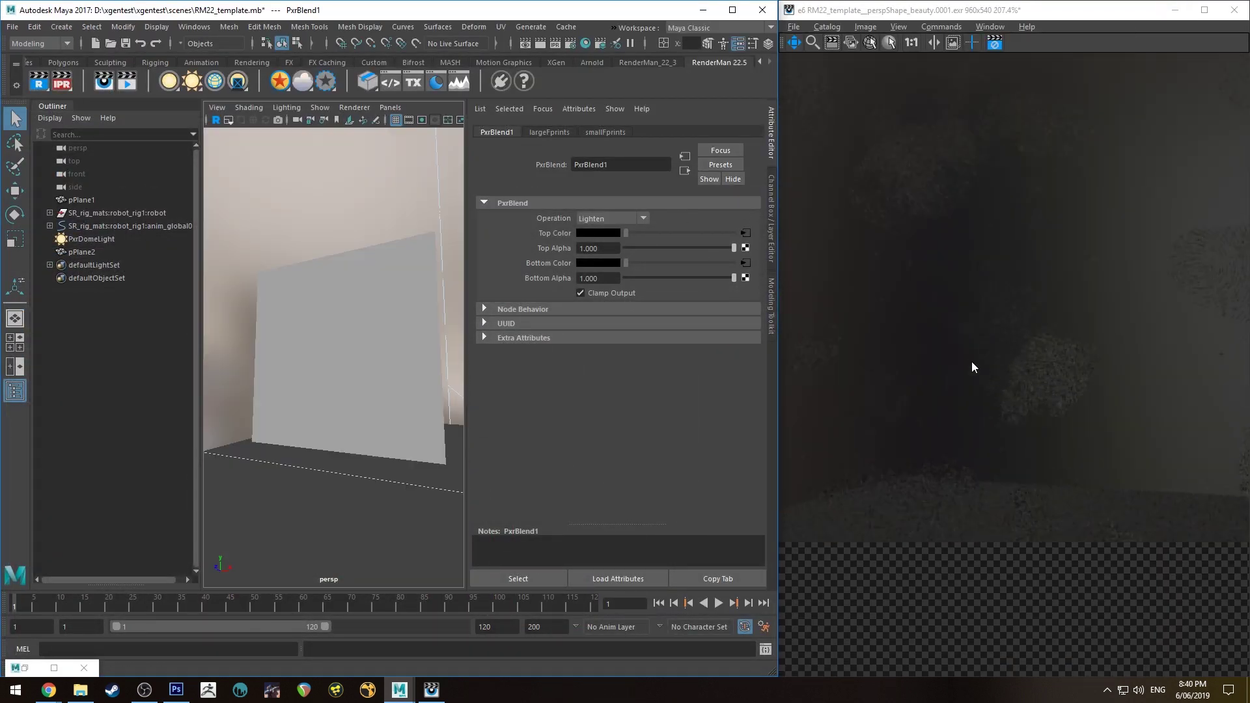
pyautogui.click(936, 351)
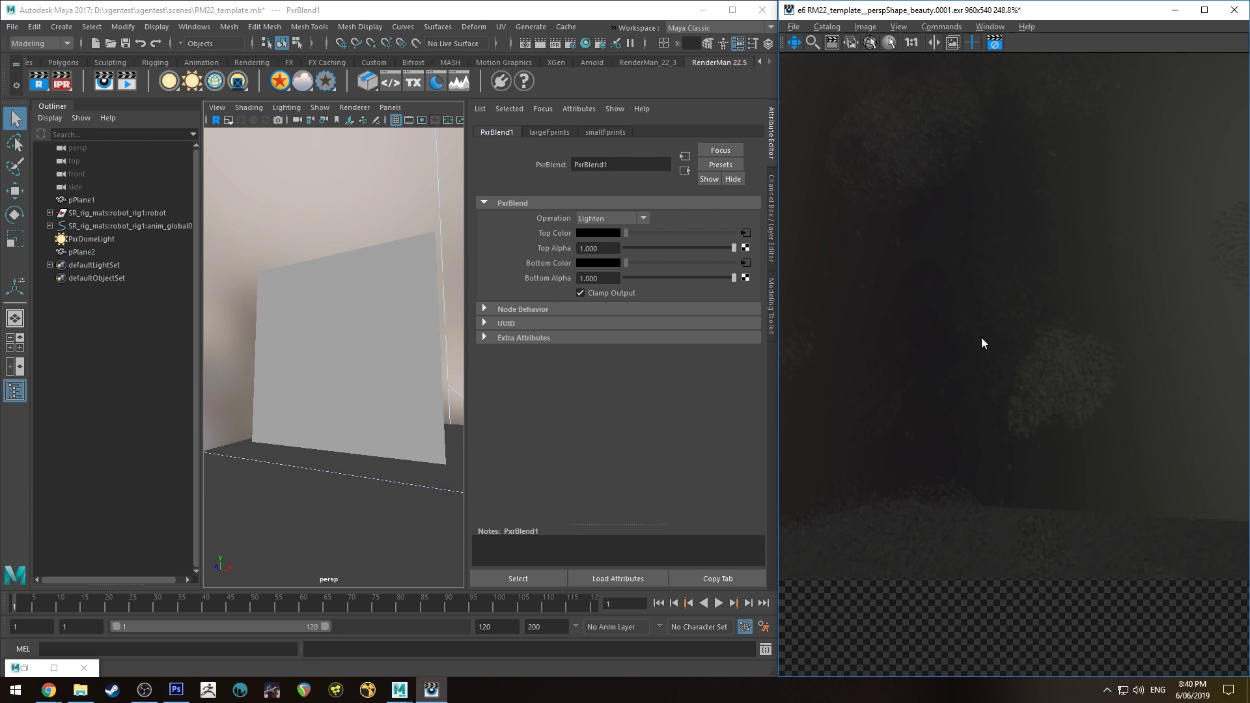
pyautogui.moveTo(979, 342); pyautogui.dragTo(1080, 357)
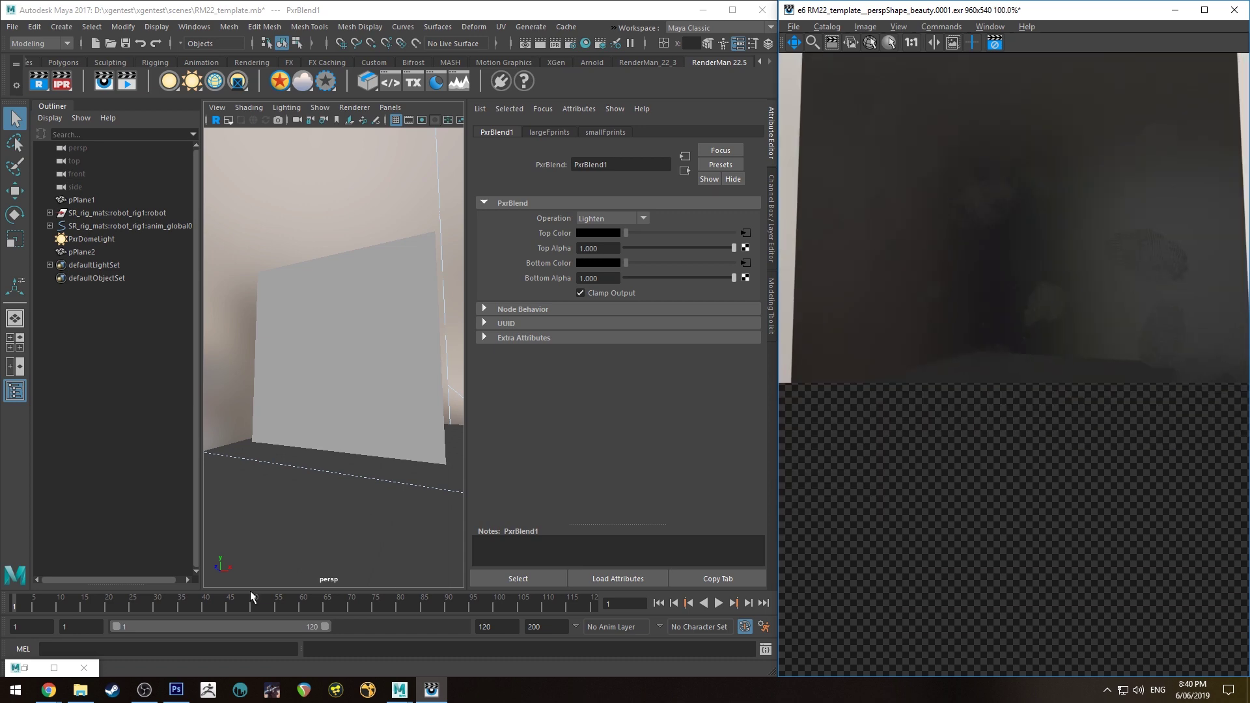
# Create a PxrManifold2D node and connect its Result to the Manifold input of largeFprints
pyautogui.click(26, 664)
pyautogui.click(450, 390)
pyautogui.keyDown('alt'); pyautogui.moveTo(401, 365); pyautogui.dragTo(697, 379, button='middle'); pyautogui.keyUp('alt')
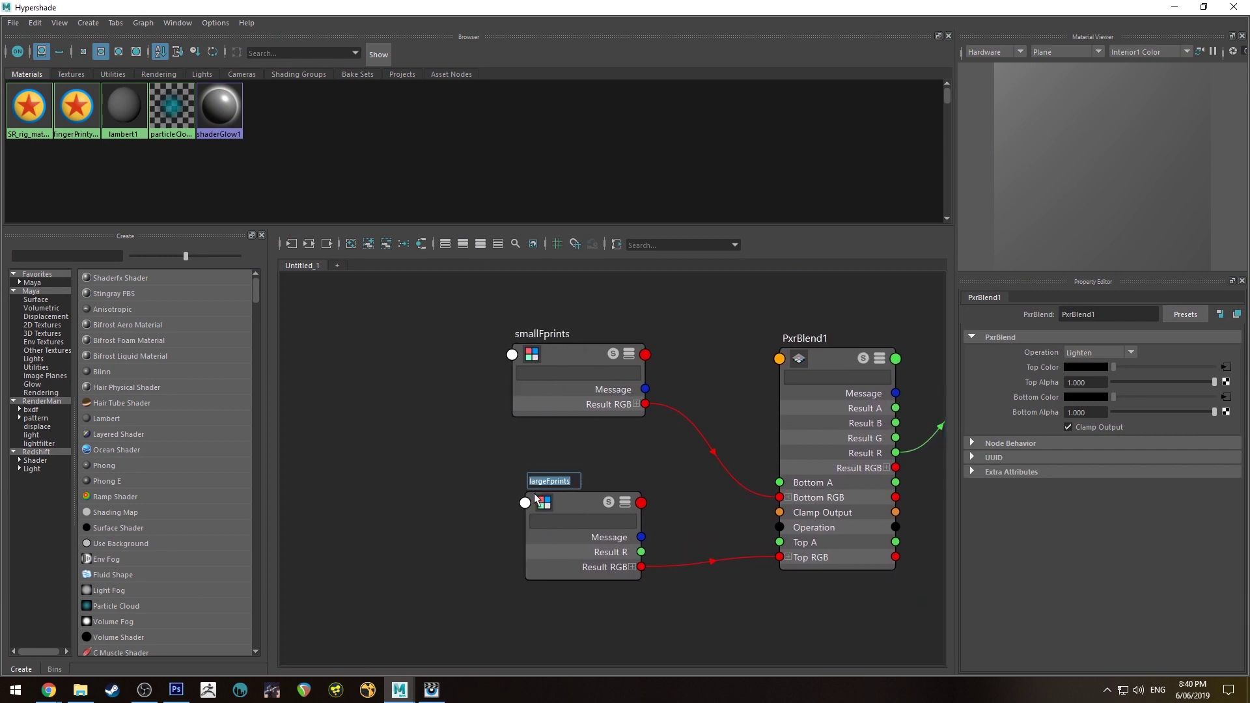
pyautogui.press('Tab')
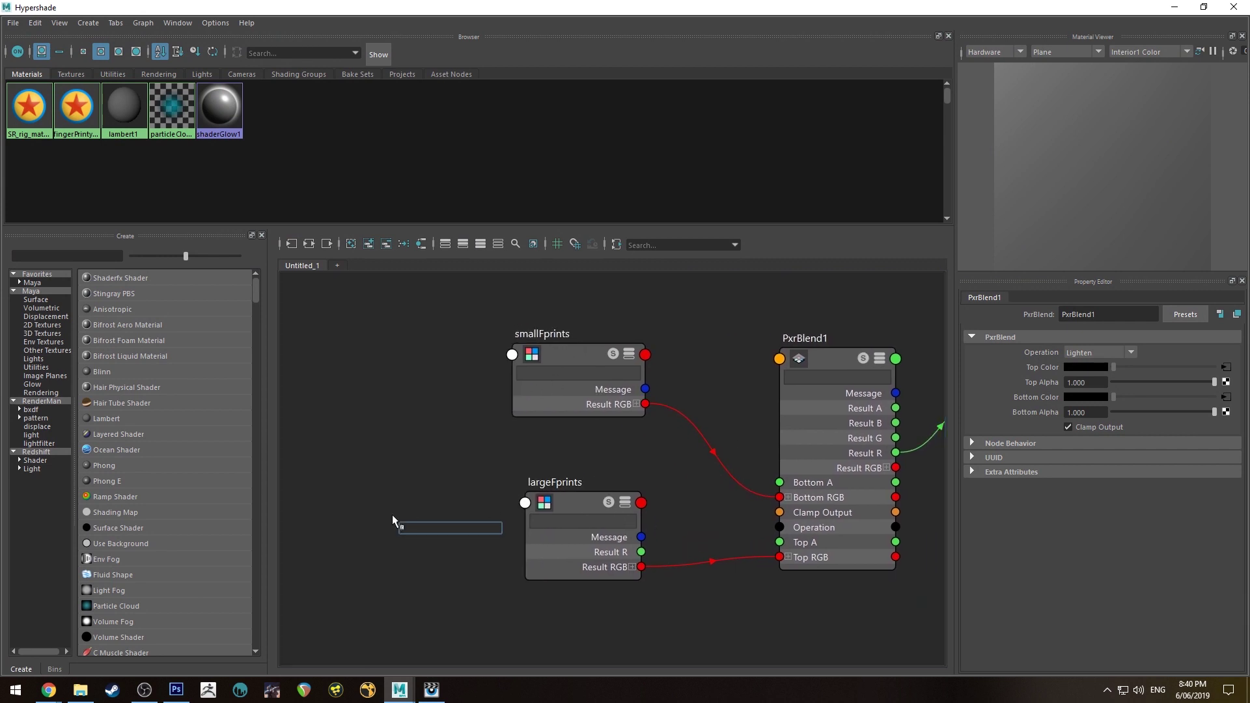
pyautogui.write('pxrmani')
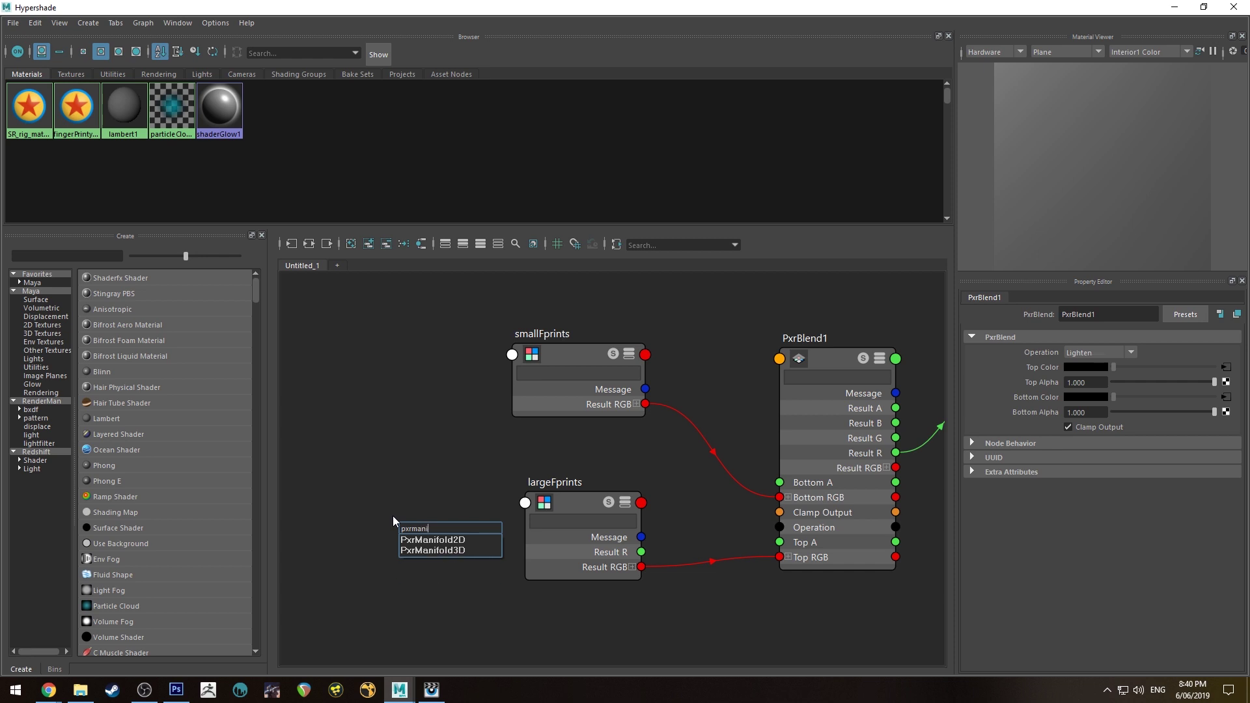
pyautogui.press('Down')
pyautogui.press('Return')
pyautogui.moveTo(437, 529); pyautogui.dragTo(399, 448)
pyautogui.moveTo(477, 504); pyautogui.dragTo(527, 508)
pyautogui.click(567, 524)
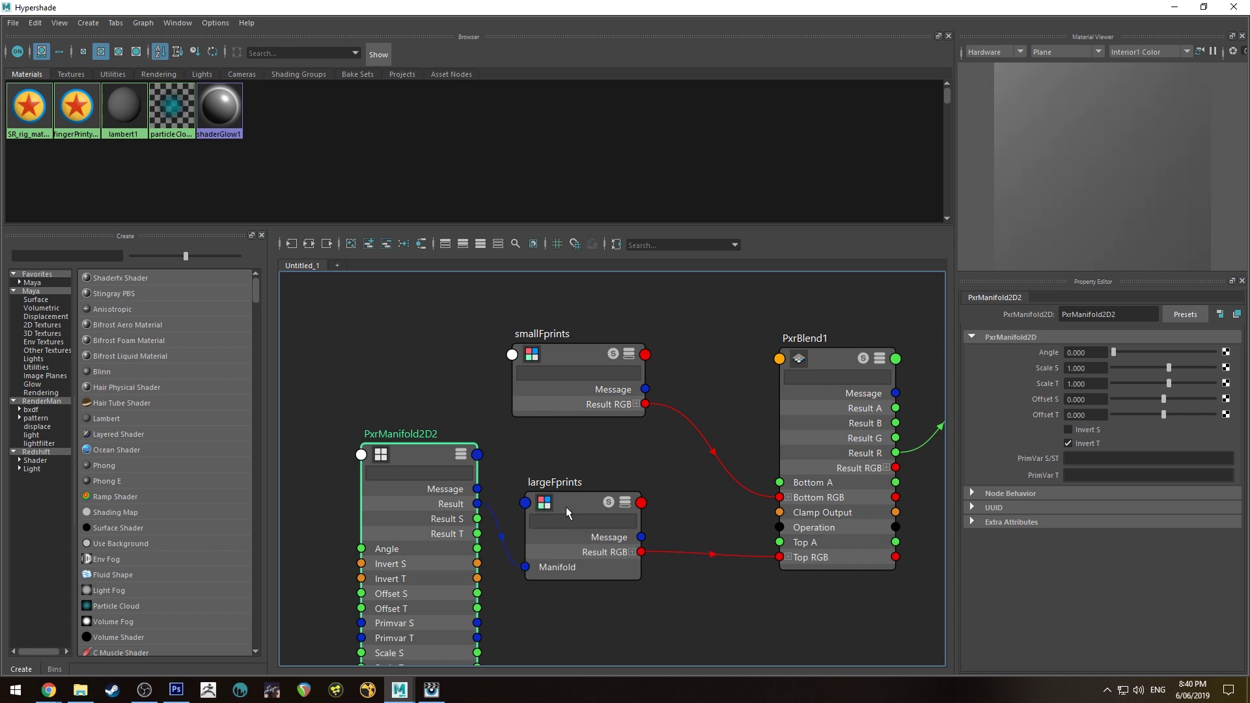
pyautogui.press('2')
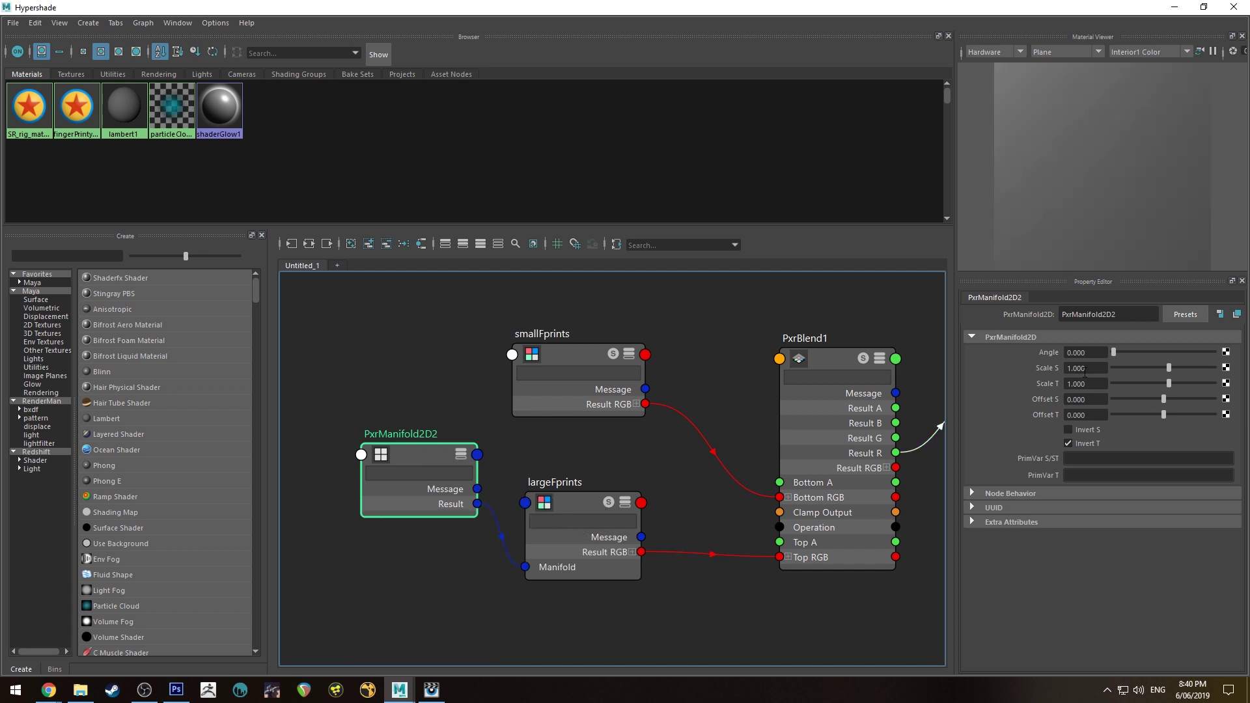
# Set Scale S and Scale T to 0.7 on the manifold feeding largeFprints
pyautogui.click(1096, 370)
pyautogui.write('.3')
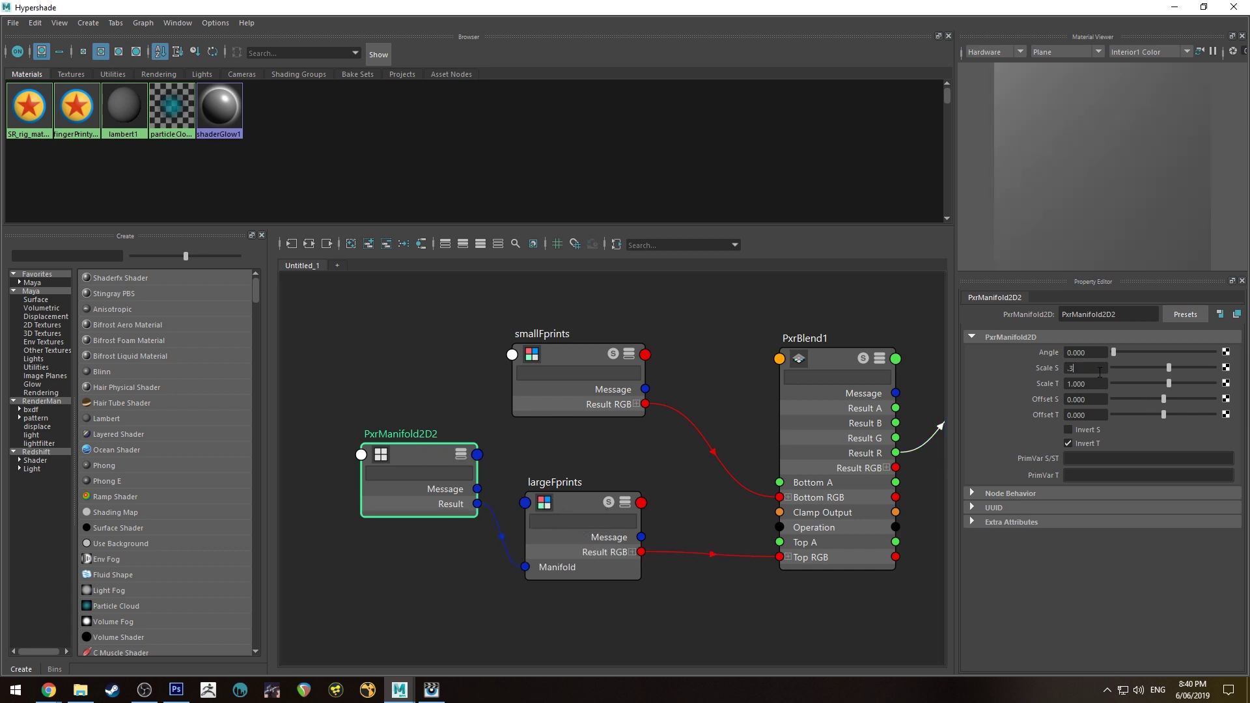
pyautogui.press('Tab')
pyautogui.write('.7')
pyautogui.press('Return')
pyautogui.click(415, 379)
pyautogui.moveTo(436, 455); pyautogui.dragTo(398, 467)
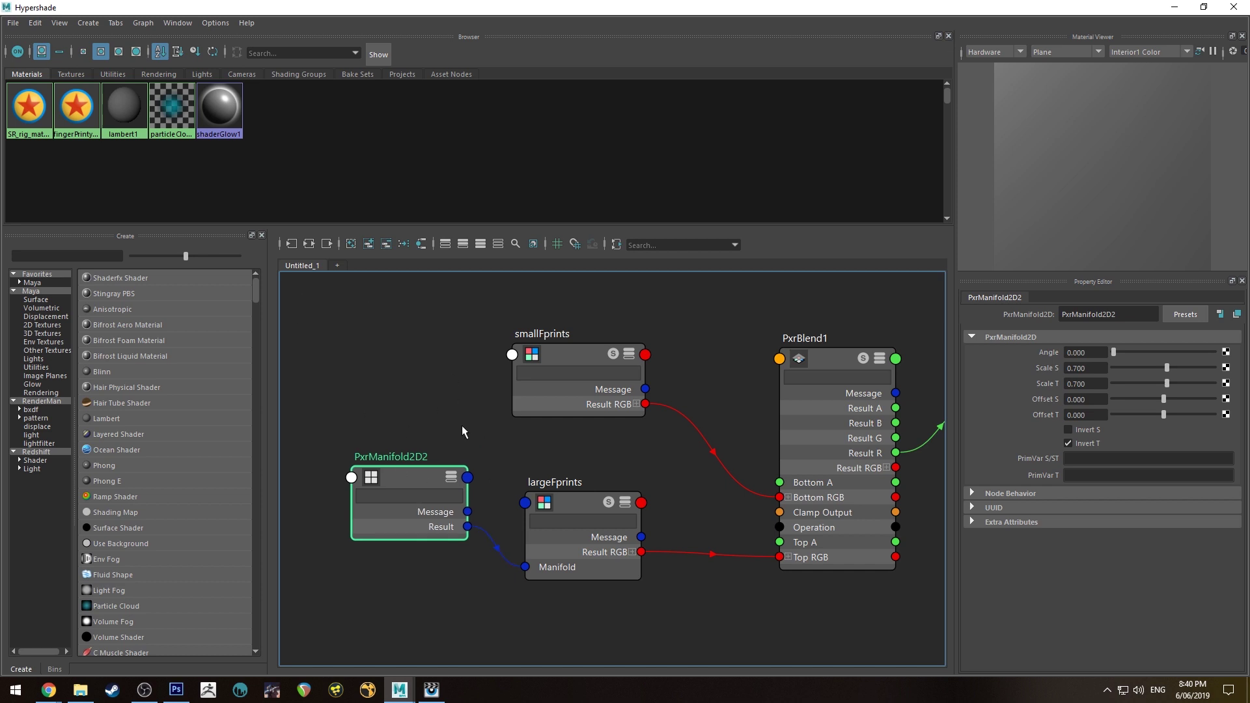
# Create another PxrManifold2D node and connect its Result to the Manifold input of smallFprints
pyautogui.keyDown('alt'); pyautogui.moveTo(432, 376); pyautogui.dragTo(457, 427, button='middle'); pyautogui.keyUp('alt')
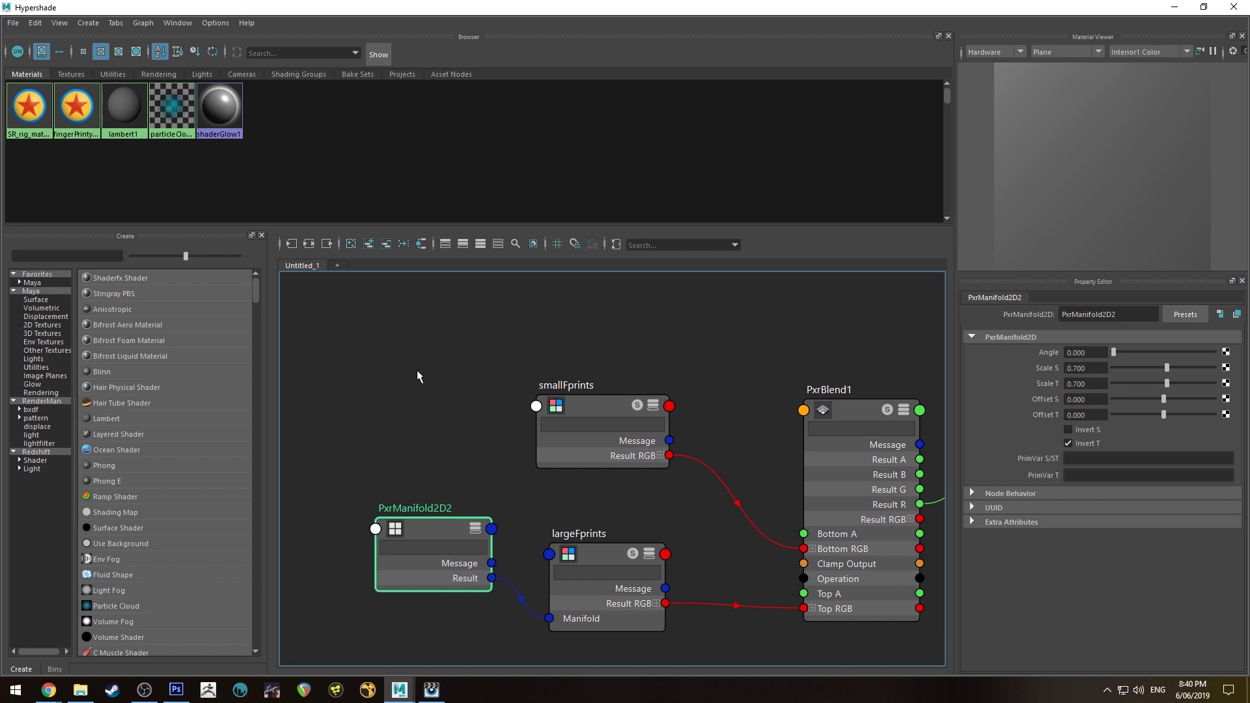
pyautogui.click(416, 380)
pyautogui.press('Tab')
pyautogui.write('mani')
pyautogui.press('Down')
pyautogui.press('Down')
pyautogui.press('Return')
pyautogui.moveTo(477, 400); pyautogui.dragTo(409, 355)
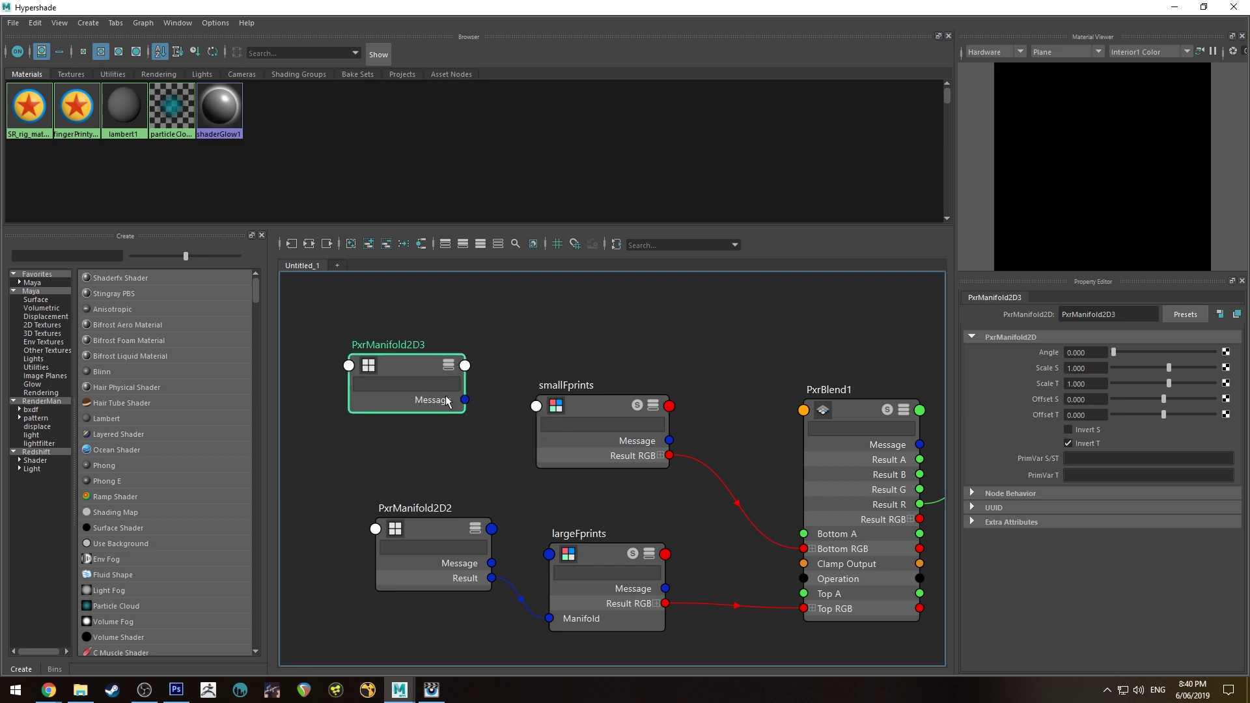
pyautogui.press('3')
pyautogui.moveTo(464, 414); pyautogui.dragTo(536, 406)
pyautogui.click(578, 427)
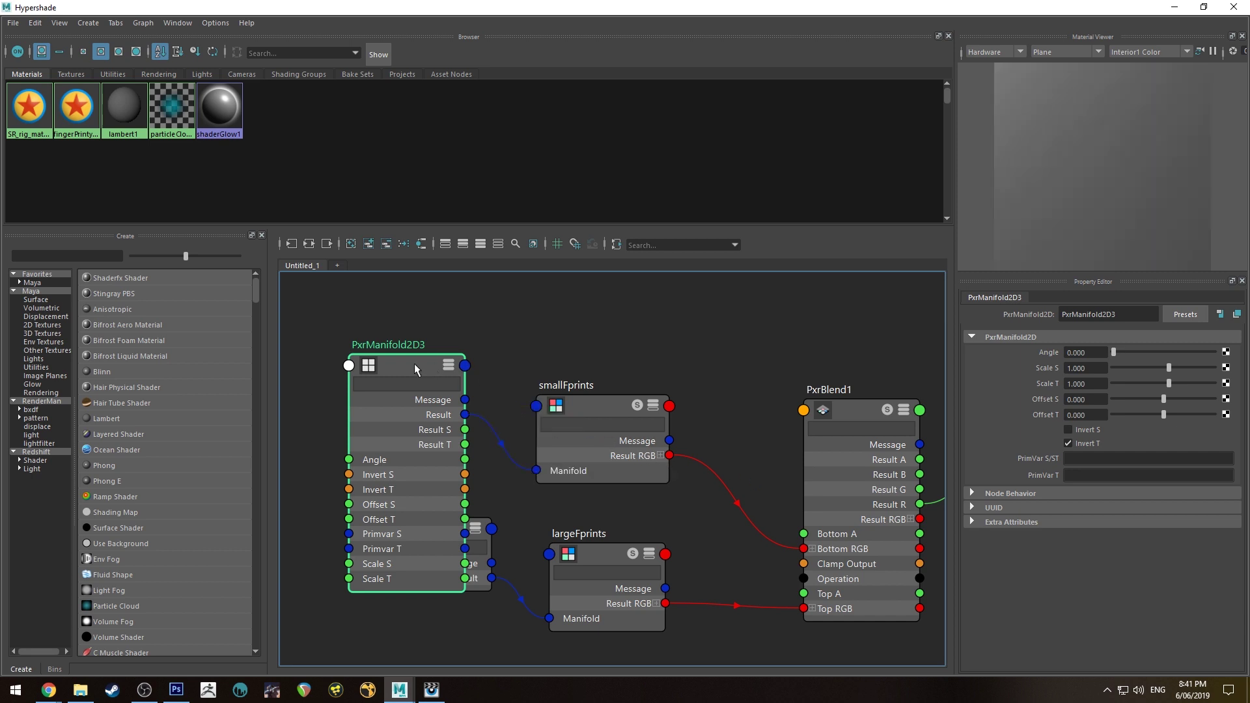
# Set Scale S and Scale T to 2 on the manifold feeding smallFprints, and return to the render view
pyautogui.press('1')
pyautogui.moveTo(416, 369); pyautogui.dragTo(428, 375)
pyautogui.click(1081, 368)
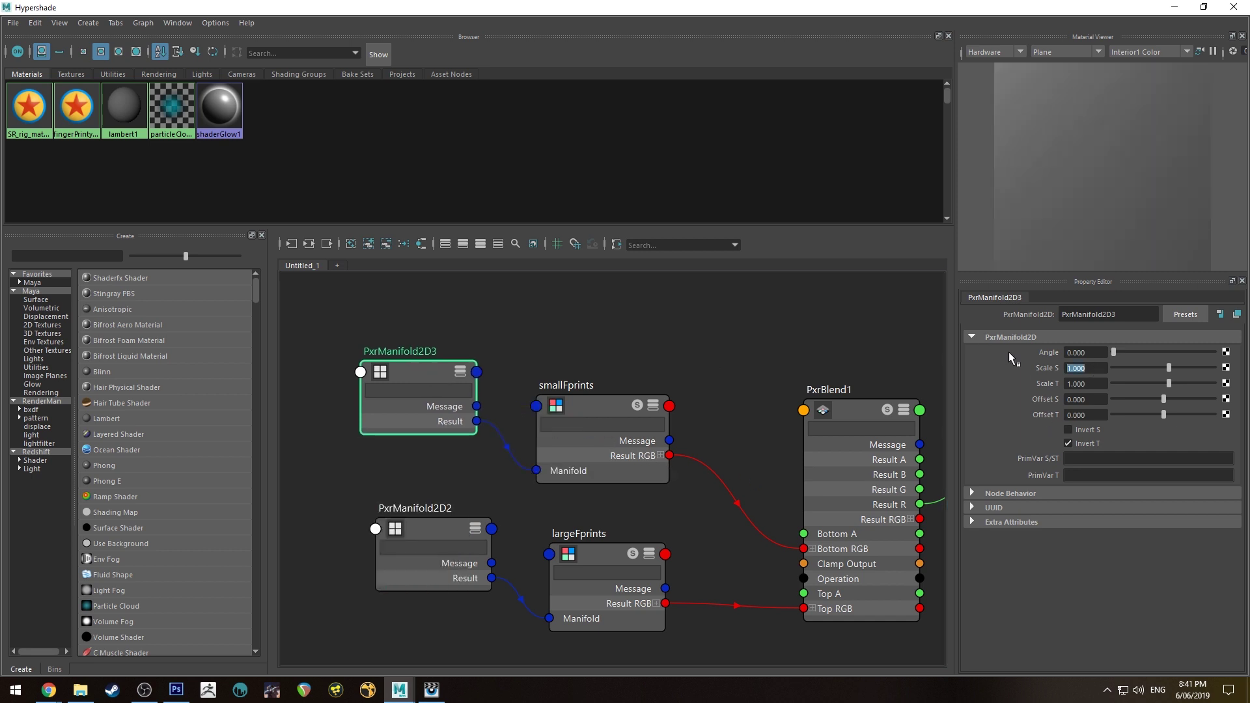
pyautogui.write('2')
pyautogui.press('Tab')
pyautogui.write('2')
pyautogui.press('Return')
pyautogui.moveTo(998, 8); pyautogui.dragTo(0, 202)
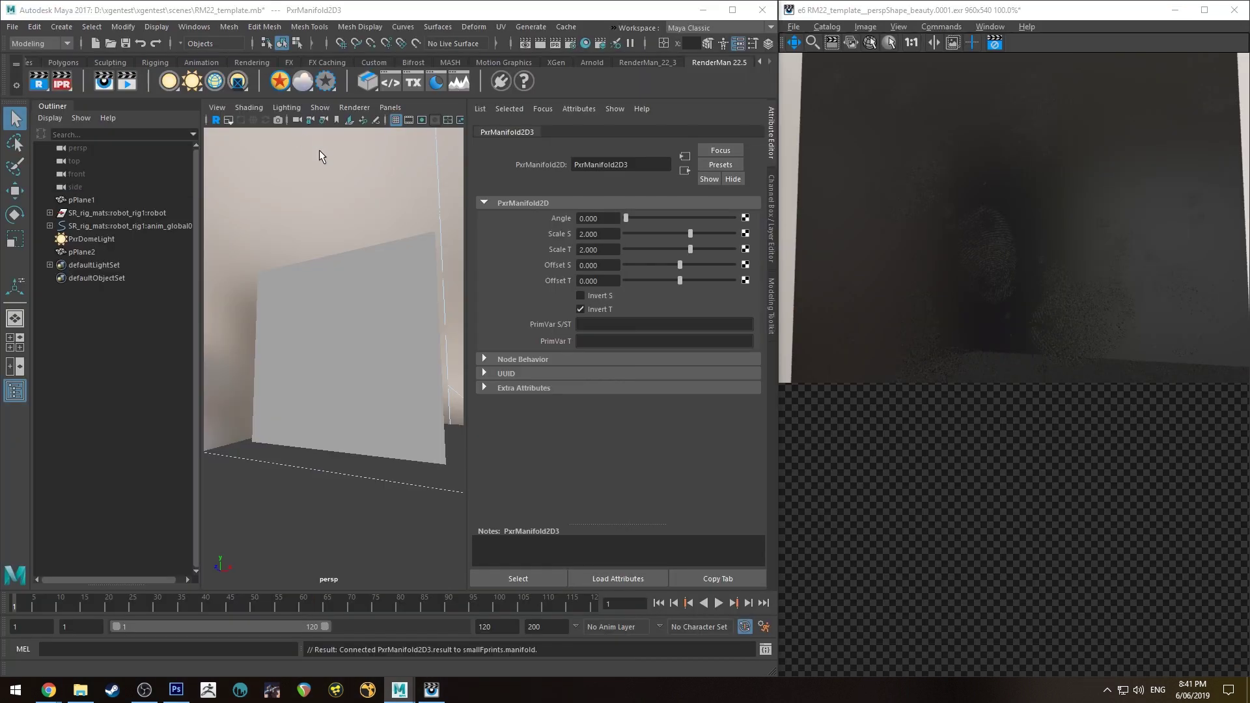
# Run an IPR render of the plane and compare it with the previous catalog render to judge the fingerprint scale
pyautogui.click(62, 81)
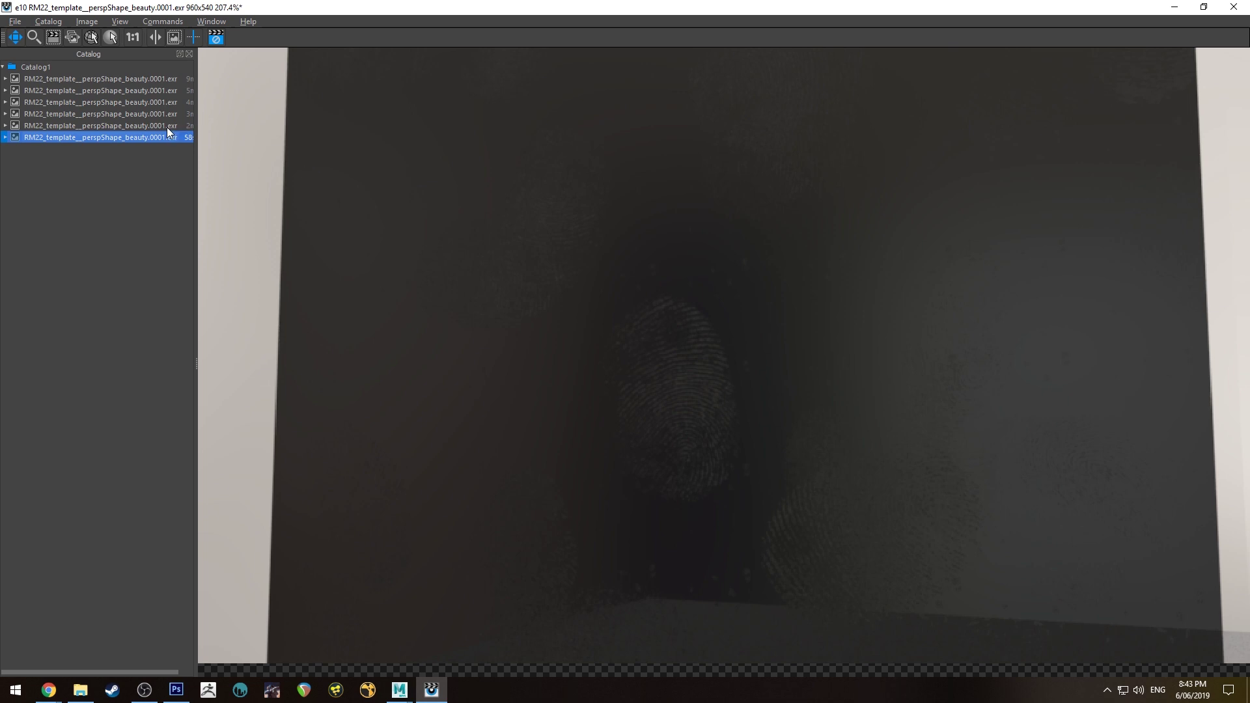
pyautogui.click(166, 124)
pyautogui.click(166, 133)
pyautogui.click(166, 128)
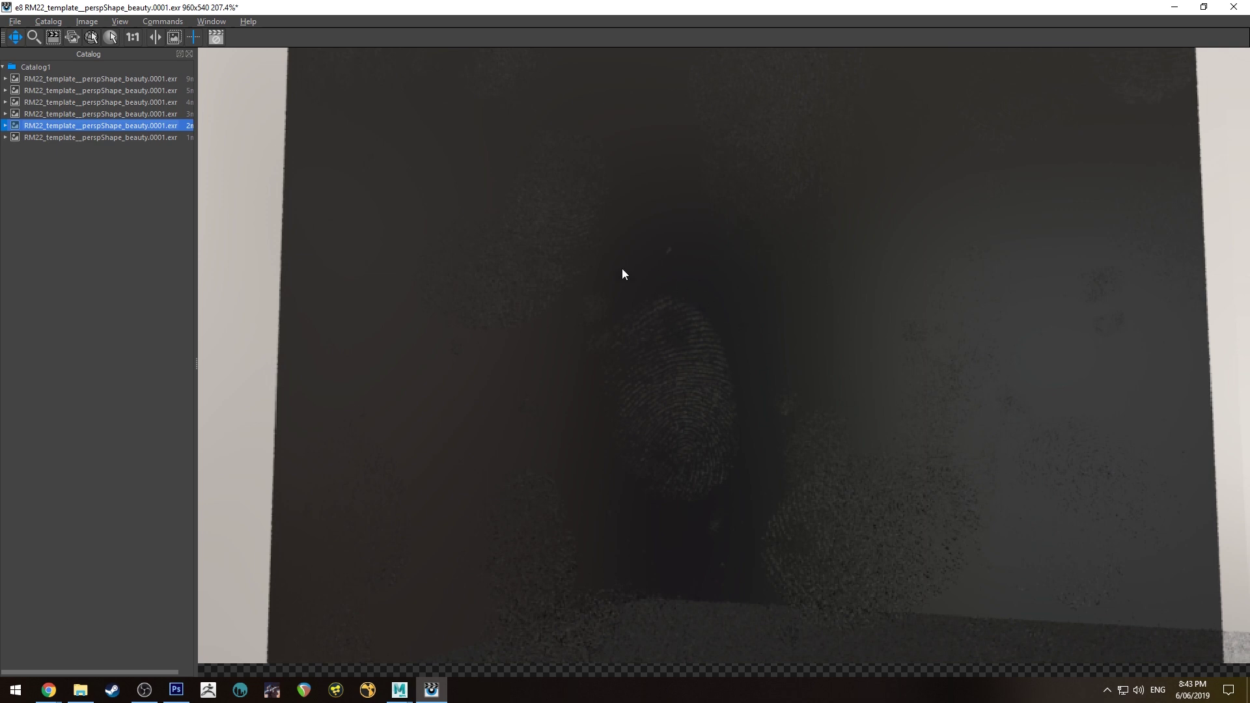
pyautogui.click(119, 137)
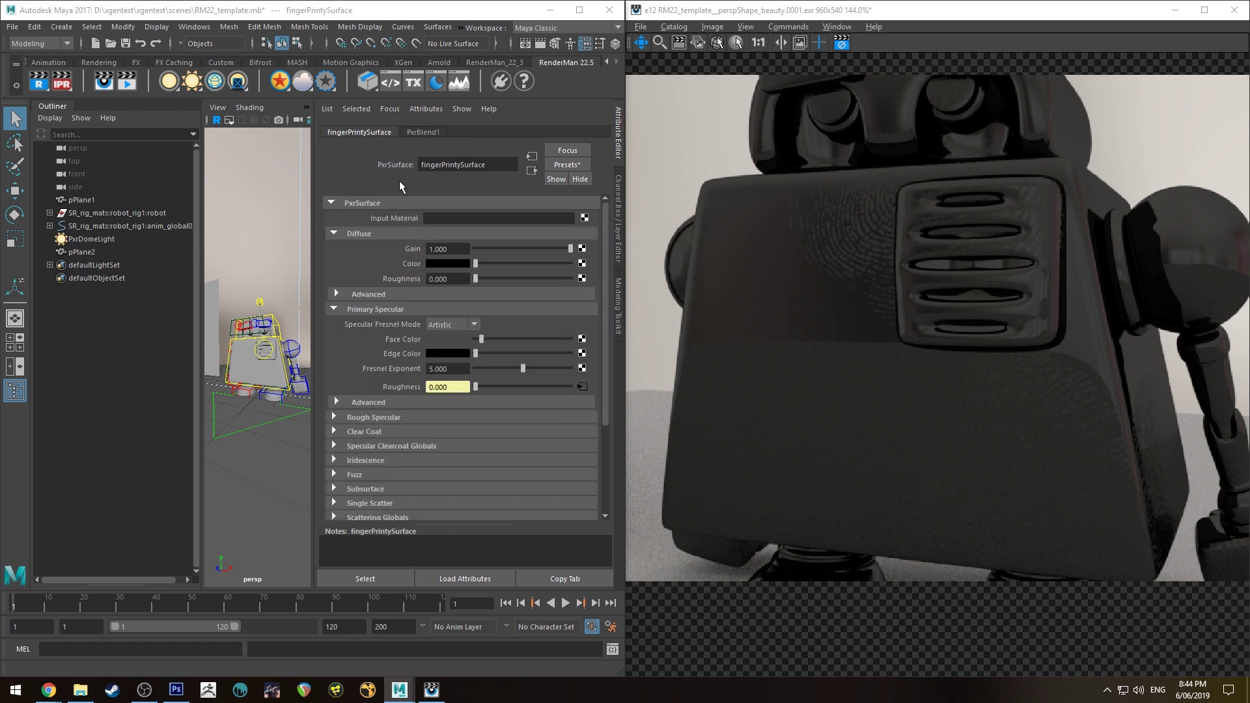
# Set the Diffuse Color of the fingerPrintySurface material to red
pyautogui.click(340, 133)
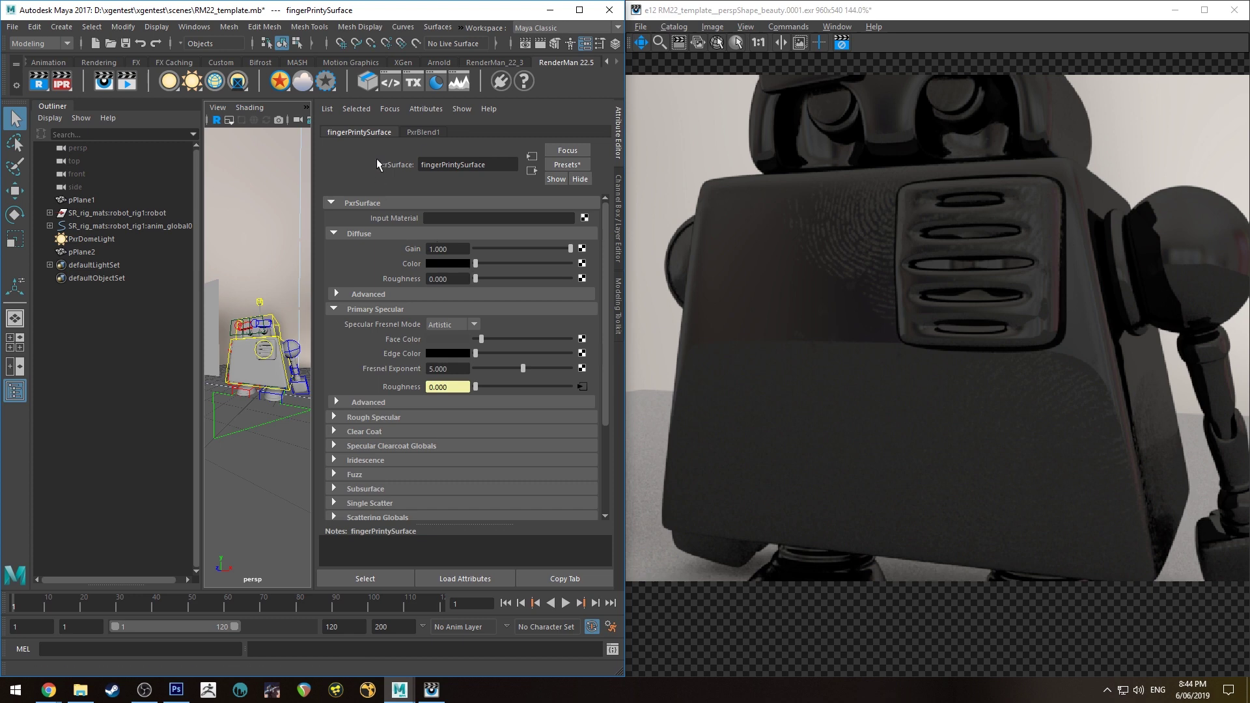
pyautogui.click(459, 262)
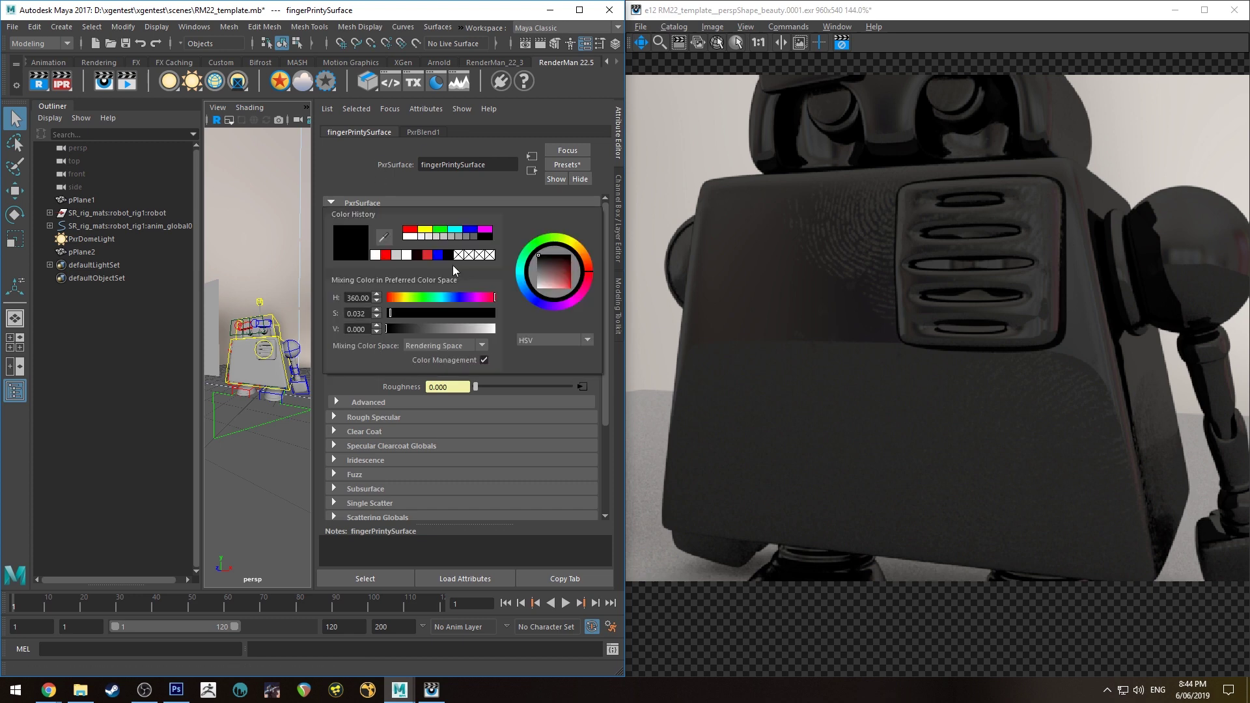
pyautogui.click(386, 256)
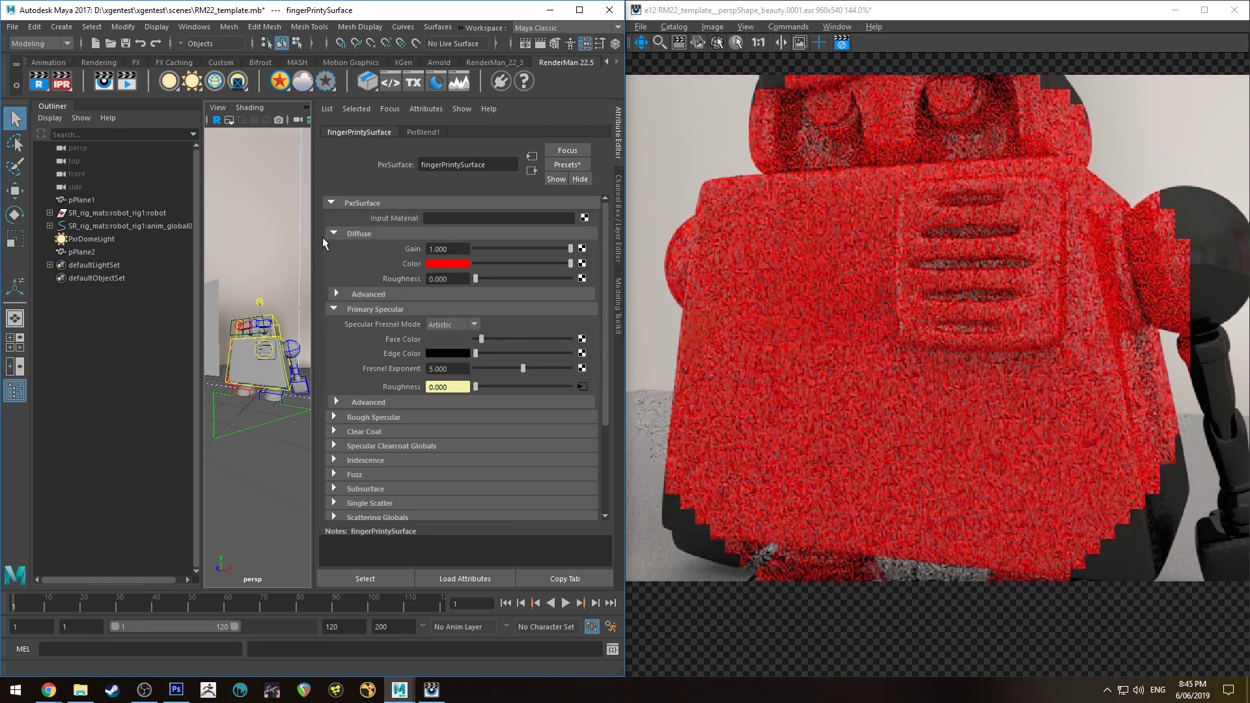
# Inspect the fingerprints on the robot's chest and side in the live render, and stop the render
pyautogui.click(1002, 272)
pyautogui.scroll(1, 1002, 272)
pyautogui.scroll(-1, 914, 327)
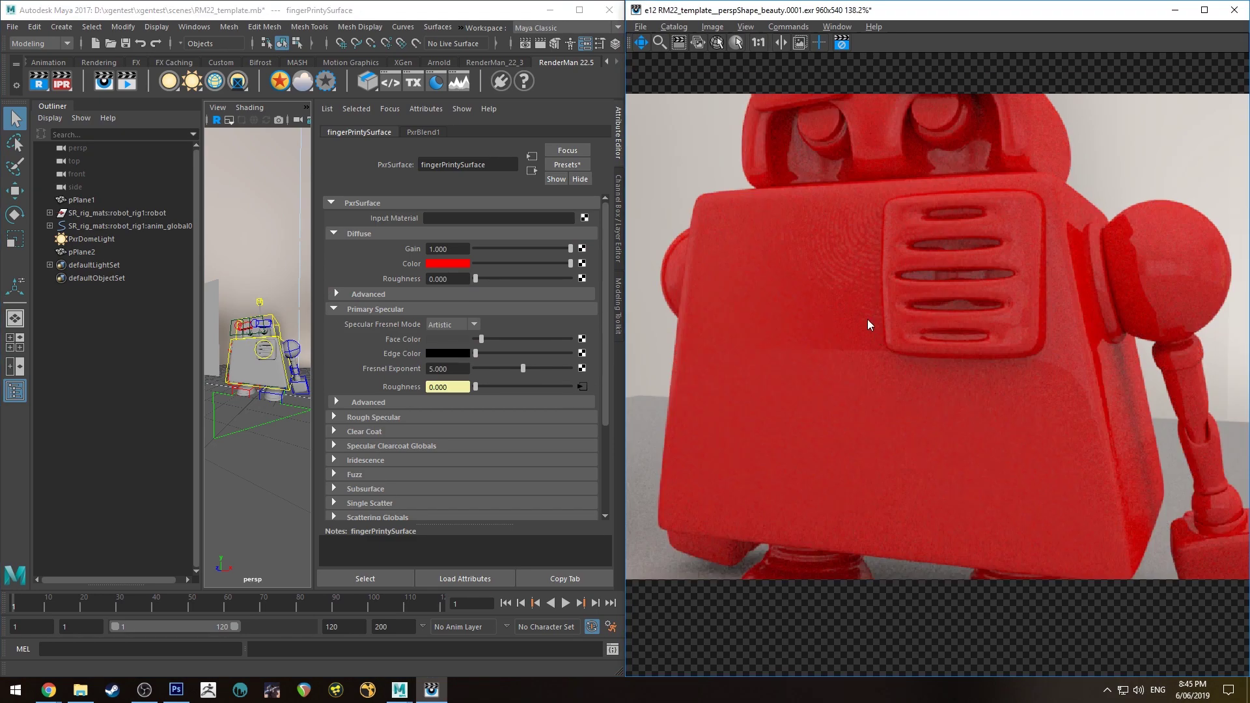
pyautogui.scroll(3, 870, 224)
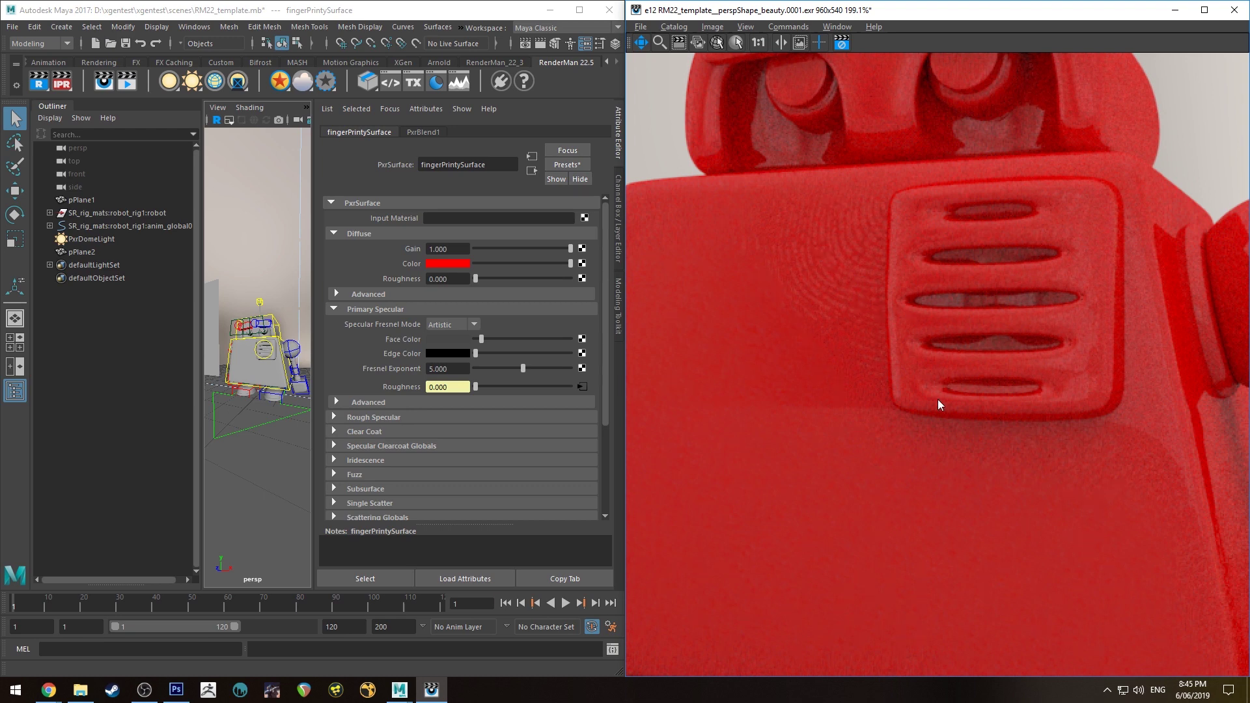
pyautogui.scroll(-3, 946, 408)
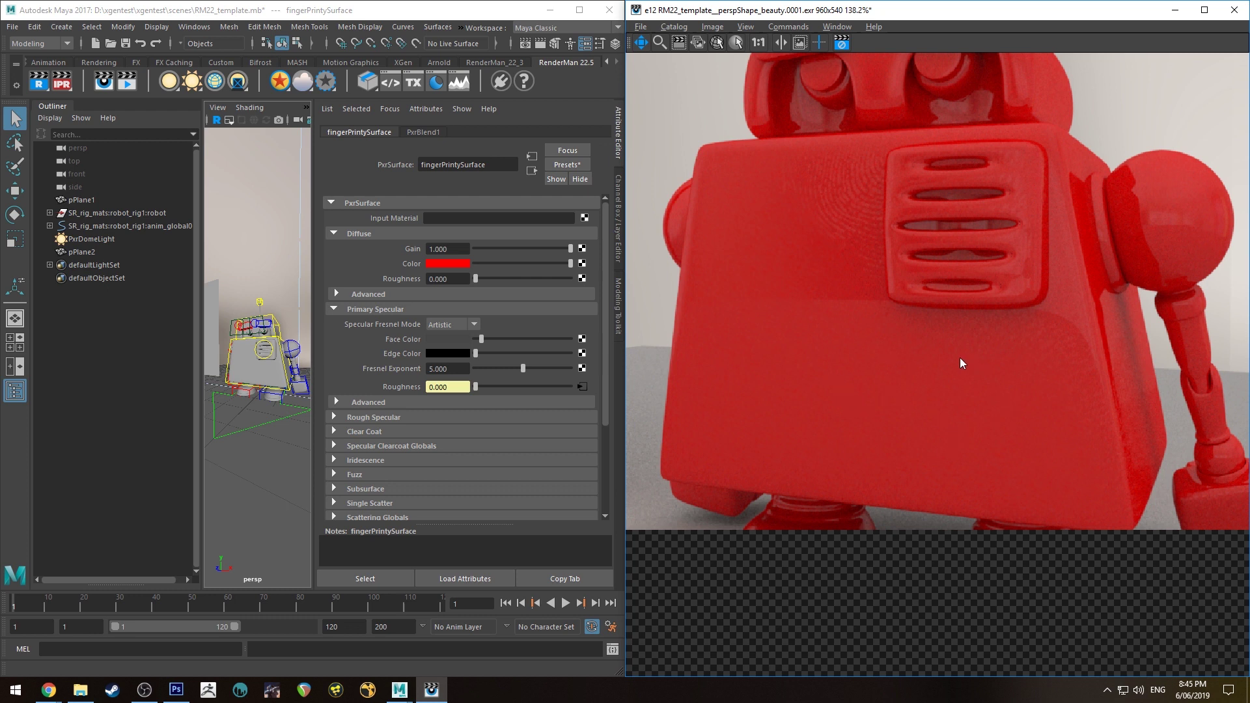
pyautogui.scroll(1, 1029, 453)
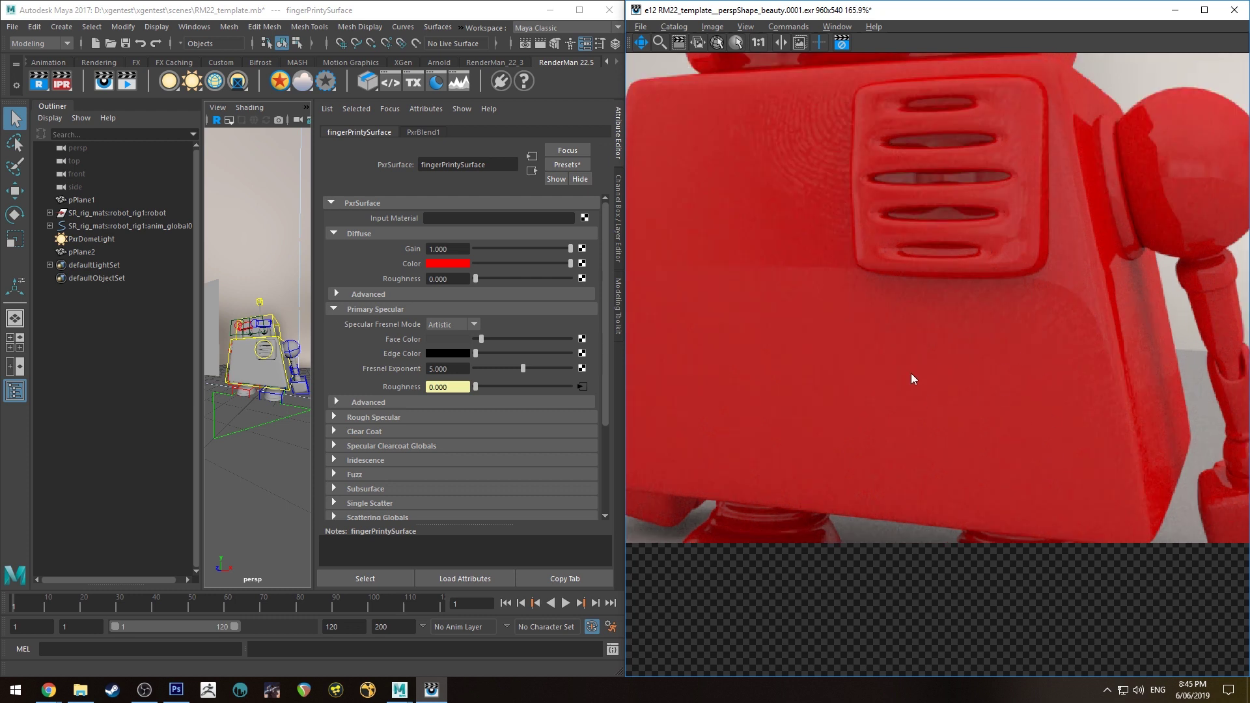
pyautogui.click(255, 321)
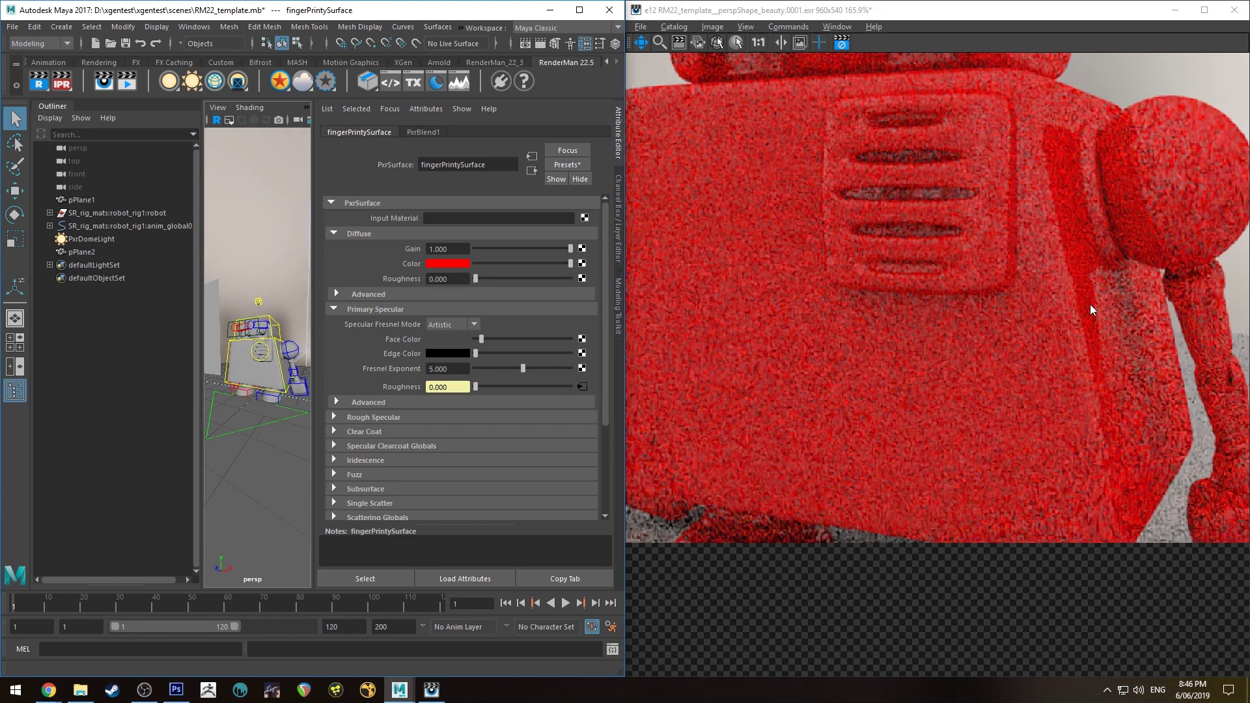
pyautogui.keyDown('alt'); pyautogui.moveTo(1092, 307); pyautogui.dragTo(1001, 301, button='middle'); pyautogui.keyUp('alt')
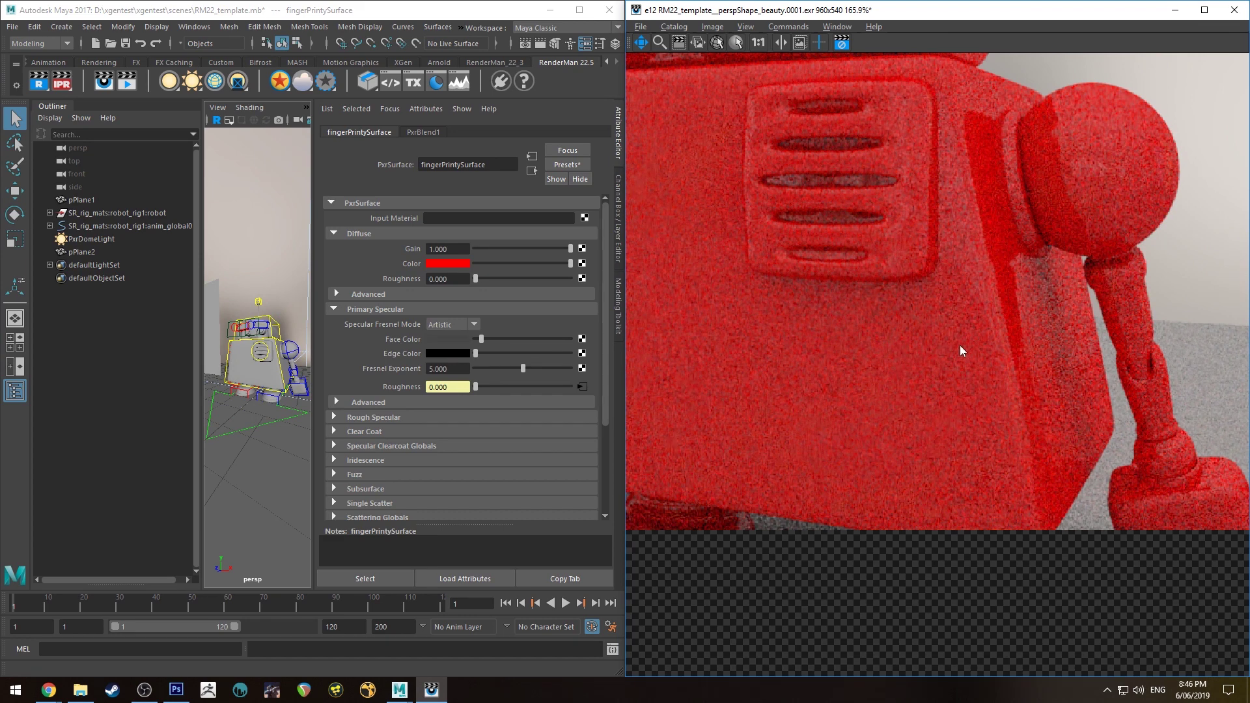
pyautogui.click(841, 42)
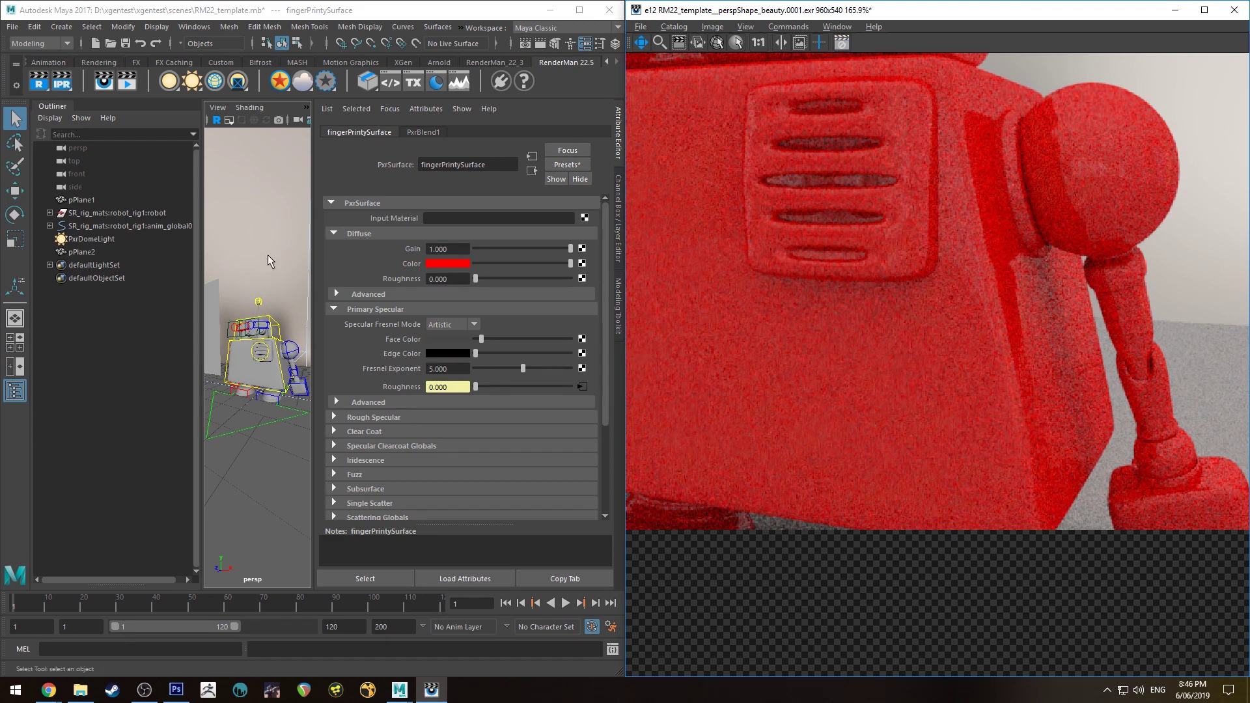
# Orbit the perspective view to face the robot from the front, and stop the interactive render
pyautogui.click(579, 10)
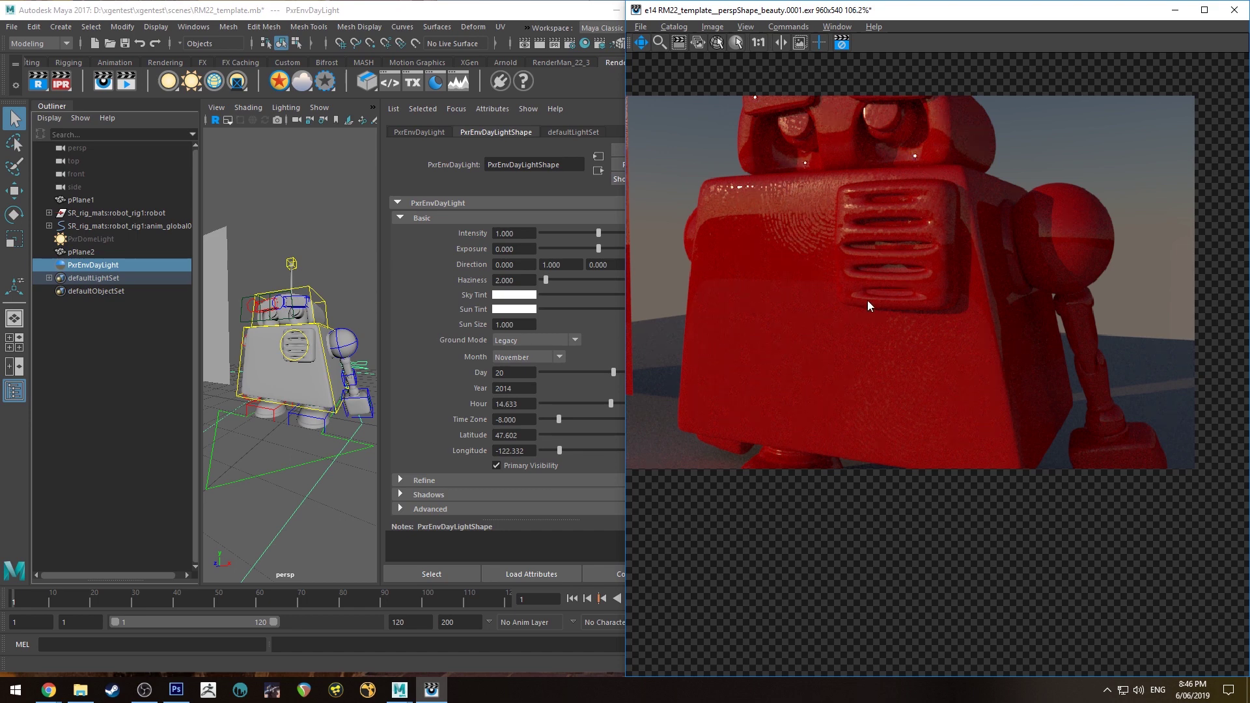
pyautogui.keyDown('alt'); pyautogui.moveTo(345, 251); pyautogui.dragTo(276, 219); pyautogui.keyUp('alt')
pyautogui.keyDown('alt'); pyautogui.moveTo(256, 215); pyautogui.dragTo(271, 251, button='right'); pyautogui.keyUp('alt')
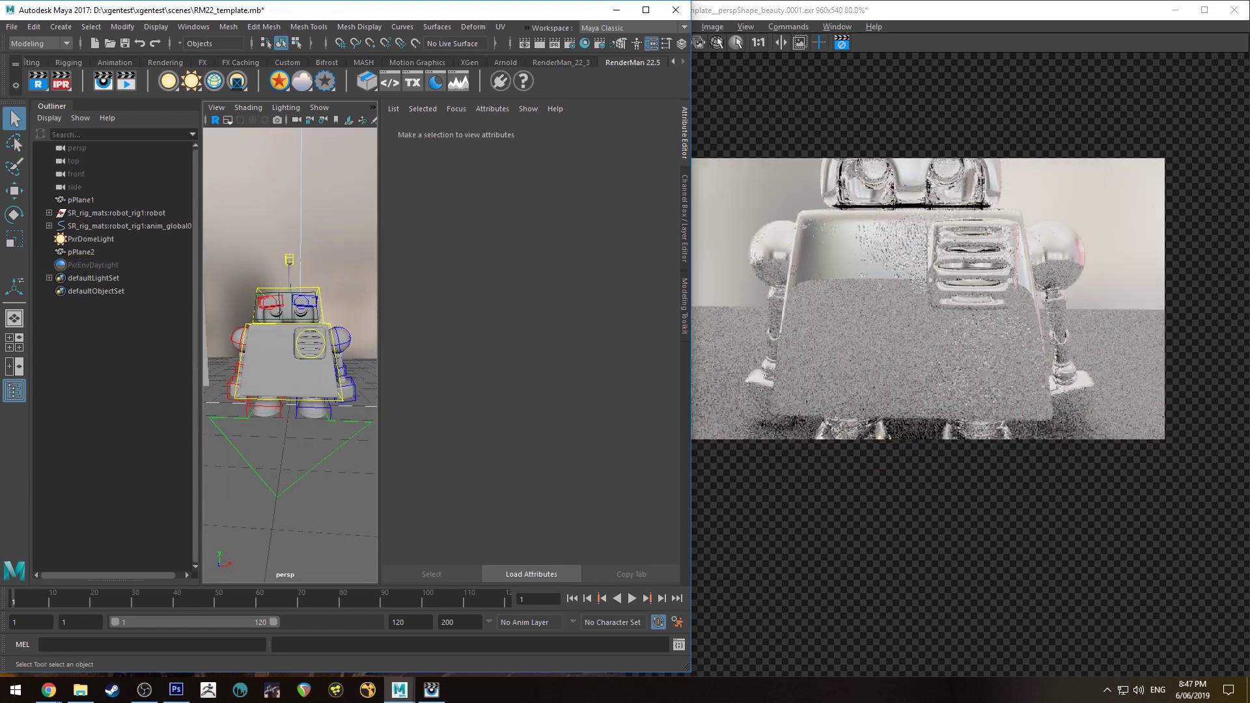
pyautogui.click(888, 201)
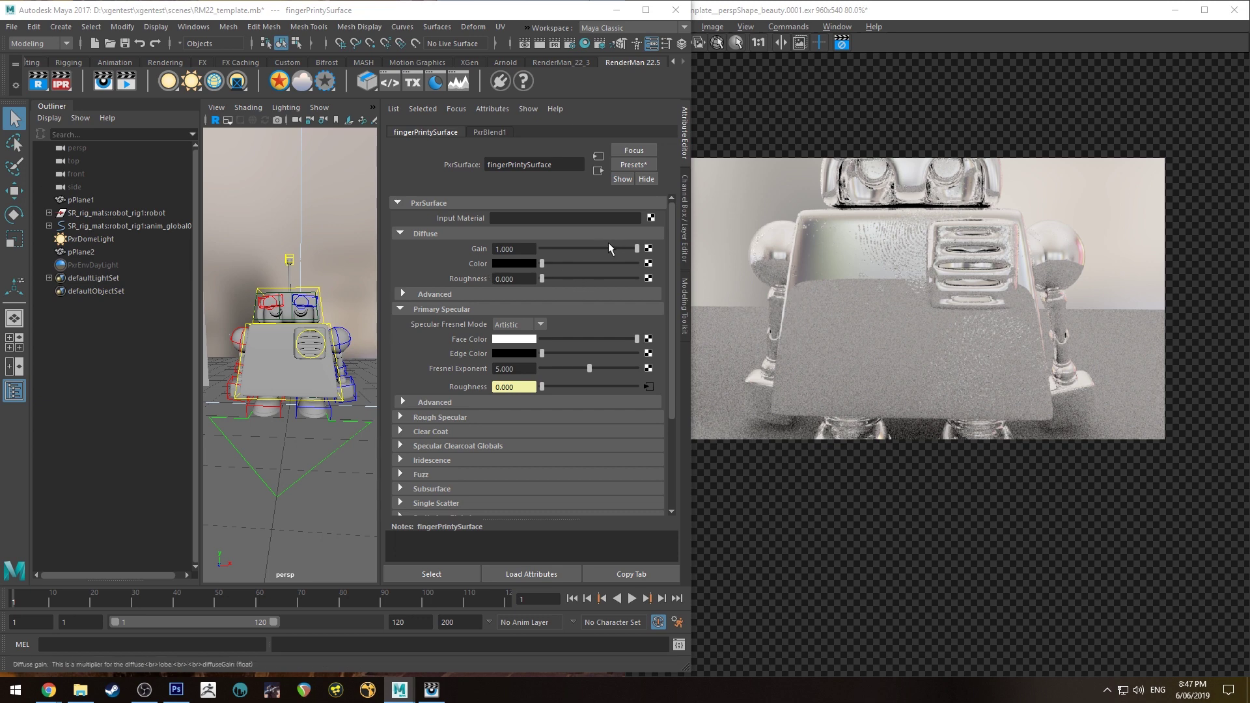
pyautogui.click(844, 46)
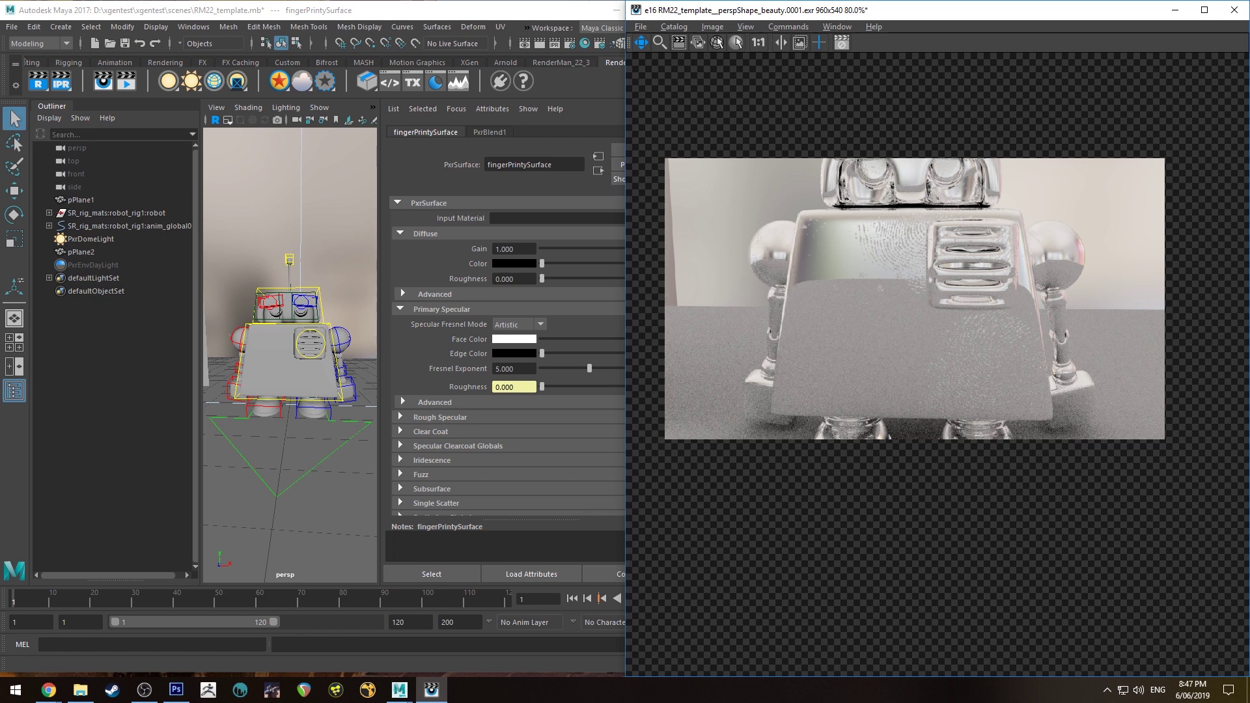
# Graph the fingerPrintySurface network in the Hypershade and move its manifold, texture and blend nodes away from the surface node
pyautogui.moveTo(0, 117); pyautogui.dragTo(0, 10)
pyautogui.moveTo(0, 163); pyautogui.dragTo(892, 1)
pyautogui.press('a')
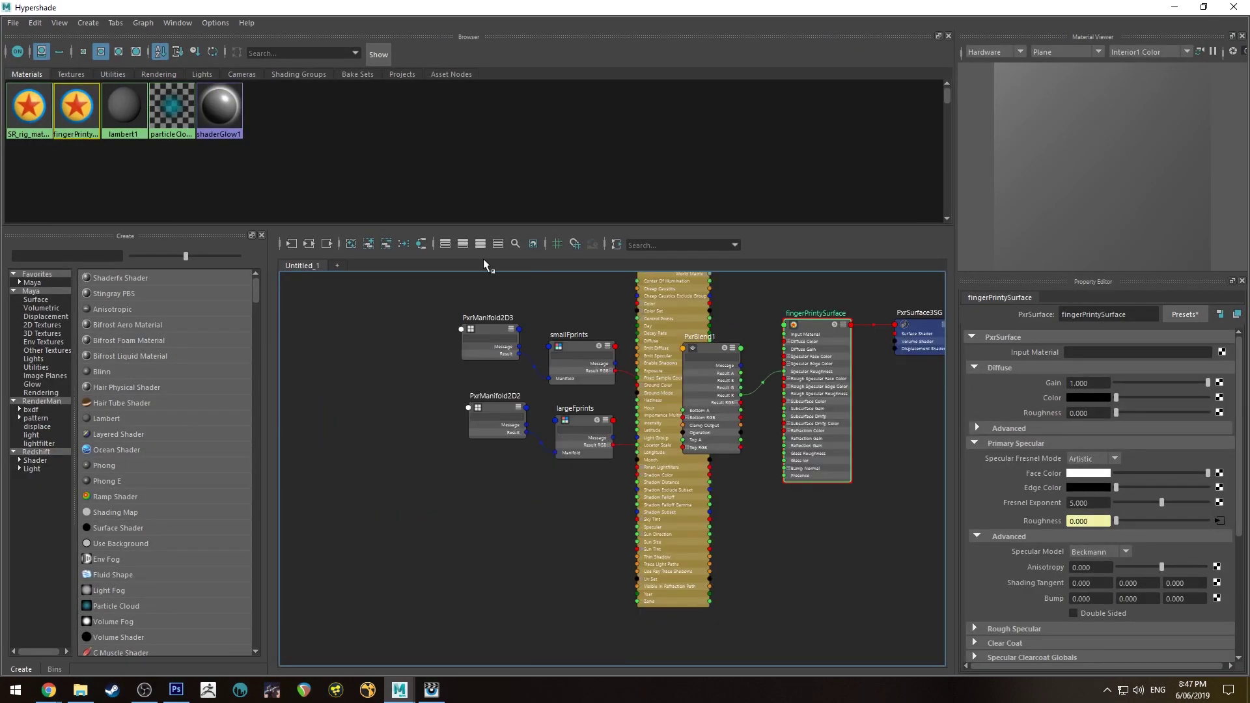
pyautogui.click(310, 245)
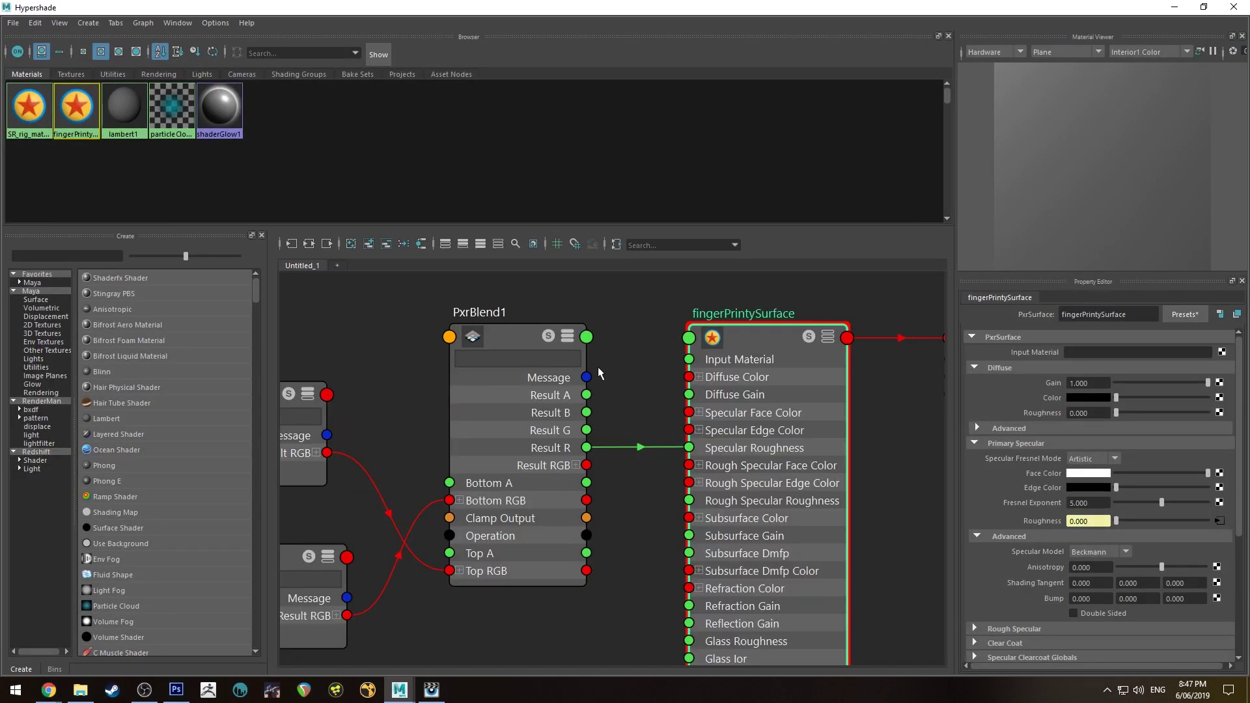
pyautogui.moveTo(369, 304); pyautogui.dragTo(566, 474)
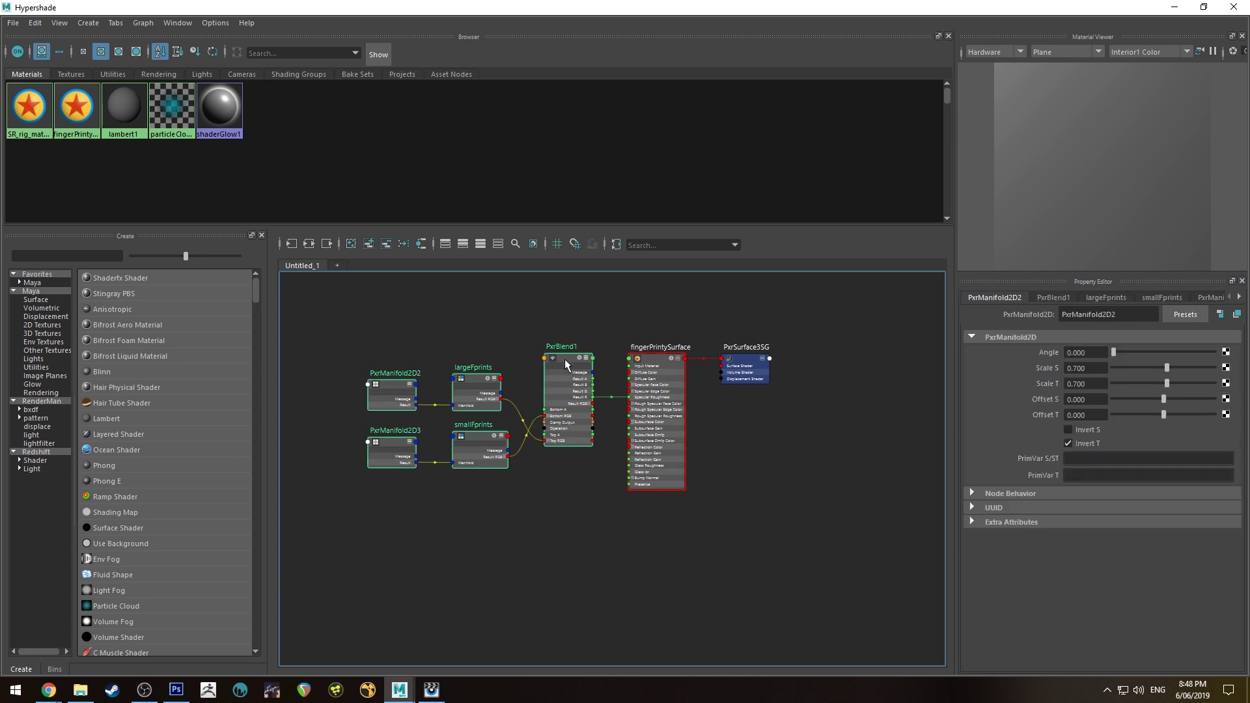
pyautogui.moveTo(564, 358); pyautogui.dragTo(466, 351)
# Create a PxrThreshold node and connect the Result RGB of PxrBlend1 to its Input RGB
pyautogui.scroll(2, 526, 341)
pyautogui.press('Tab')
pyautogui.write('thre')
pyautogui.press('Return')
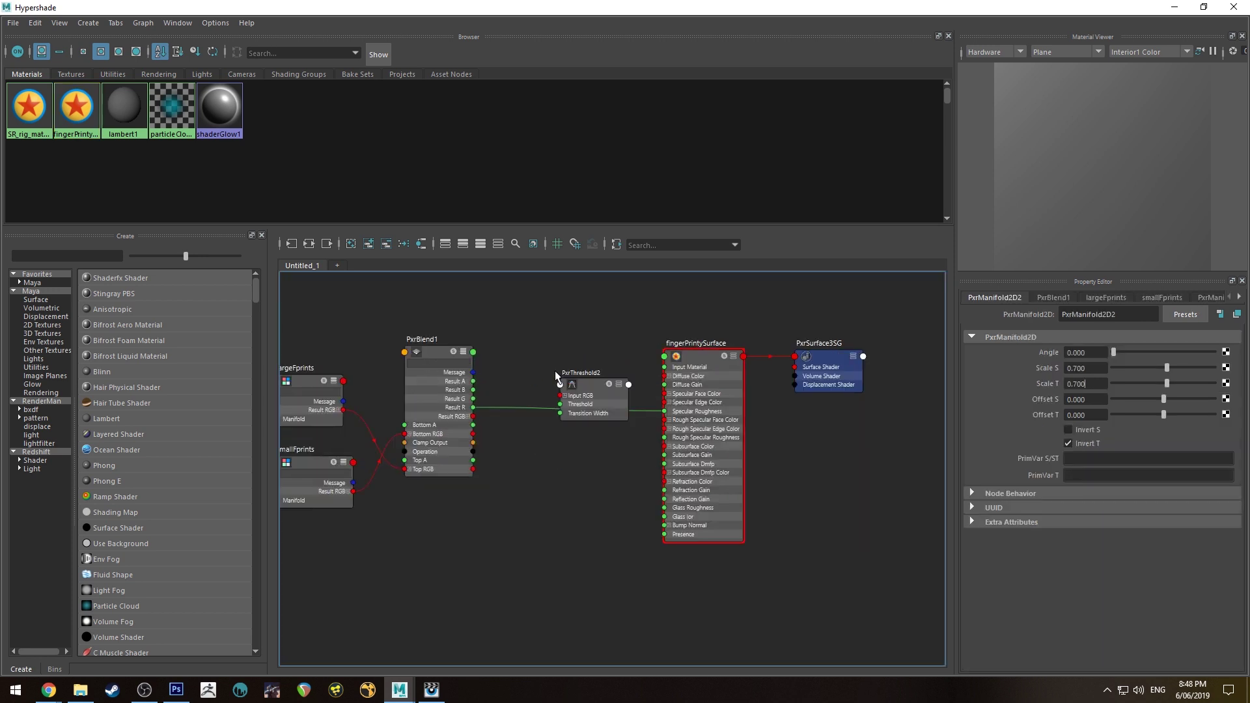
pyautogui.scroll(3, 556, 373)
pyautogui.moveTo(388, 454); pyautogui.dragTo(565, 410)
# Connect the threshold node's Result R to Specular Roughness on fingerPrintySurface, tidy the node's placement and minimize the Hypershade
pyautogui.moveTo(673, 432); pyautogui.dragTo(593, 506)
pyautogui.press('3')
pyautogui.moveTo(623, 558); pyautogui.dragTo(773, 442)
pyautogui.moveTo(566, 464); pyautogui.dragTo(586, 348)
pyautogui.click(1175, 6)
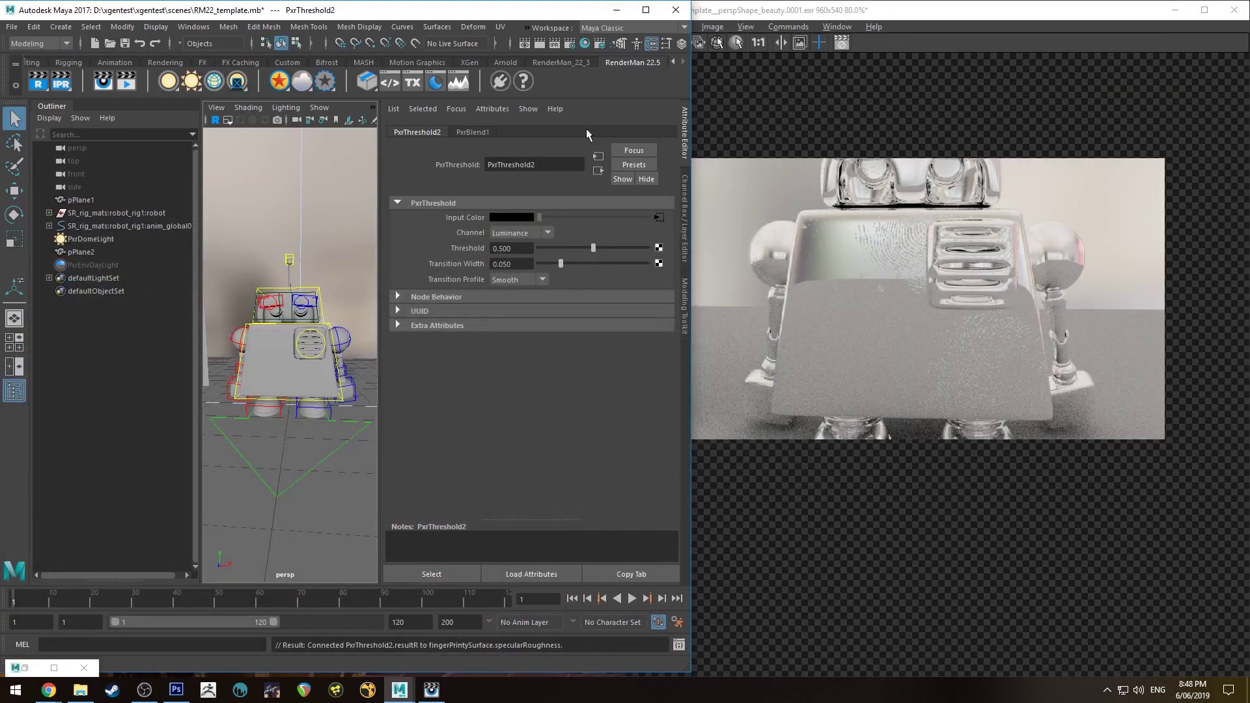
# Run an IPR render with the threshold in place and compare it with the previous catalog render
pyautogui.click(61, 81)
pyautogui.scroll(1, 898, 242)
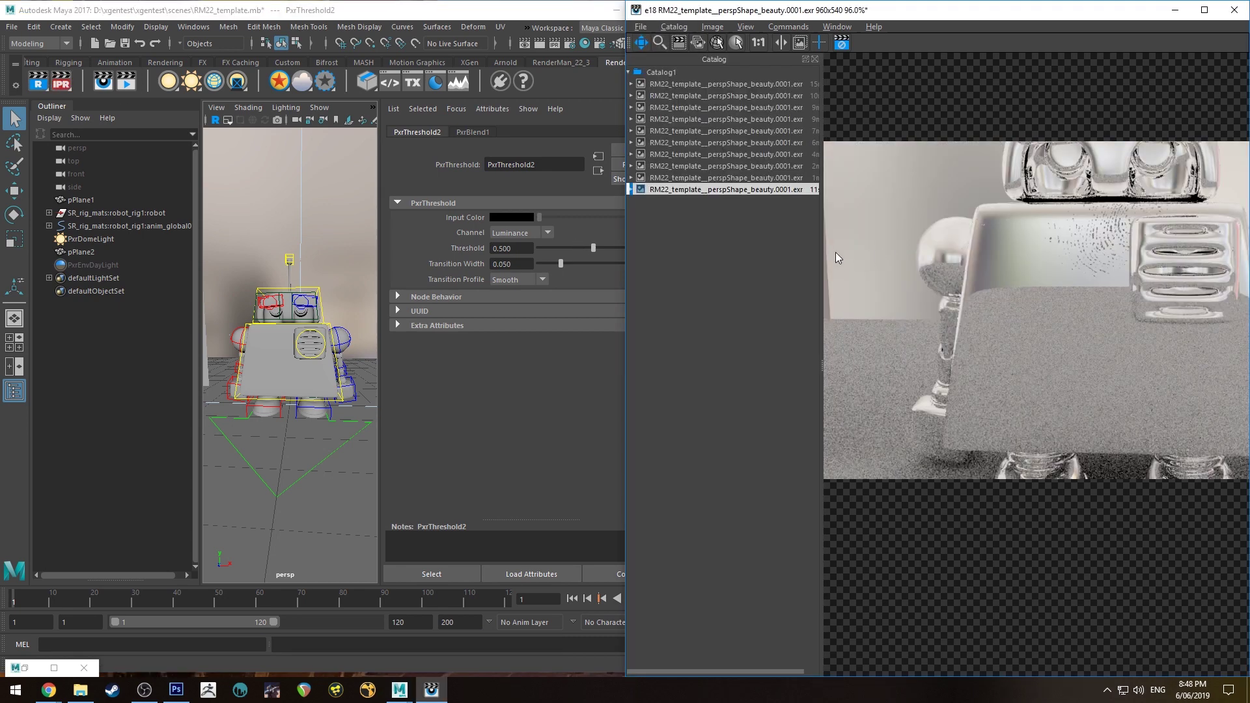
pyautogui.click(764, 178)
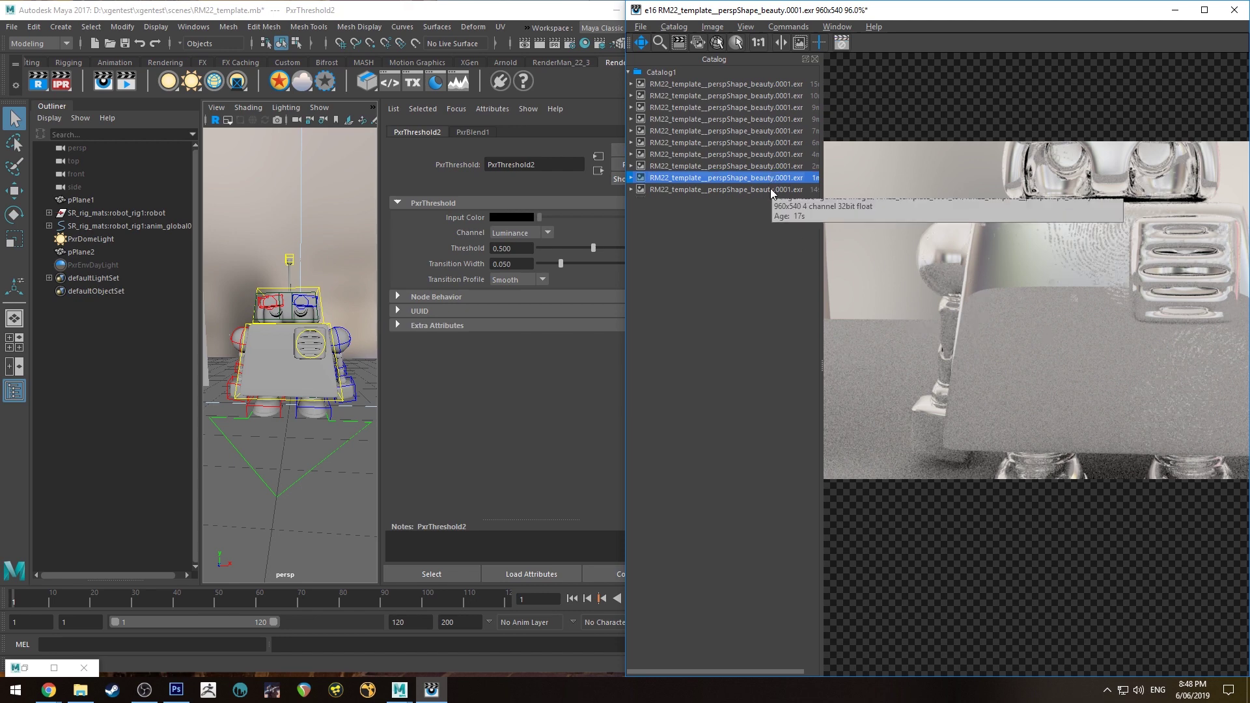
pyautogui.moveTo(1074, 255); pyautogui.dragTo(1007, 252)
pyautogui.click(763, 190)
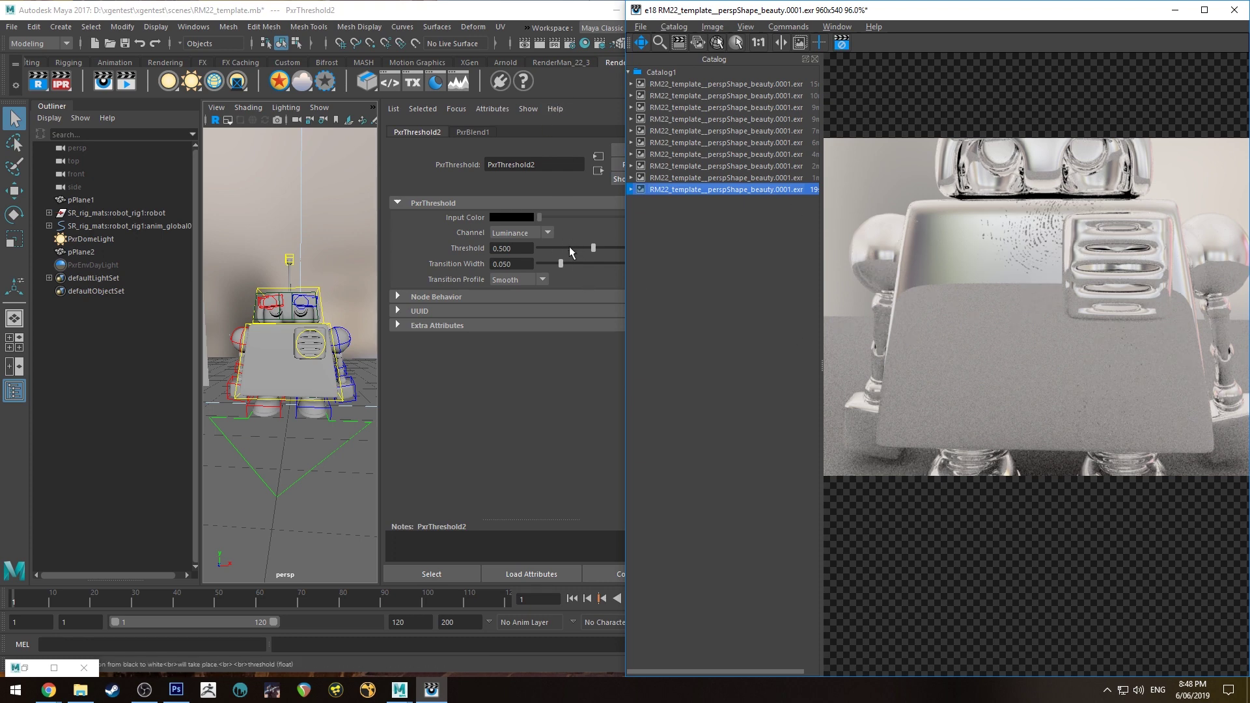
# Set Threshold to 0.079 and Transition Width to 0.250 on the PxrThreshold node, and stop the interactive render
pyautogui.moveTo(569, 247); pyautogui.dragTo(548, 251)
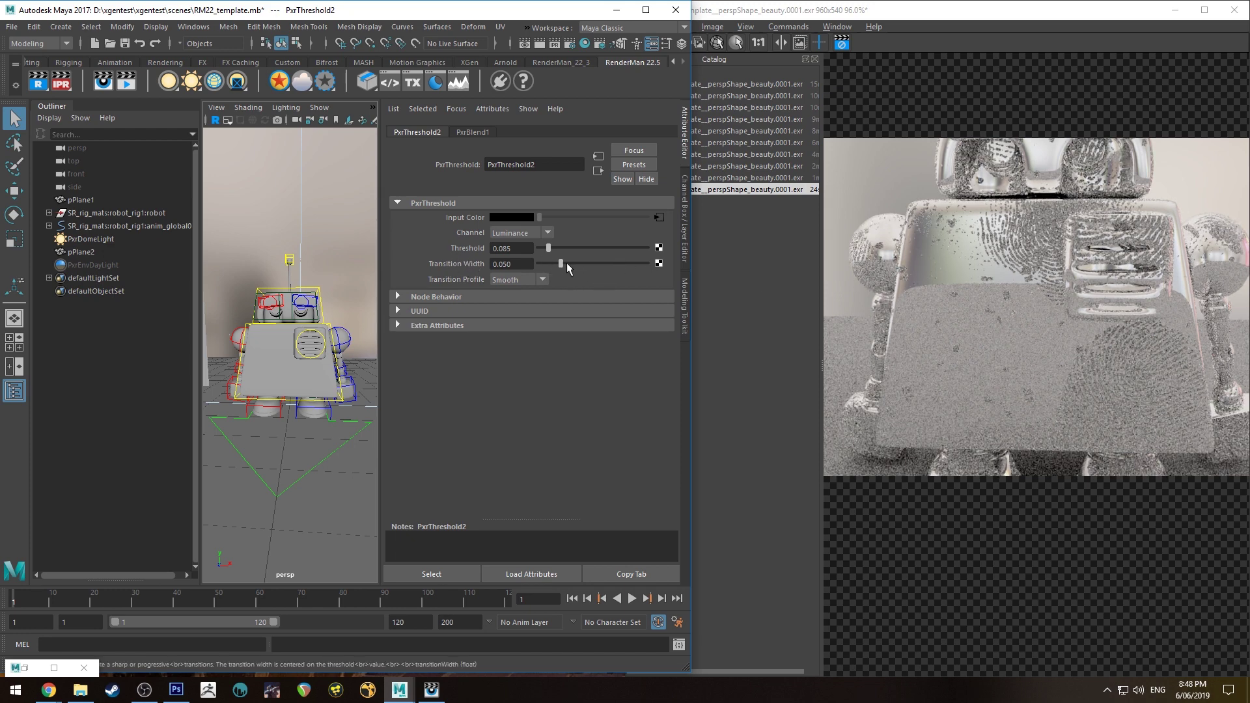
pyautogui.moveTo(566, 263); pyautogui.dragTo(681, 265)
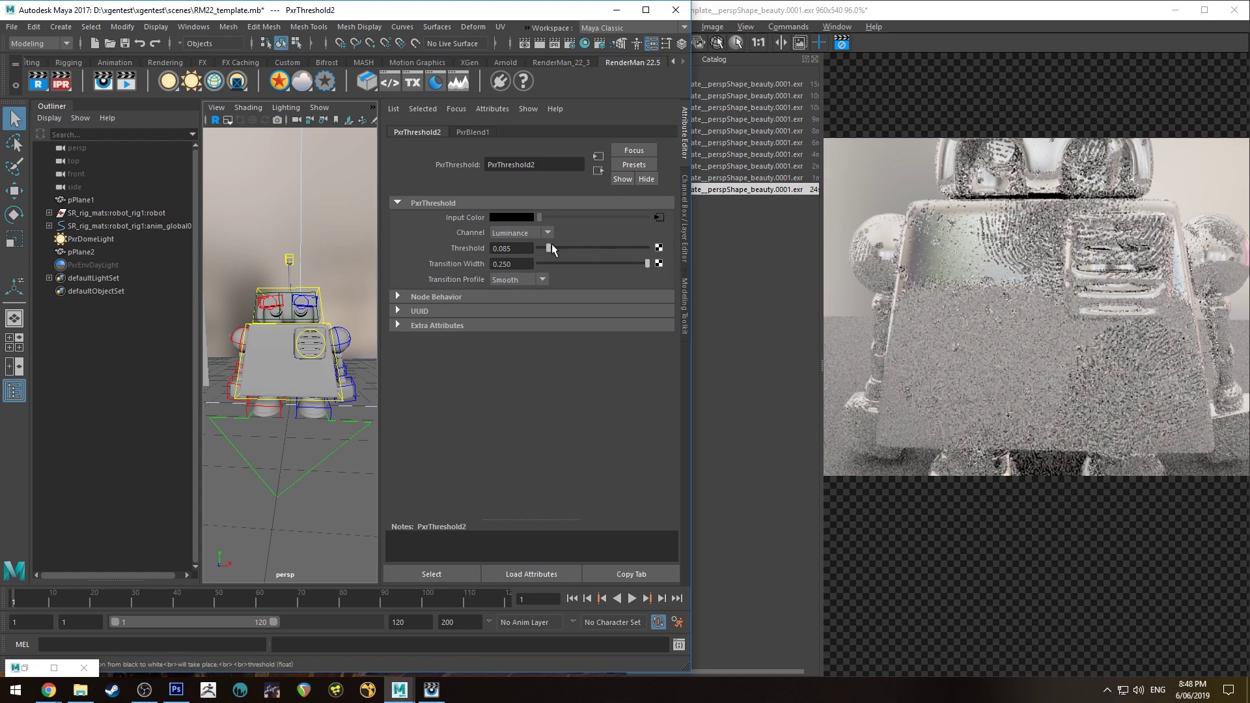
pyautogui.moveTo(552, 243)
pyautogui.mouseDown()
pyautogui.moveTo(543, 232)
pyautogui.moveTo(572, 247)
pyautogui.moveTo(549, 251)
pyautogui.mouseUp()
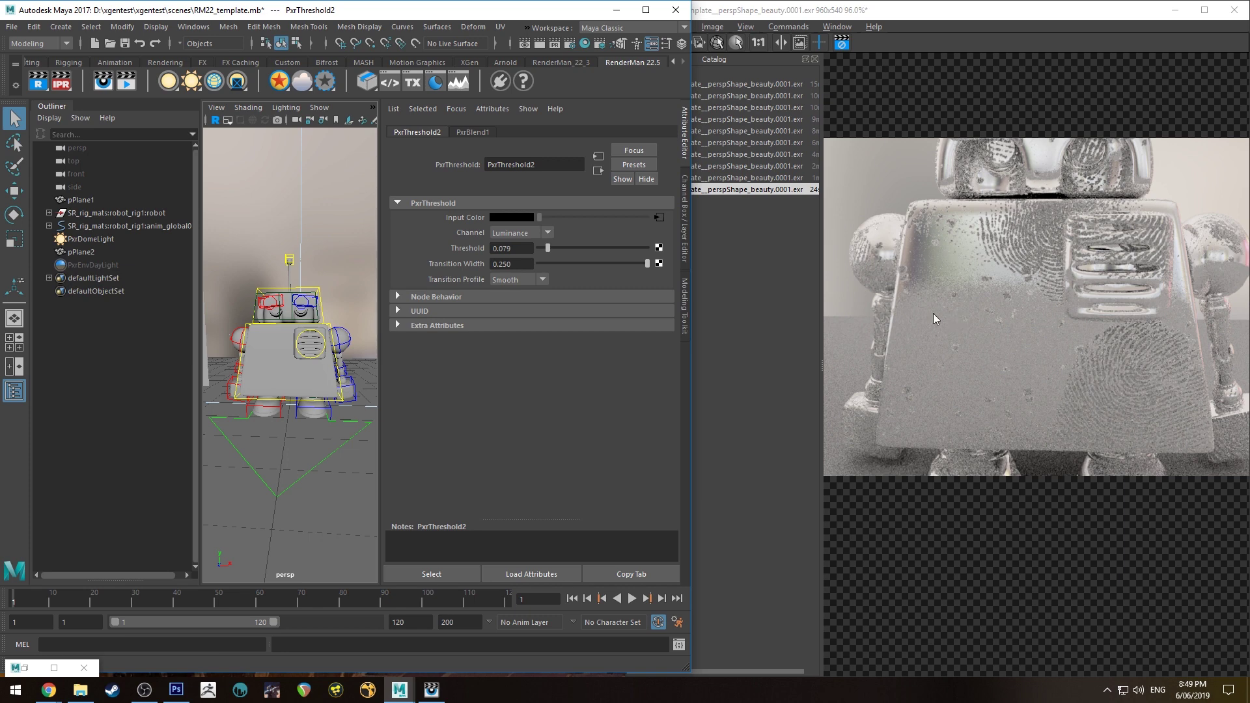
pyautogui.click(842, 45)
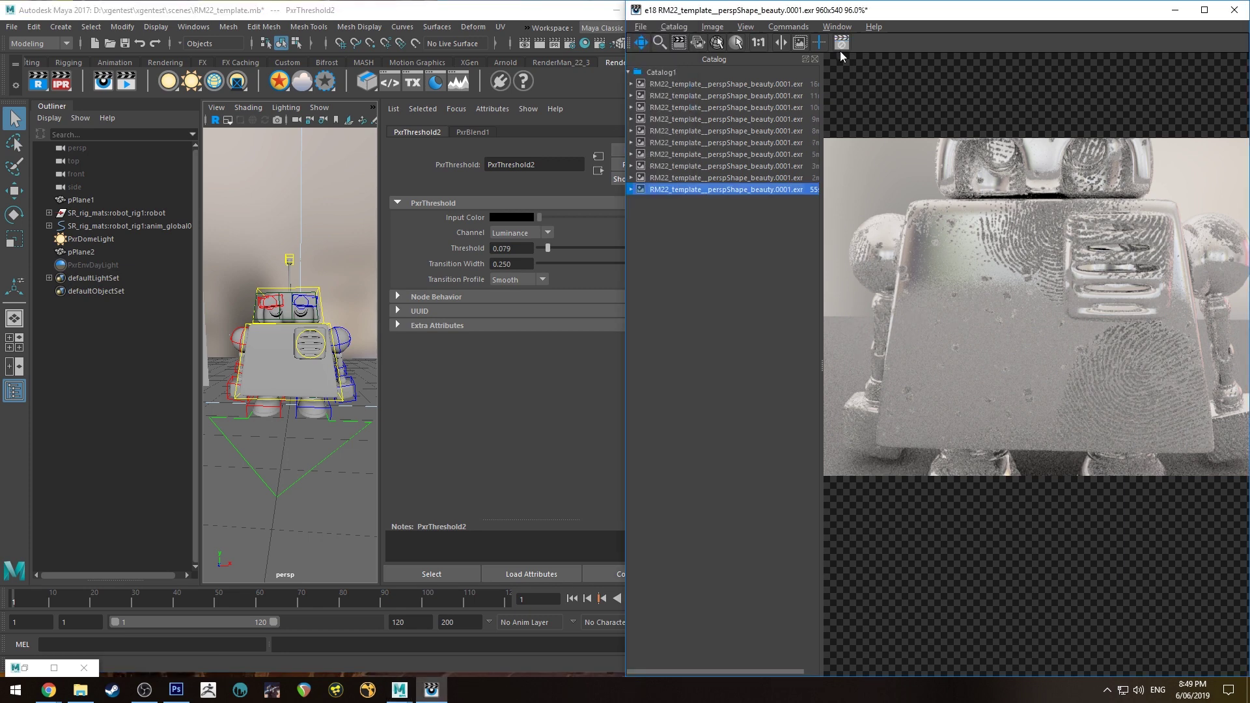
# Restore the Hypershade, review the primary specular settings of fingerPrintySurface, and move the threshold node to make room beside it
pyautogui.click(20, 669)
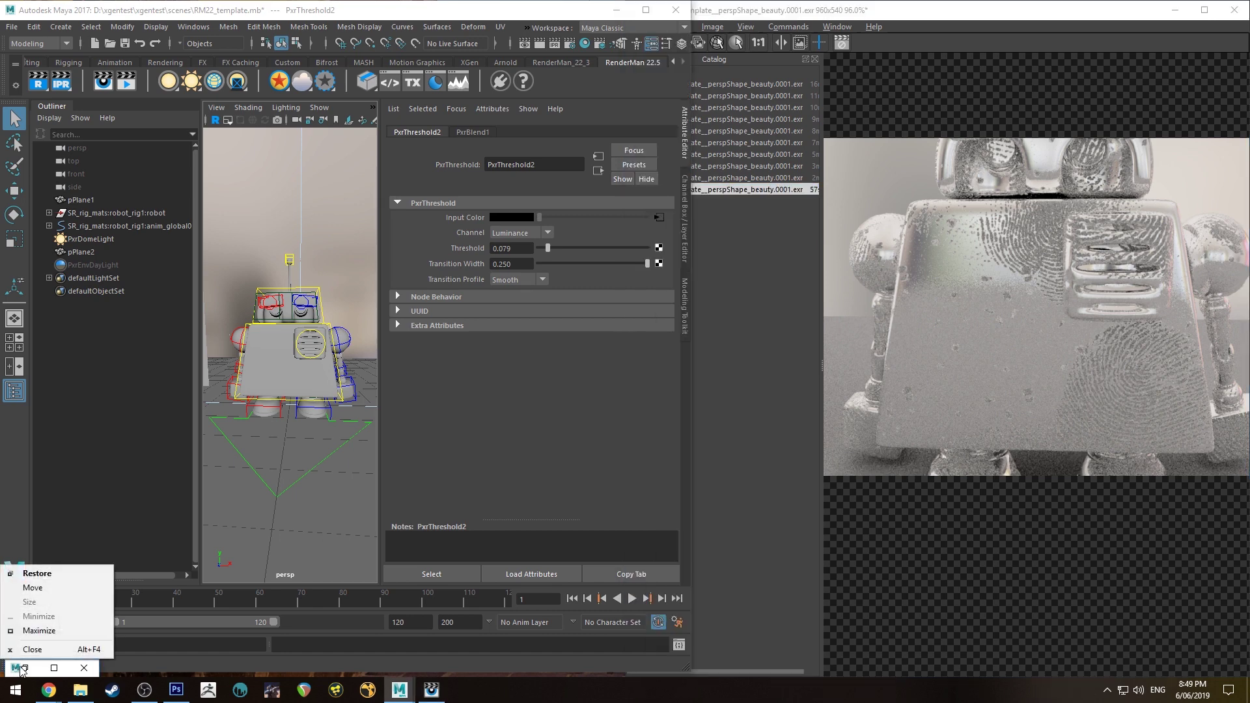
pyautogui.click(24, 669)
pyautogui.click(25, 669)
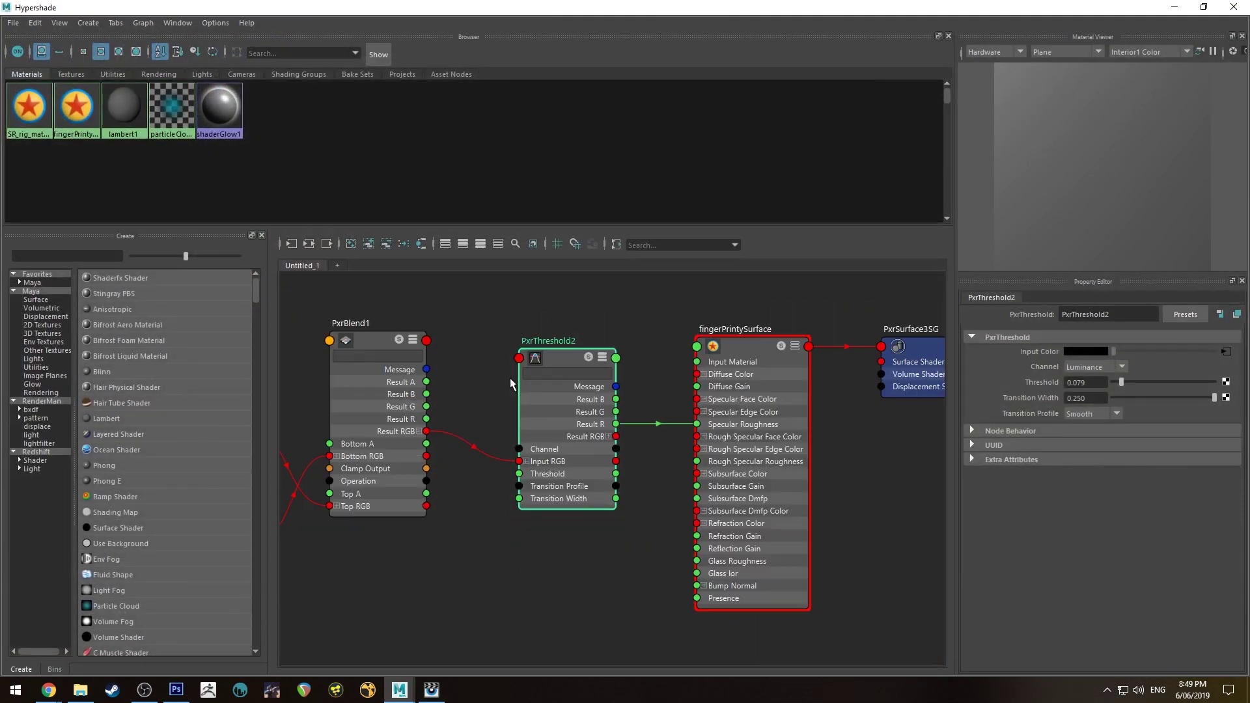
pyautogui.click(732, 343)
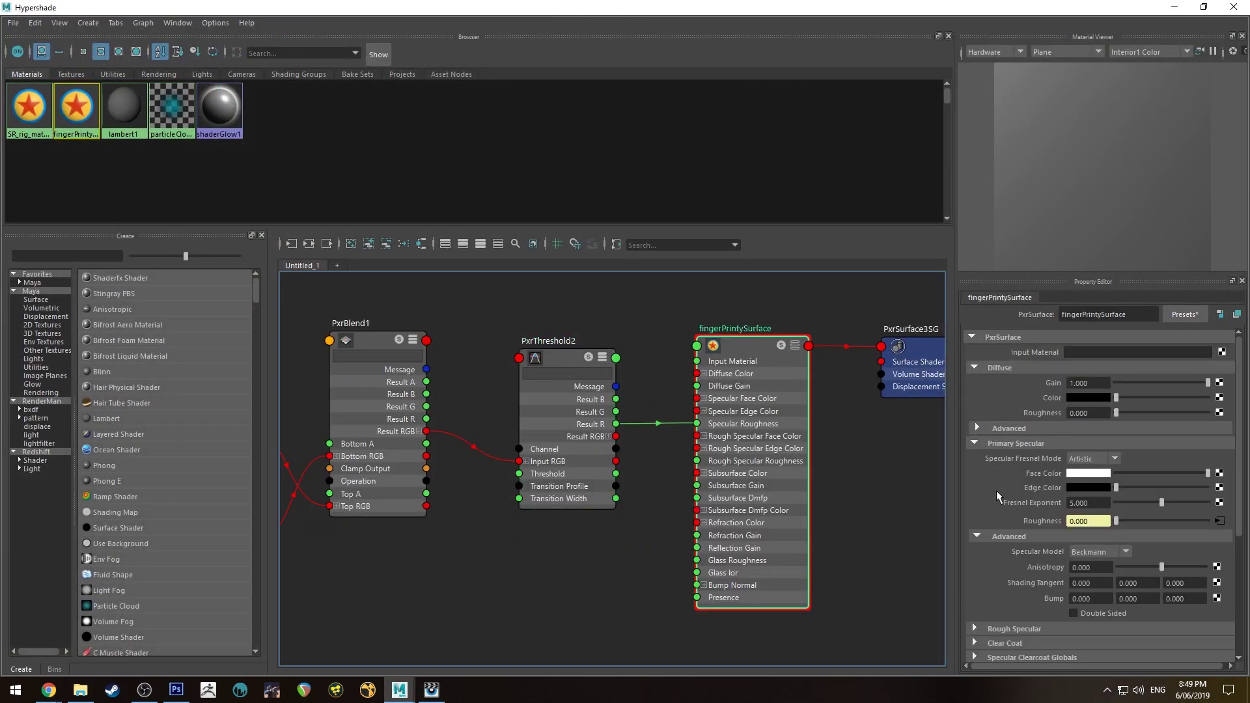
pyautogui.scroll(-2, 997, 489)
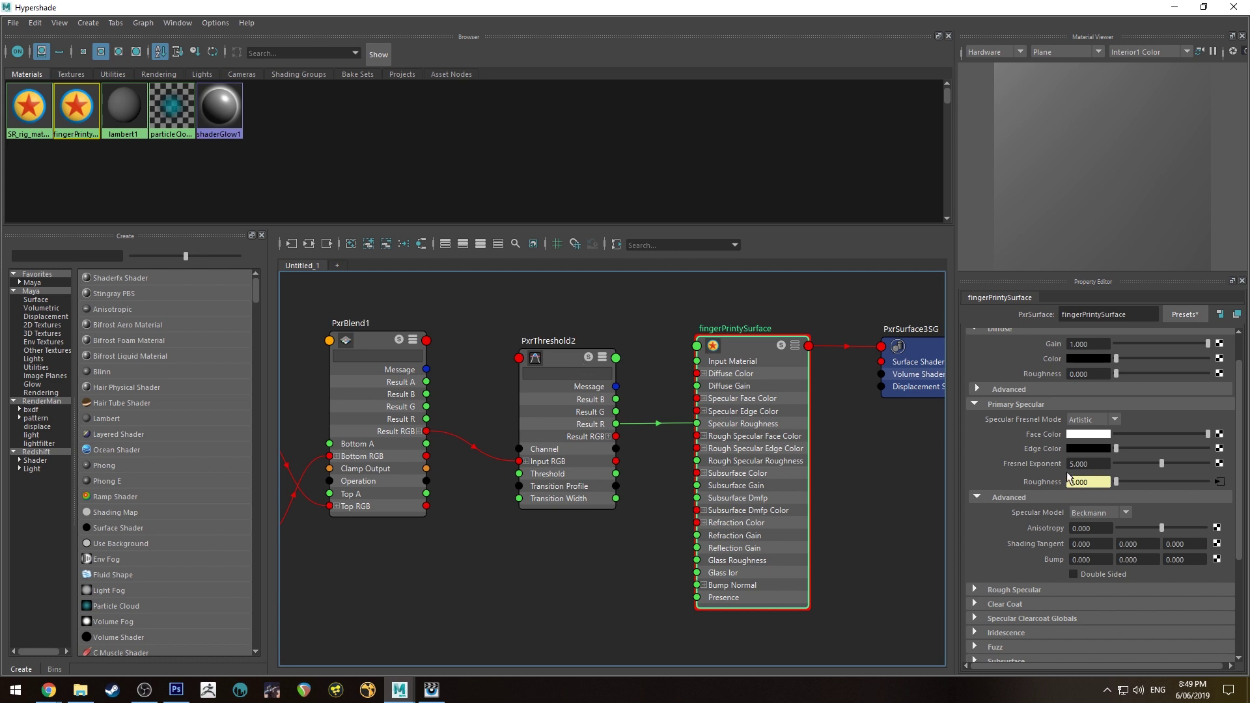
pyautogui.keyDown('alt'); pyautogui.moveTo(601, 323); pyautogui.dragTo(535, 313, button='middle'); pyautogui.keyUp('alt')
pyautogui.moveTo(497, 347); pyautogui.dragTo(444, 339)
# Create a second PxrBlend node between the threshold node and fingerPrintySurface
pyautogui.click(535, 336)
pyautogui.press('Tab')
pyautogui.write('p')
pyautogui.write('lend')
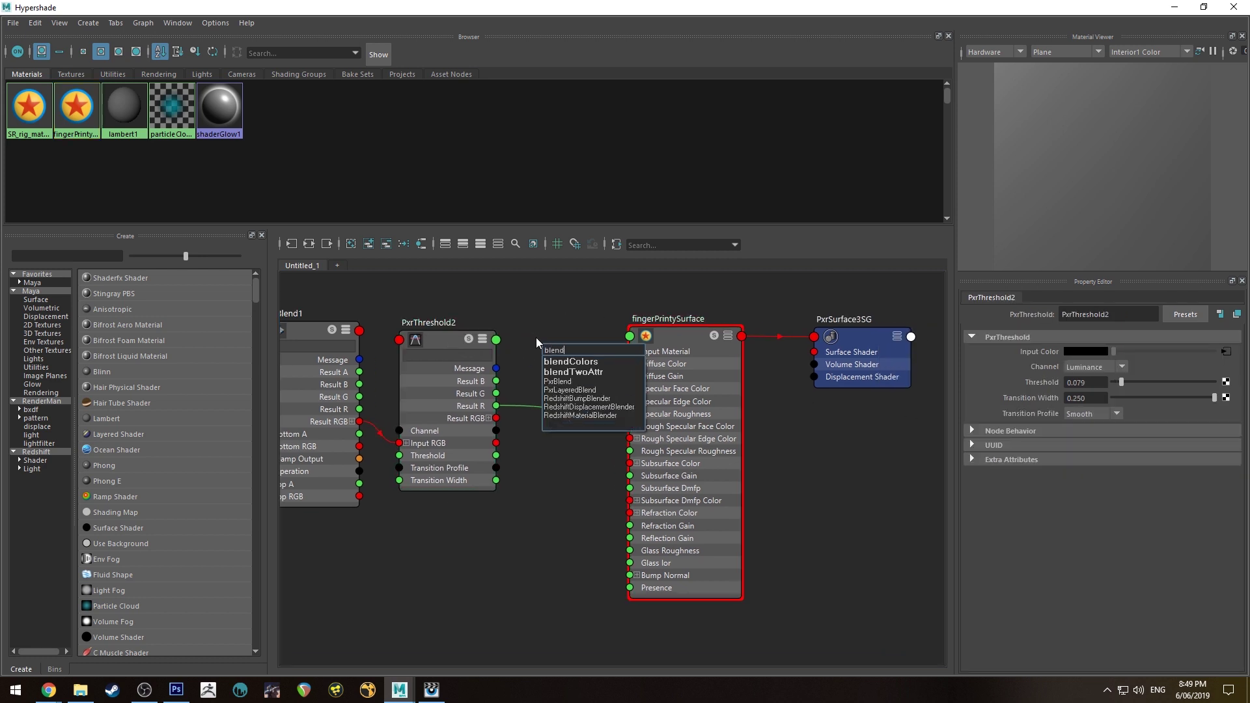
pyautogui.press('Down')
pyautogui.press('Down')
pyautogui.press('Down')
pyautogui.press('Return')
# Place the new PxrBlend node below the roughness connection and connect the threshold's Result RGB to its Bottom RGB
pyautogui.moveTo(539, 340); pyautogui.dragTo(524, 462)
pyautogui.moveTo(496, 418); pyautogui.dragTo(550, 485)
pyautogui.click(566, 451)
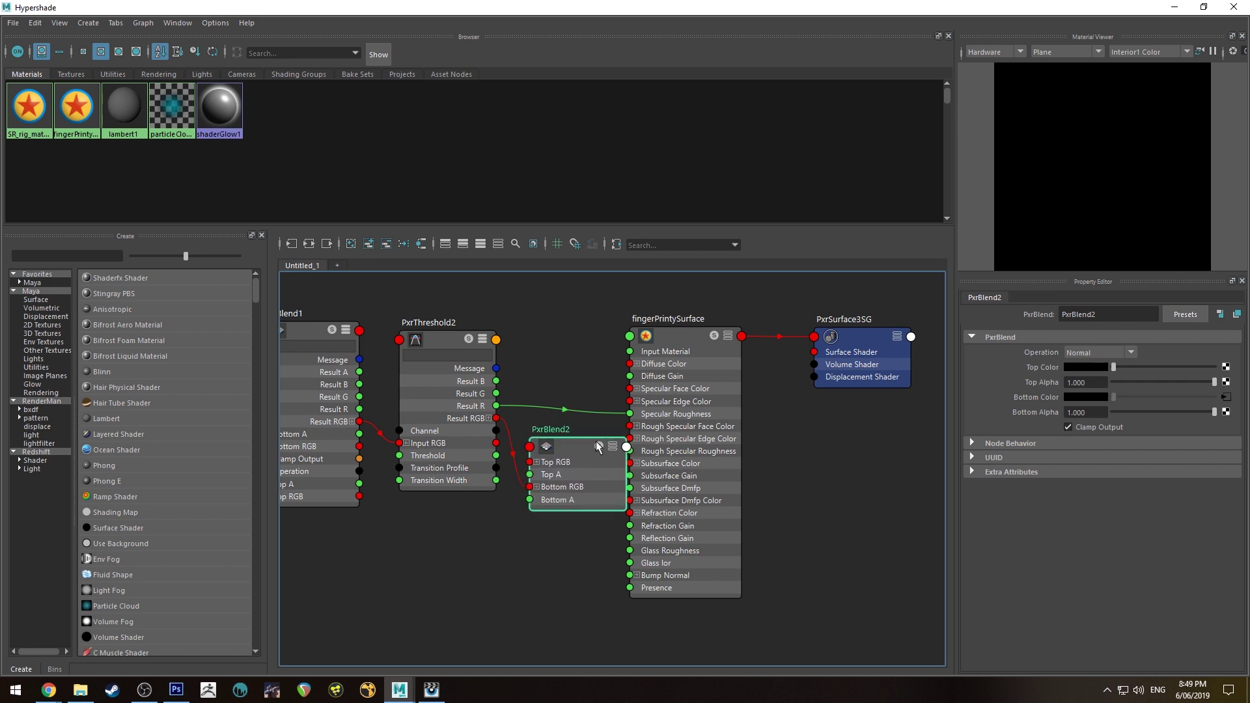
# Delete the direct connection from PxrThreshold2 to fingerPrintySurface's Specular Roughness, and expand PxrBlend2 to show all its attributes
pyautogui.click(563, 354)
pyautogui.click(571, 448)
pyautogui.click(606, 414)
pyautogui.press('Delete')
pyautogui.click(586, 447)
pyautogui.press('3')
pyautogui.moveTo(570, 435); pyautogui.dragTo(552, 432)
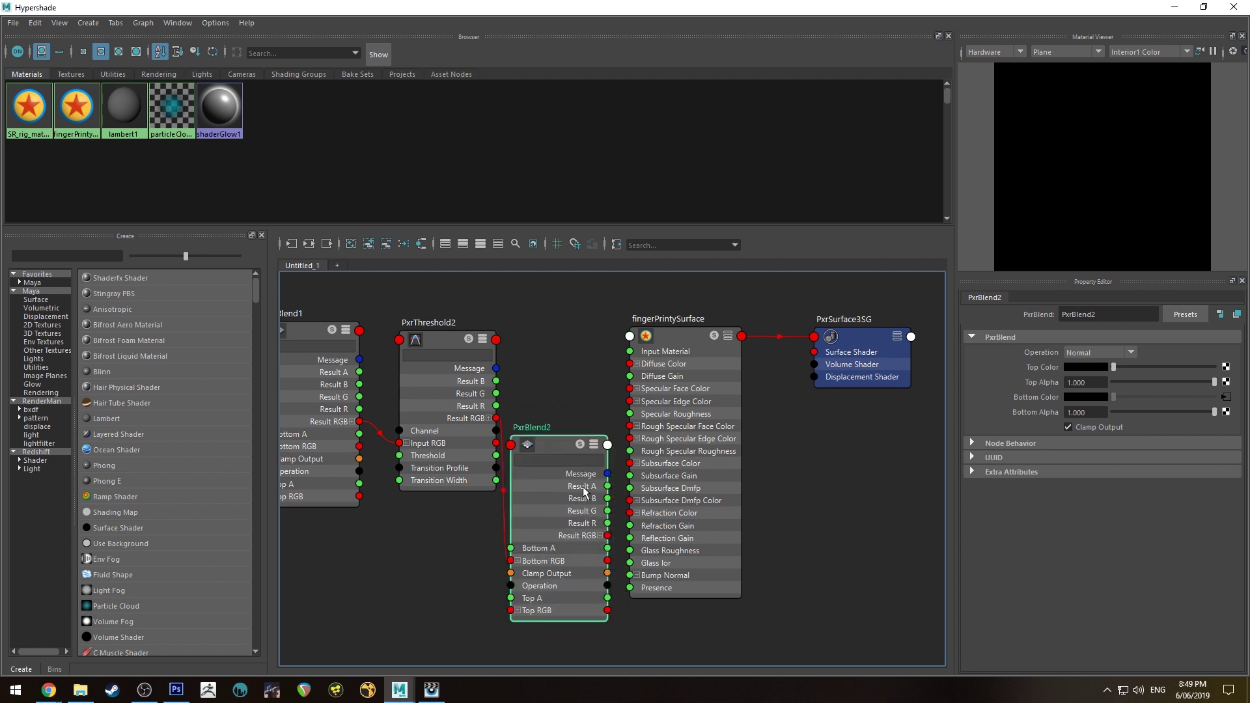
# Connect PxrBlend2's Result R to fingerPrintySurface's Specular Roughness and place the blend node between the threshold and surface nodes
pyautogui.moveTo(607, 522); pyautogui.dragTo(639, 414)
pyautogui.moveTo(562, 450); pyautogui.dragTo(570, 353)
pyautogui.moveTo(1114, 367)
pyautogui.mouseDown()
pyautogui.moveTo(1215, 367)
pyautogui.moveTo(1115, 347)
pyautogui.mouseUp()
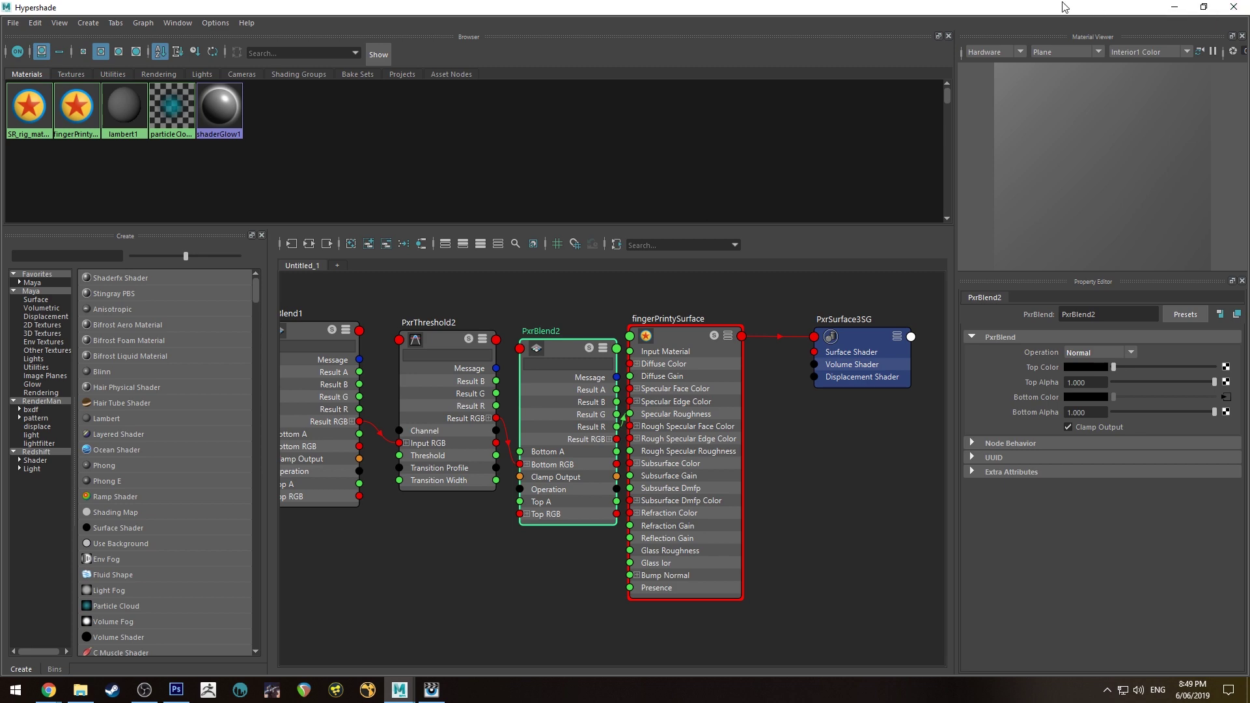
# Minimize the Hypershade, start an interactive render, and set PxrBlend2's Top Alpha to 0.829
pyautogui.click(1171, 6)
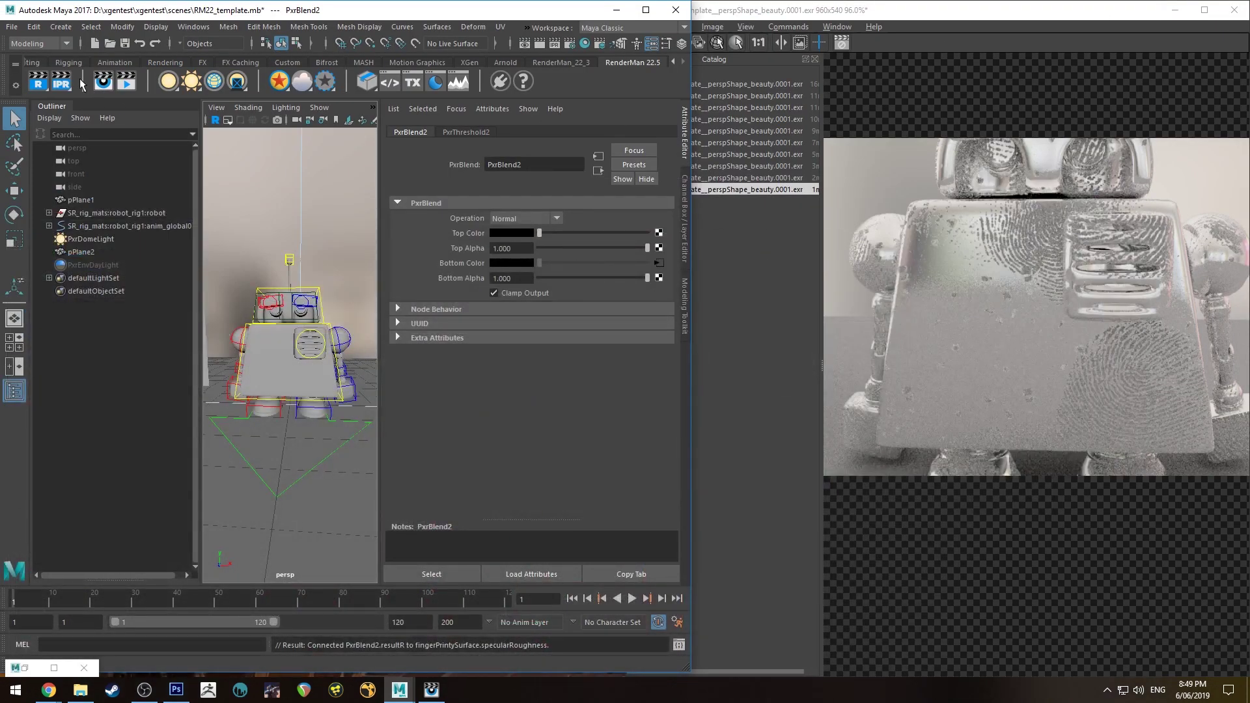
pyautogui.moveTo(647, 248); pyautogui.dragTo(622, 246)
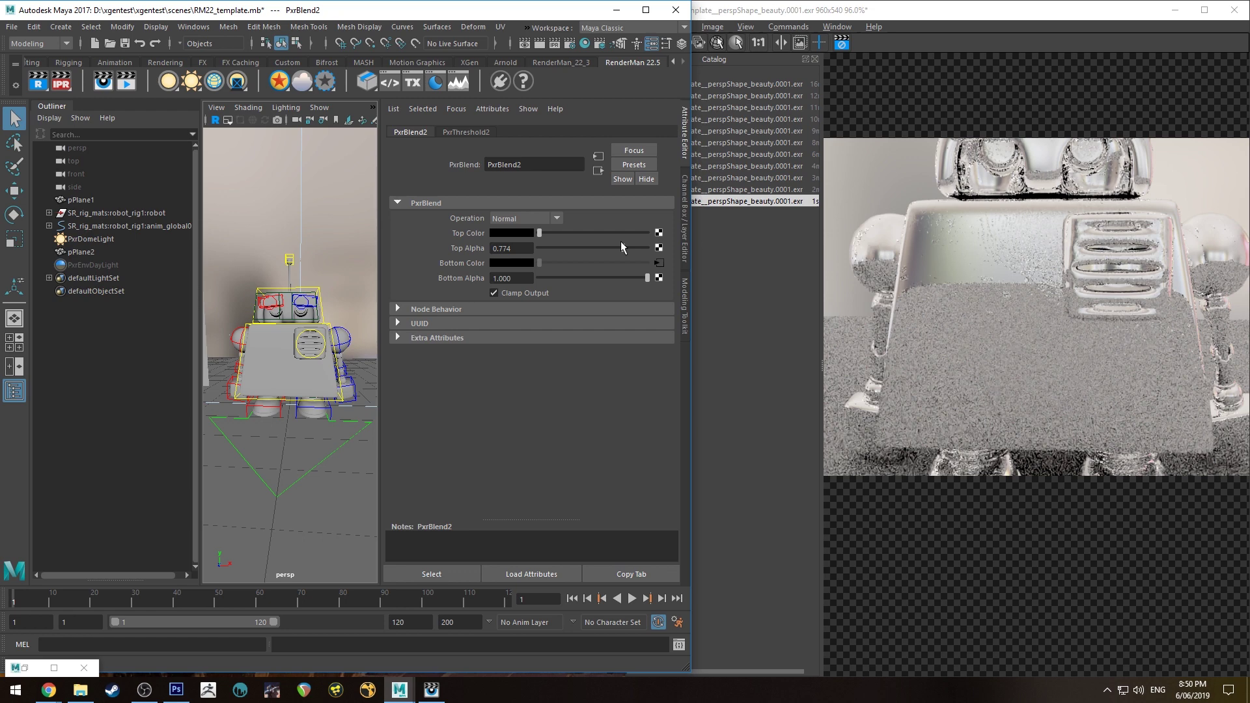
pyautogui.click(735, 200)
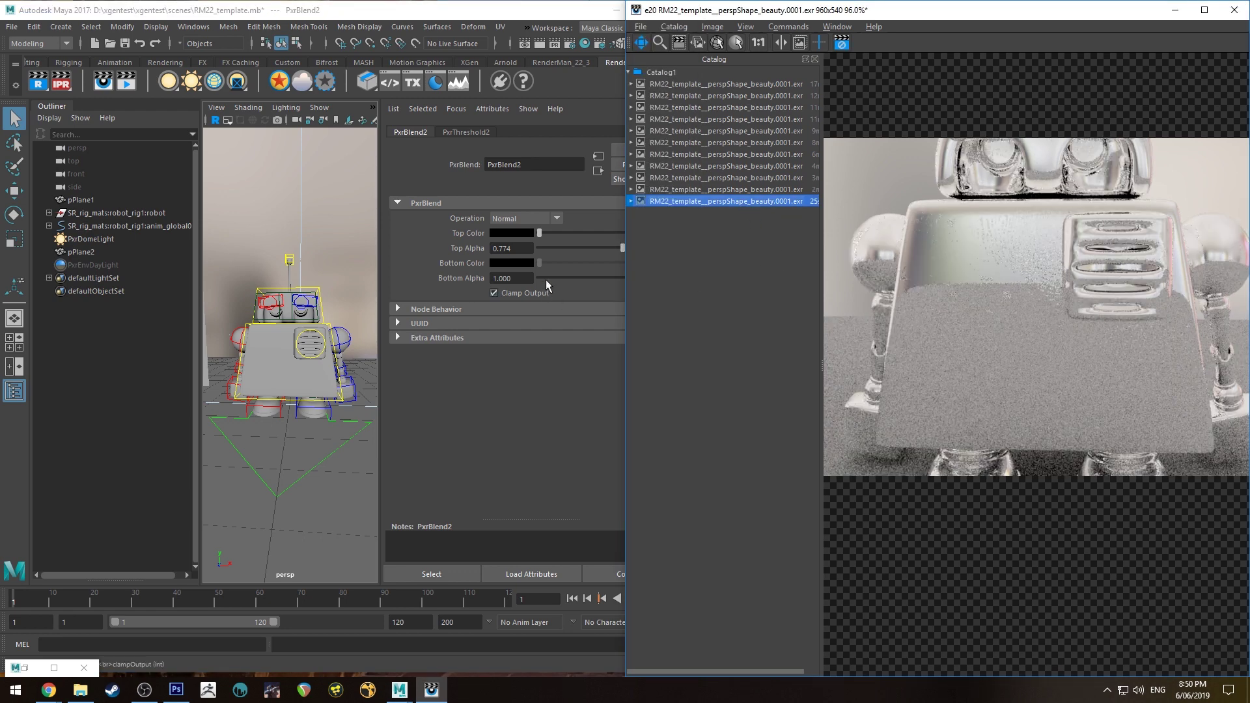
pyautogui.click(547, 194)
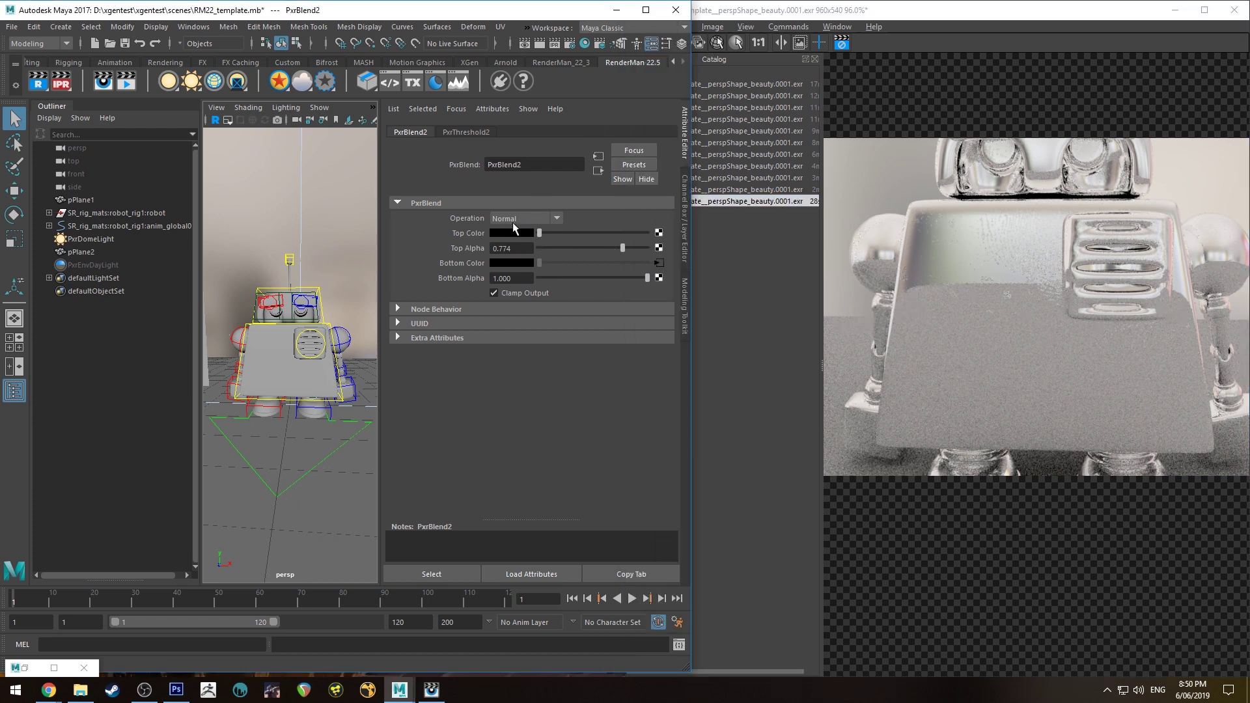
pyautogui.moveTo(623, 244); pyautogui.dragTo(624, 244)
pyautogui.scroll(2, 1033, 274)
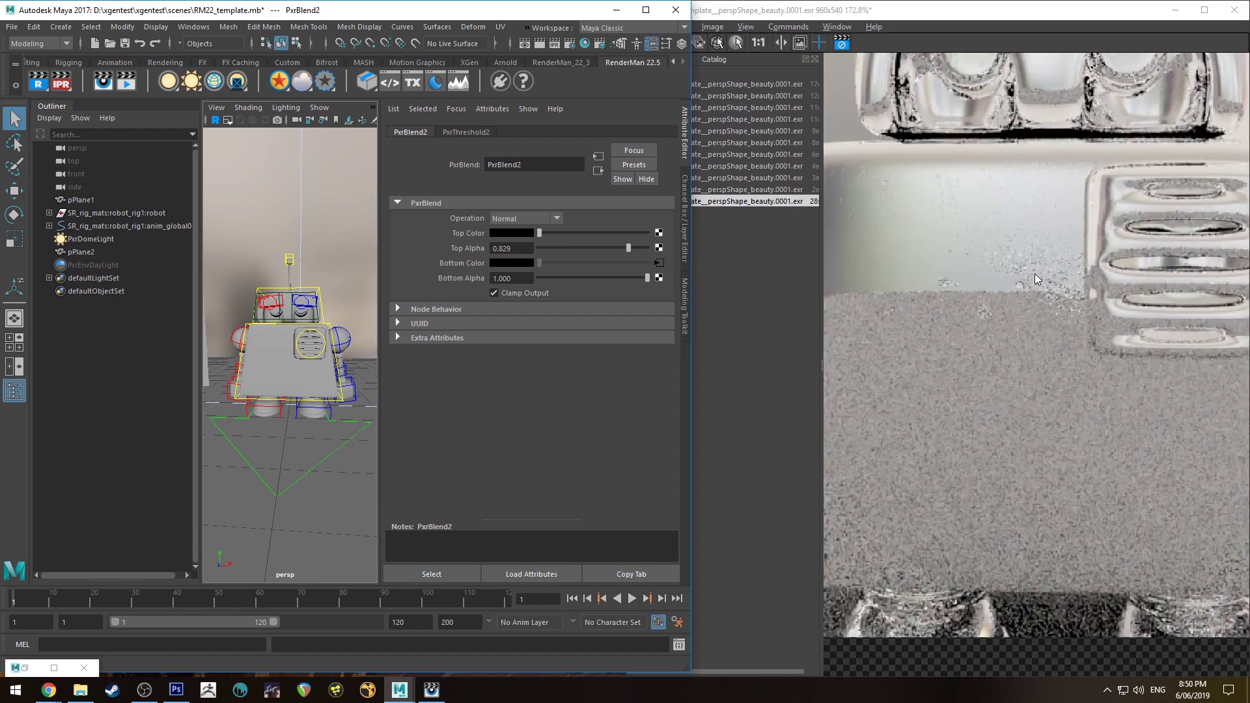
# Compare the current interactive render with the two previous catalog renders, examining the fingerprint detail on the robot's chest
pyautogui.click(785, 189)
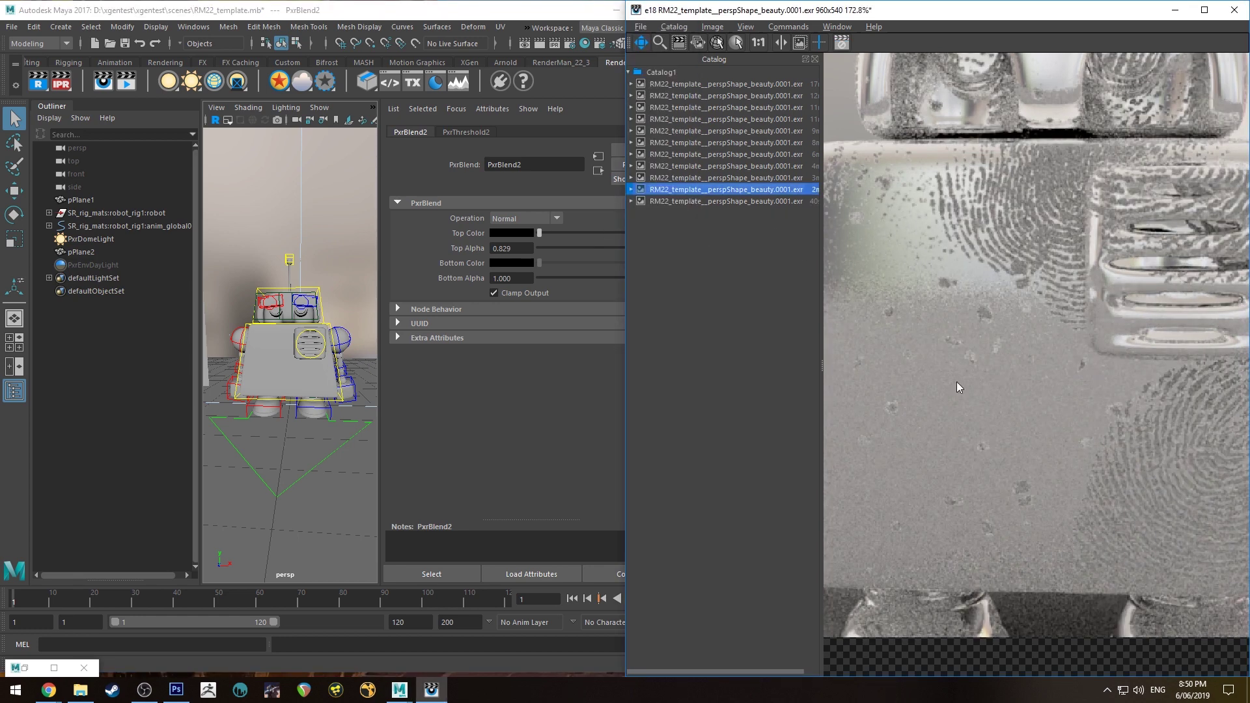
pyautogui.click(723, 201)
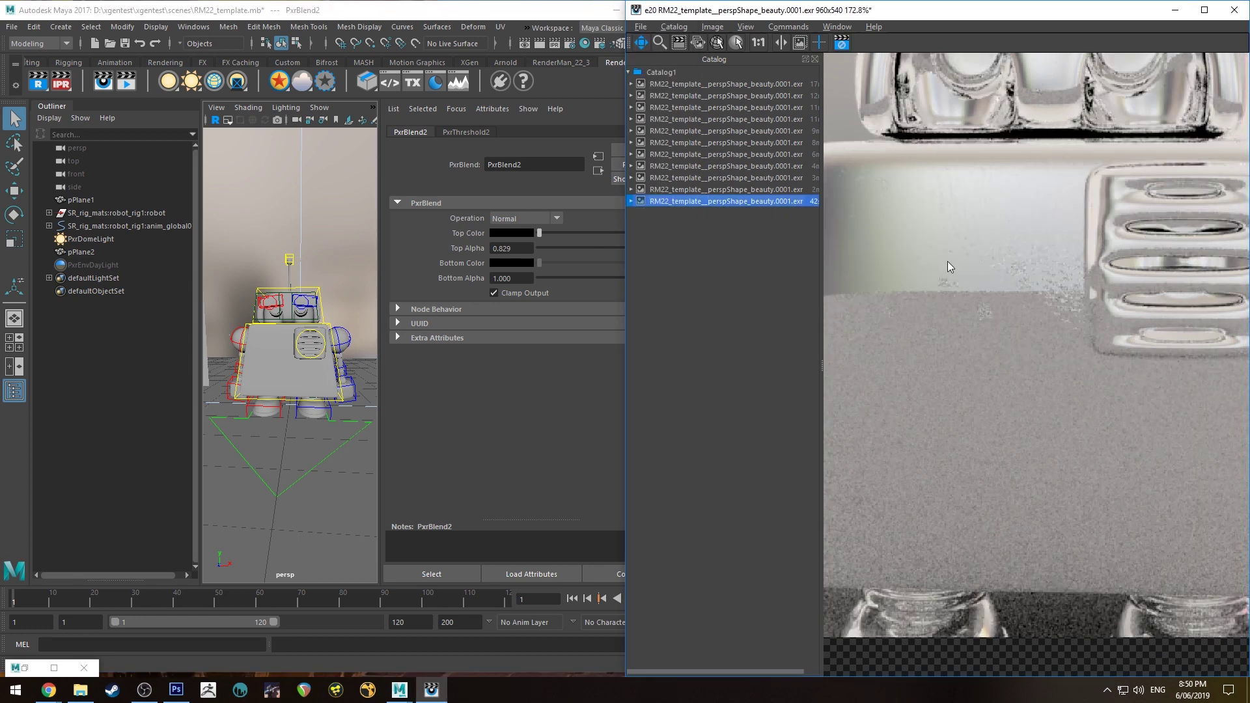
pyautogui.scroll(-2, 951, 265)
pyautogui.click(776, 178)
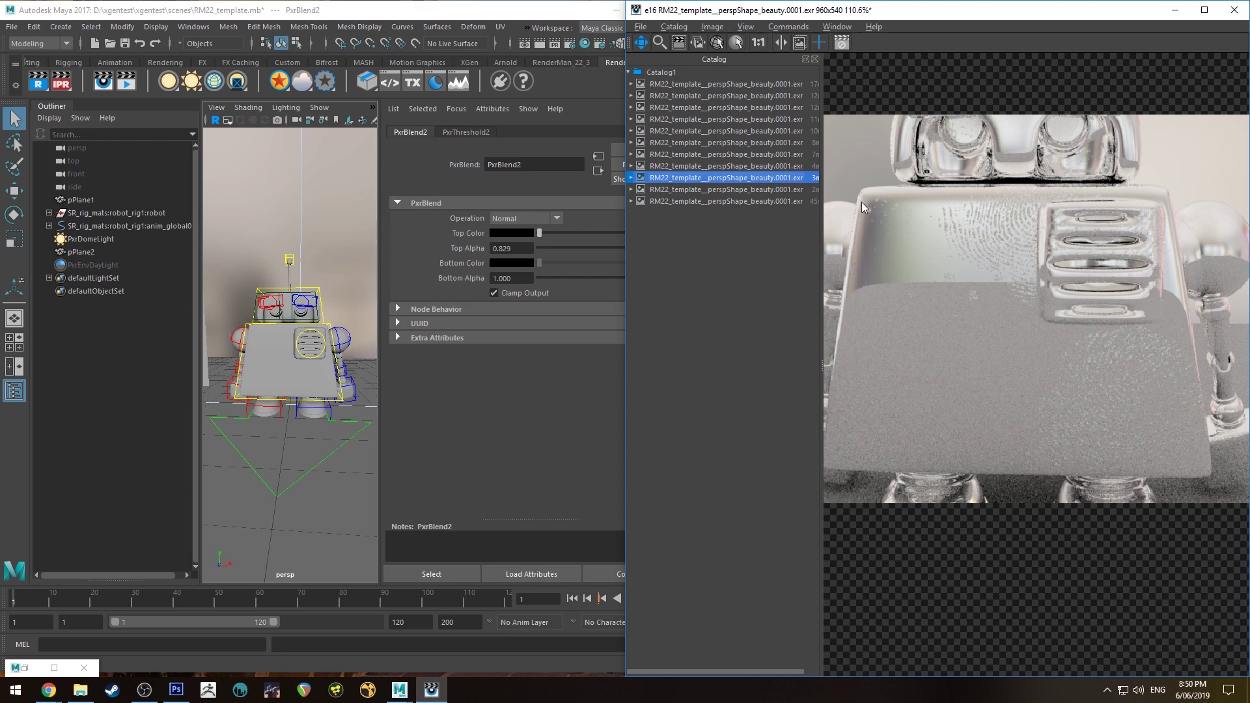
pyautogui.click(771, 201)
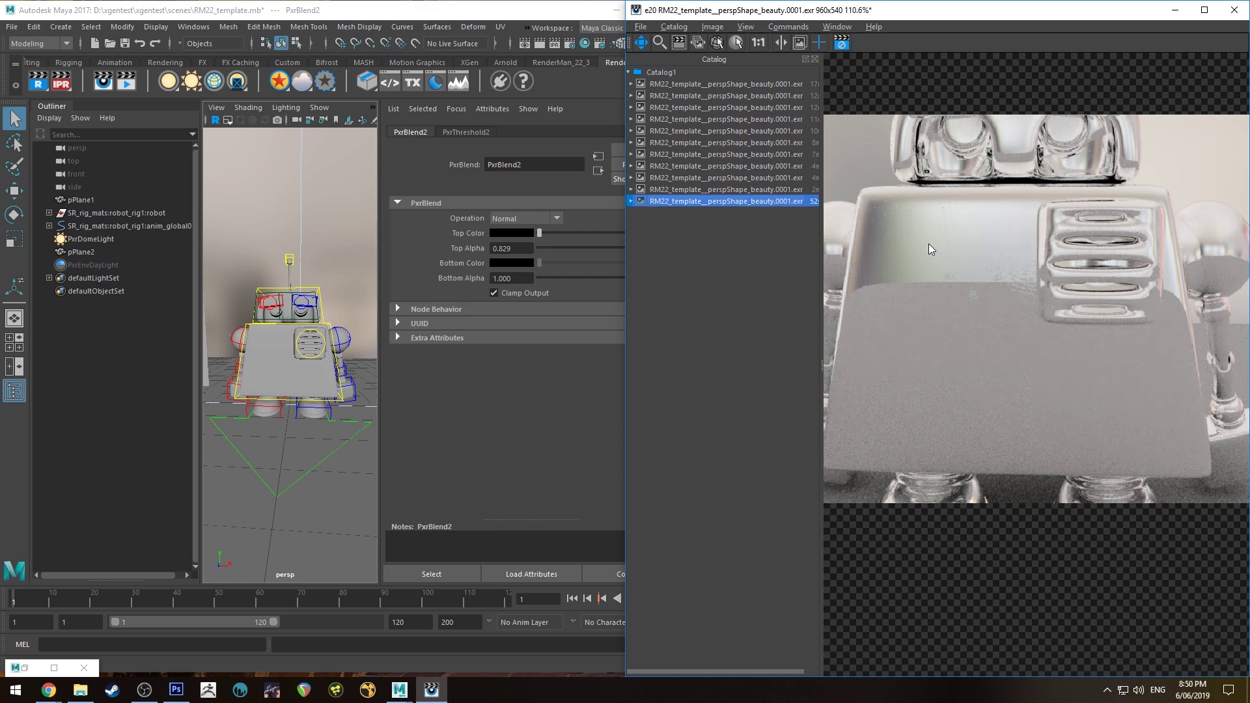
pyautogui.scroll(1, 1009, 351)
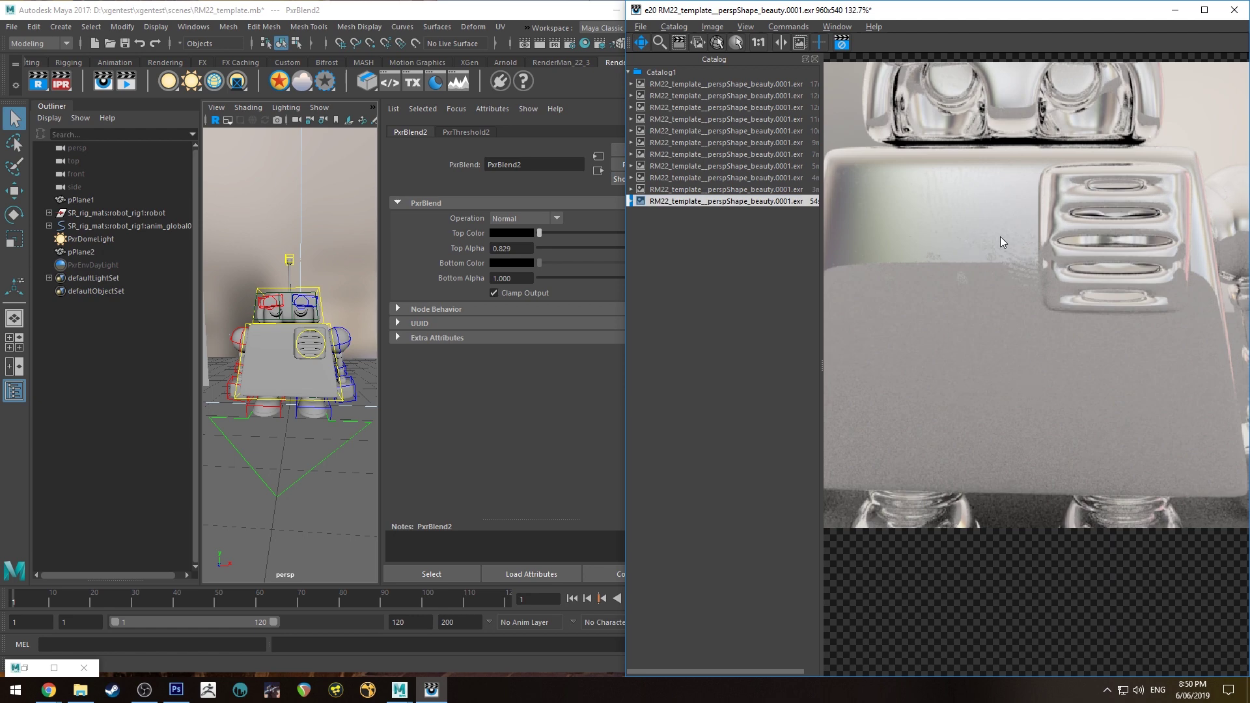